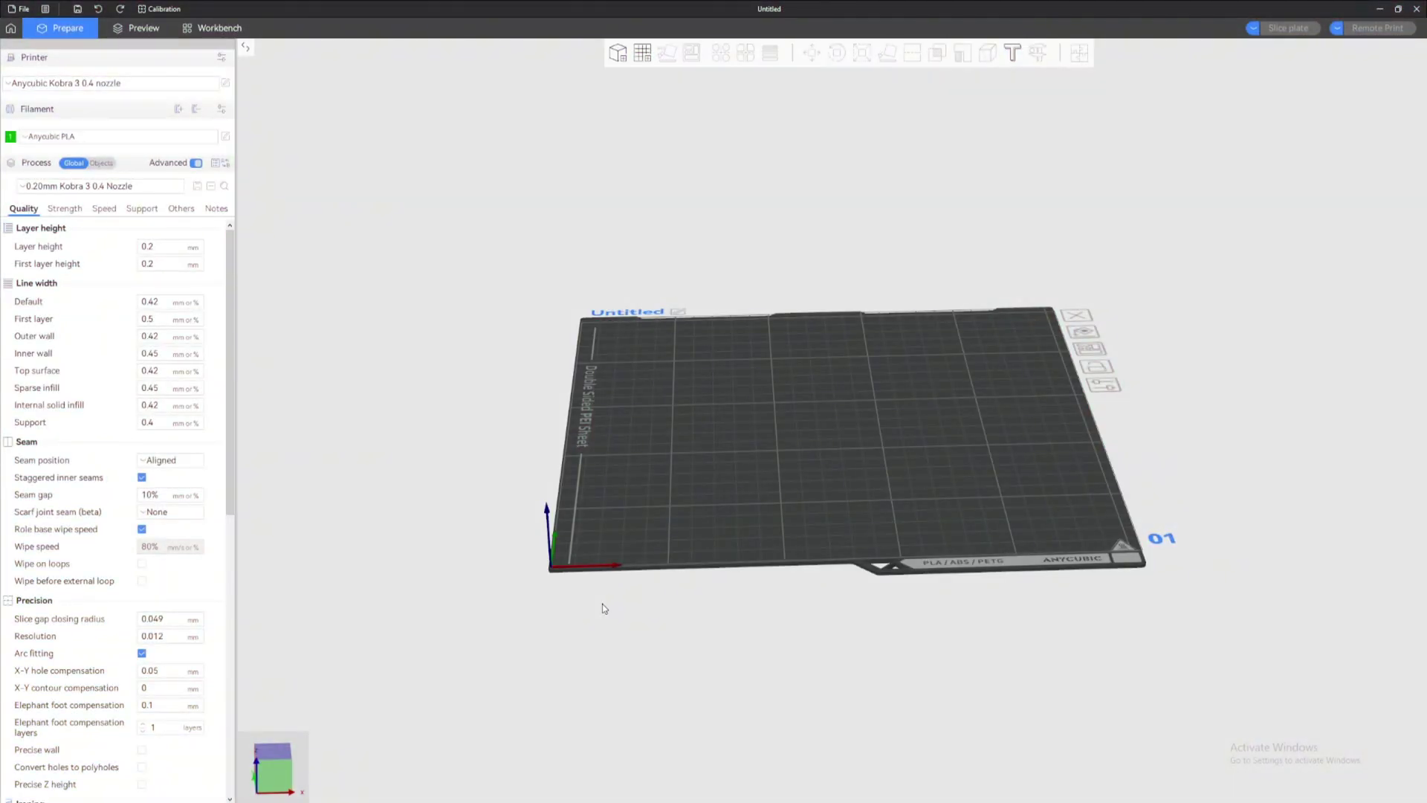
# Place the stepped support-test model on the plate, select it, and view it from the front.
pyautogui.moveTo(602, 608); pyautogui.dragTo(757, 518)
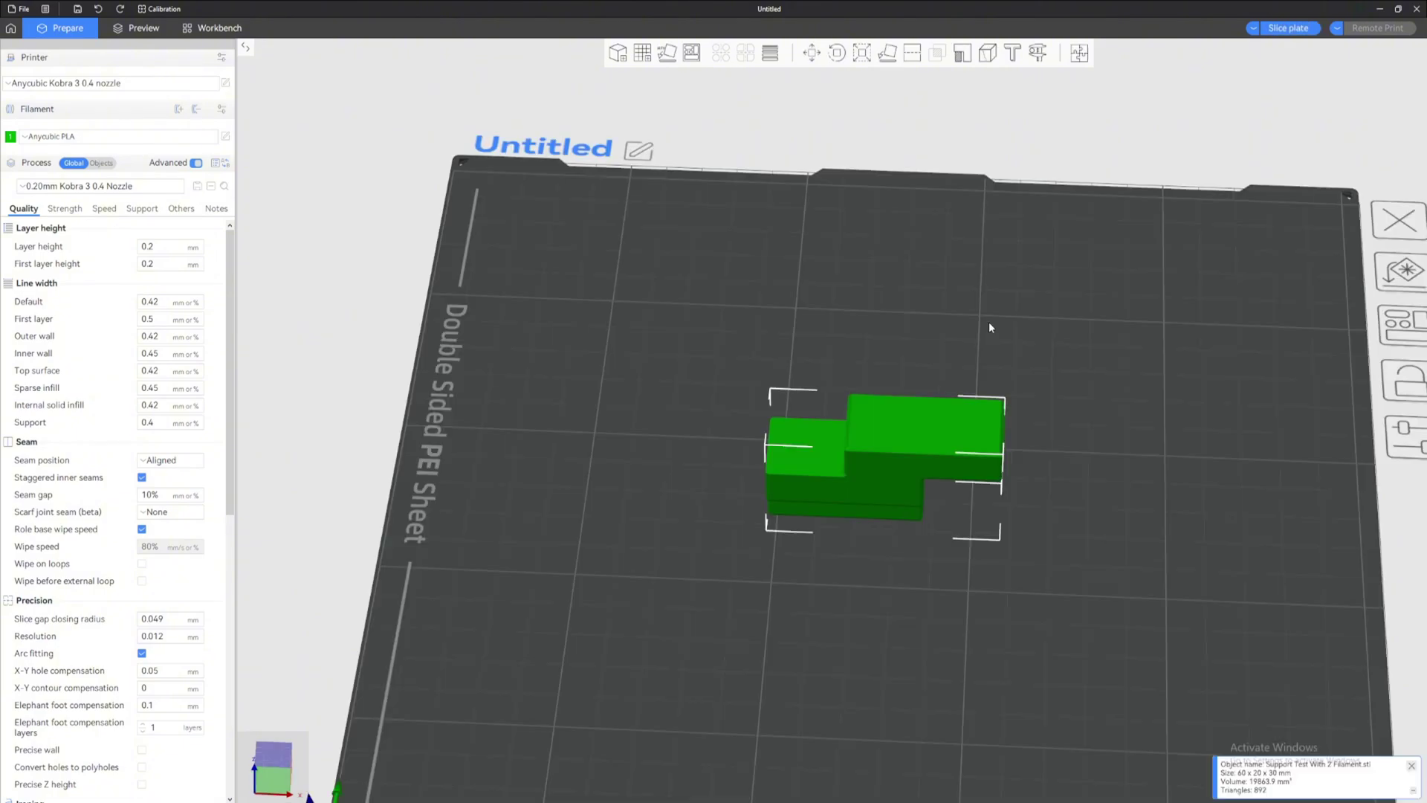
pyautogui.click(991, 315)
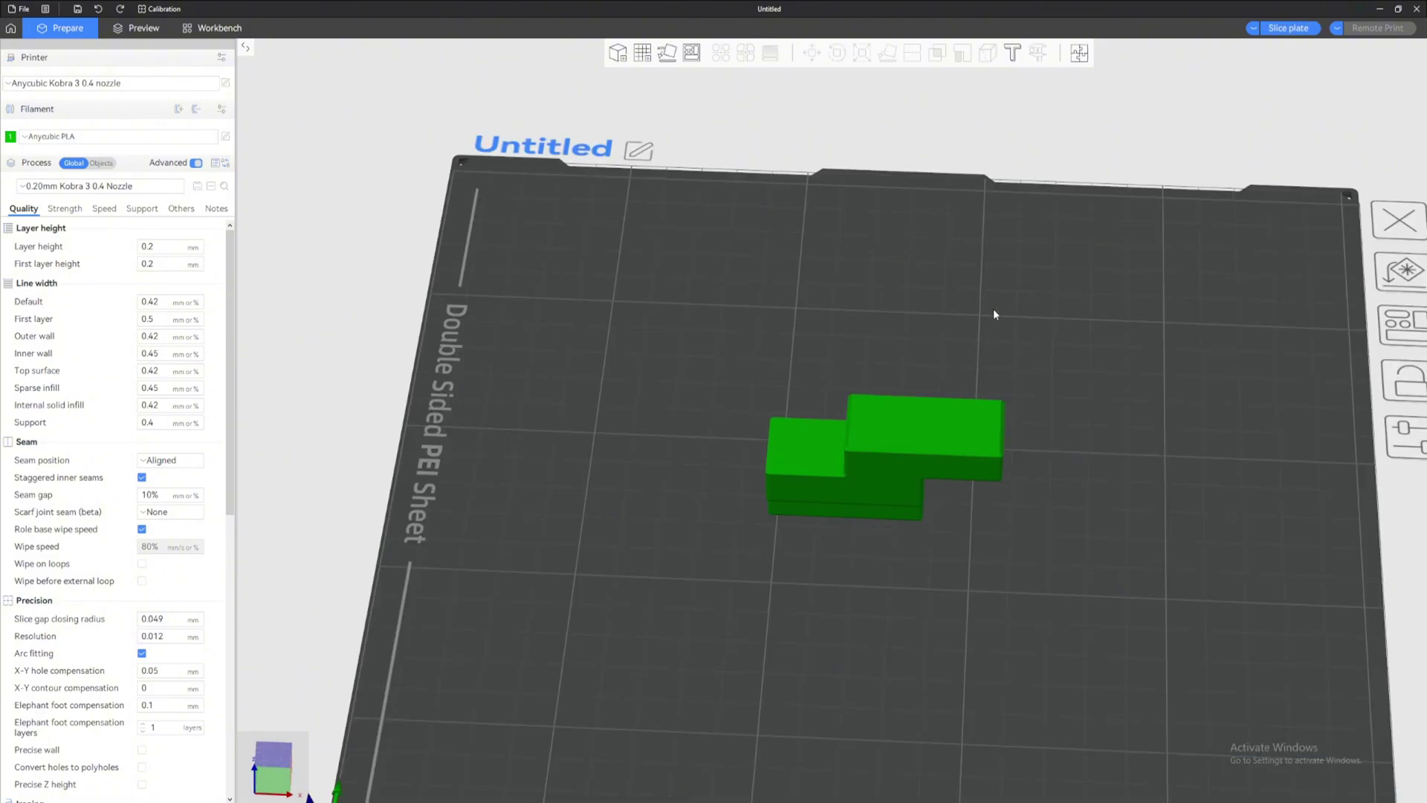
pyautogui.click(896, 403)
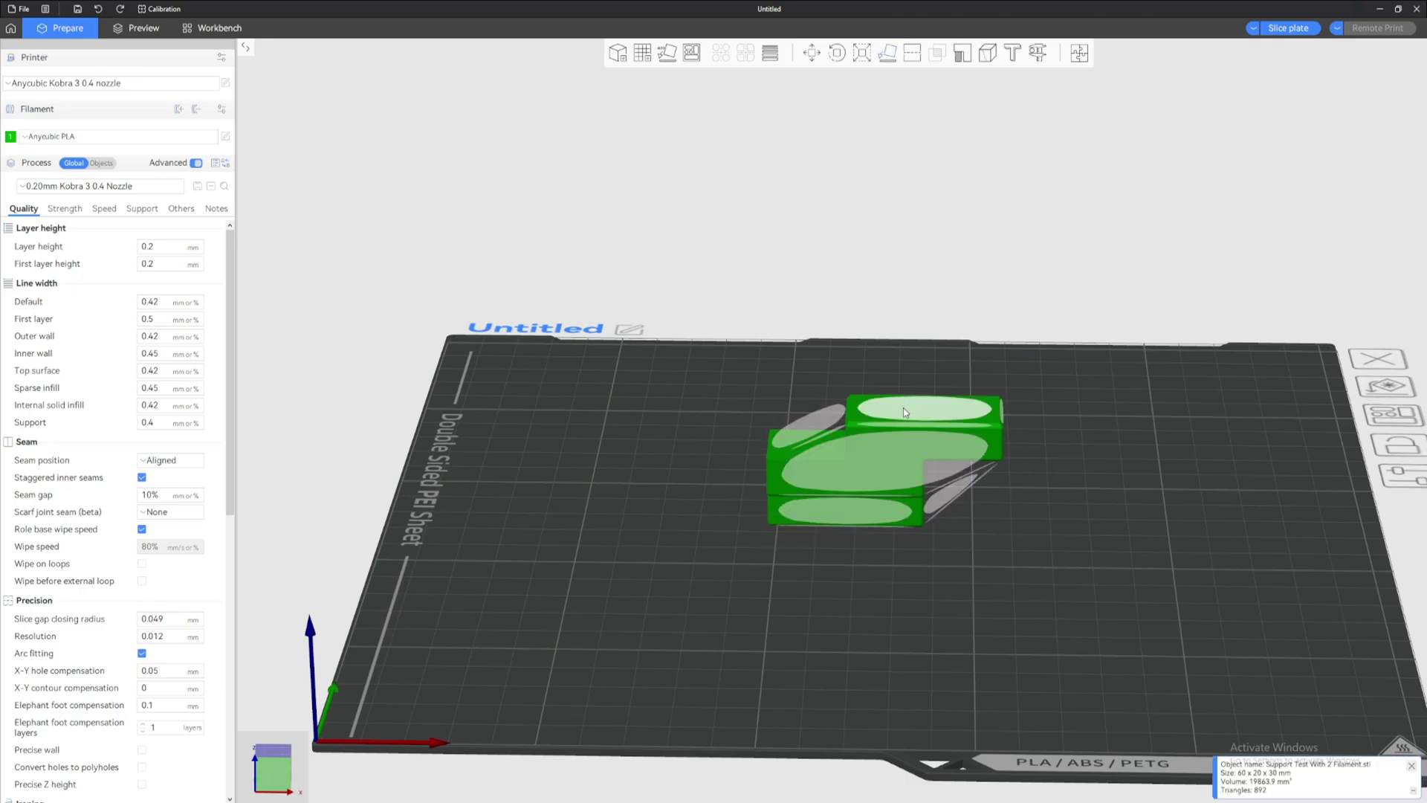
pyautogui.click(929, 328)
pyautogui.press('3')
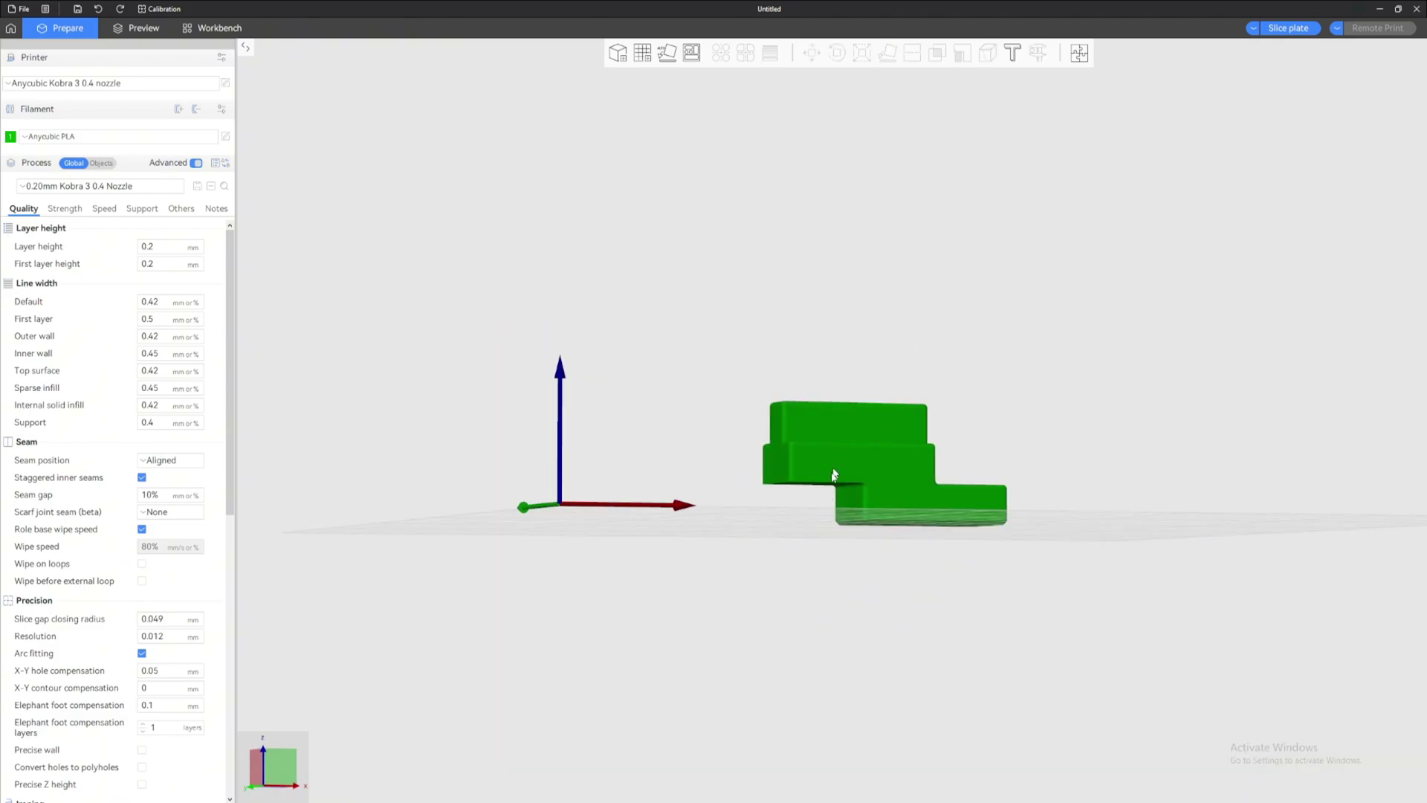
pyautogui.press('0')
pyautogui.moveTo(733, 245); pyautogui.dragTo(732, 233)
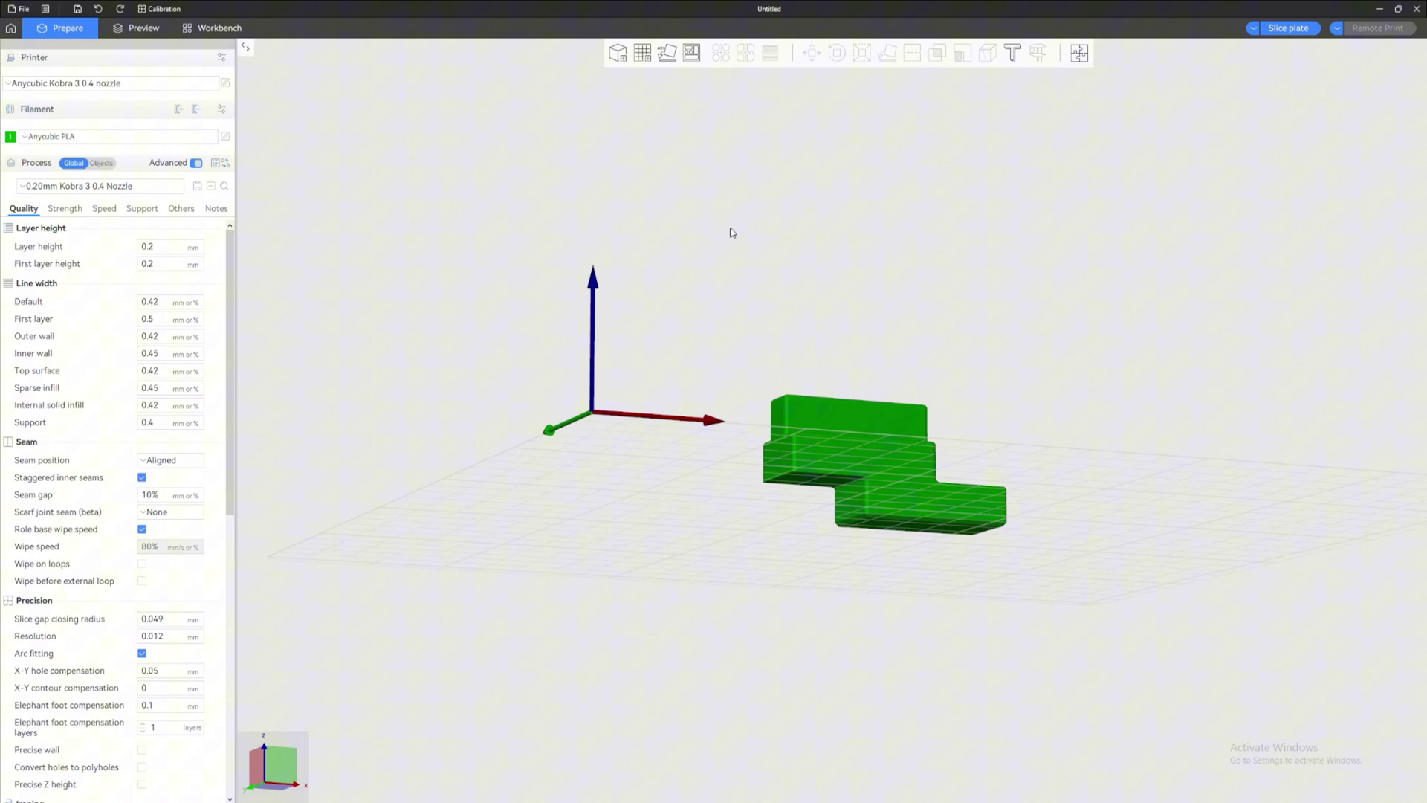
pyautogui.press('3')
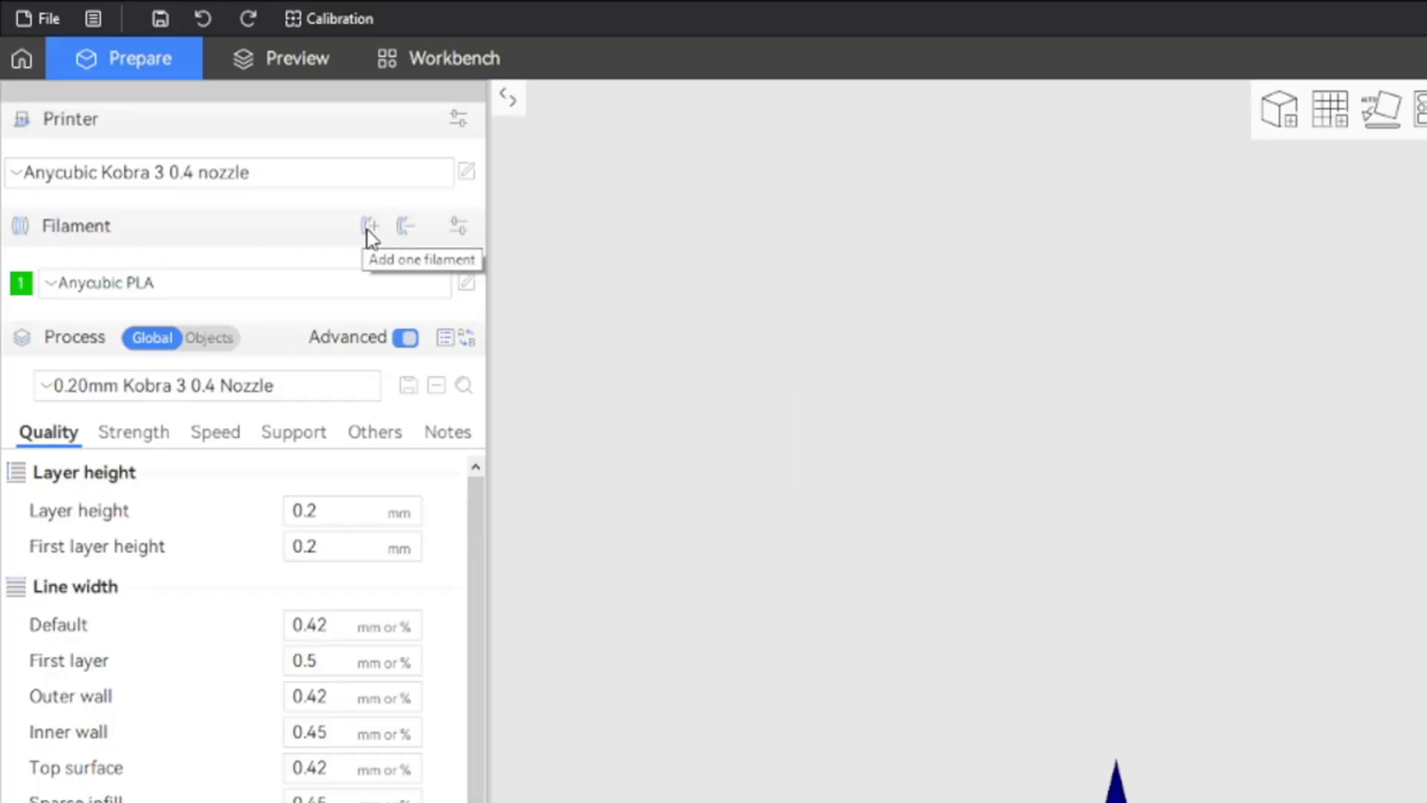
# Add a second filament slot set to Anycubic PETG.
pyautogui.click(370, 228)
pyautogui.click(347, 290)
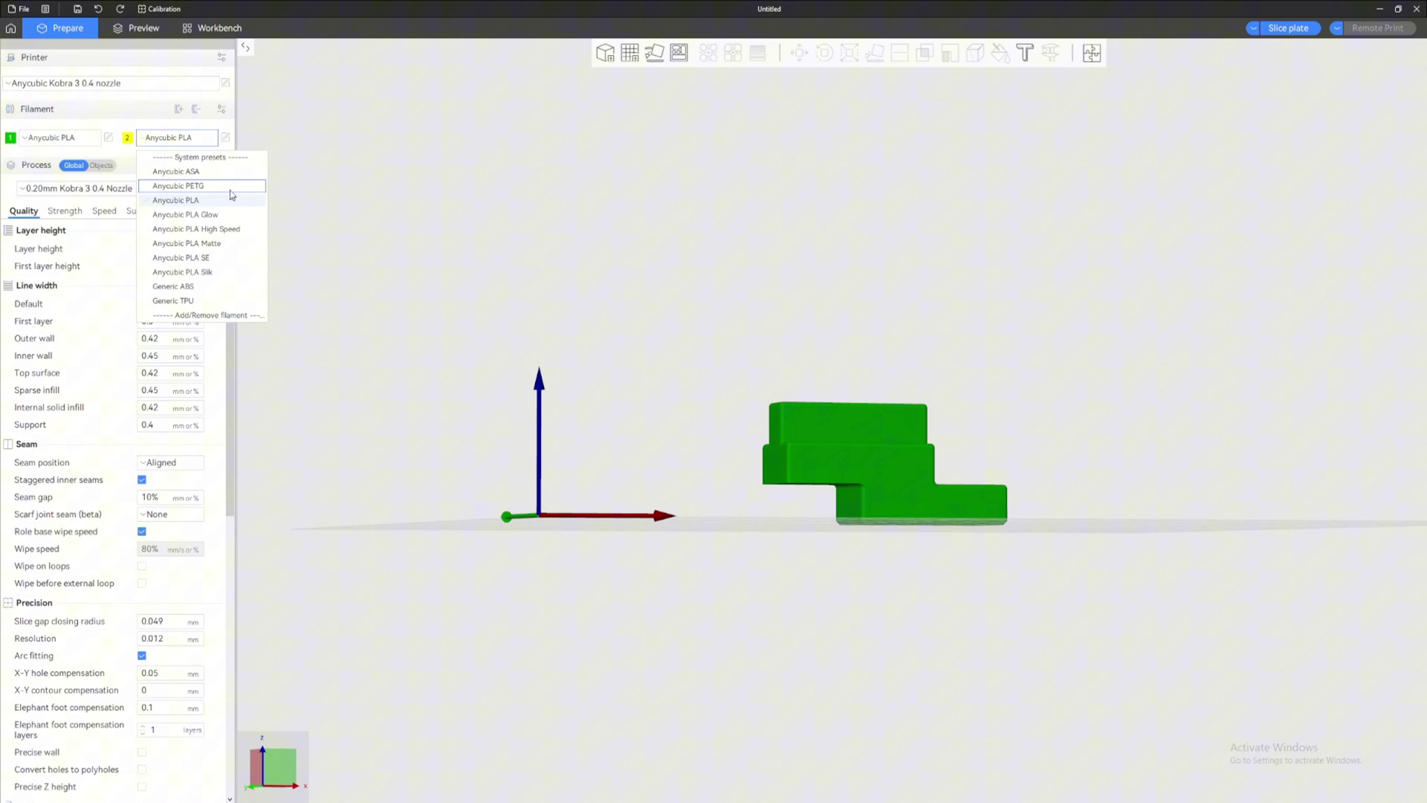
pyautogui.click(231, 187)
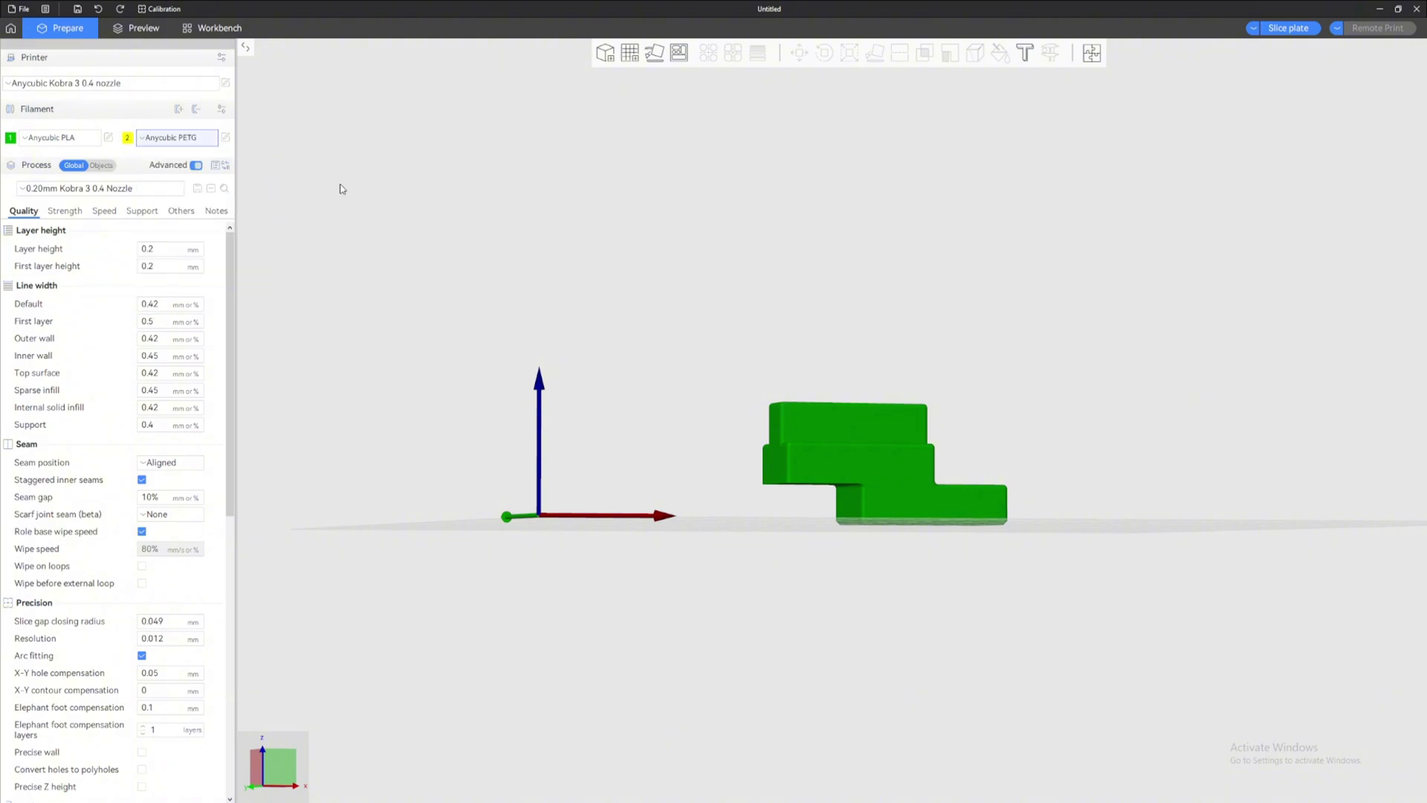
pyautogui.moveTo(347, 191); pyautogui.dragTo(302, 130)
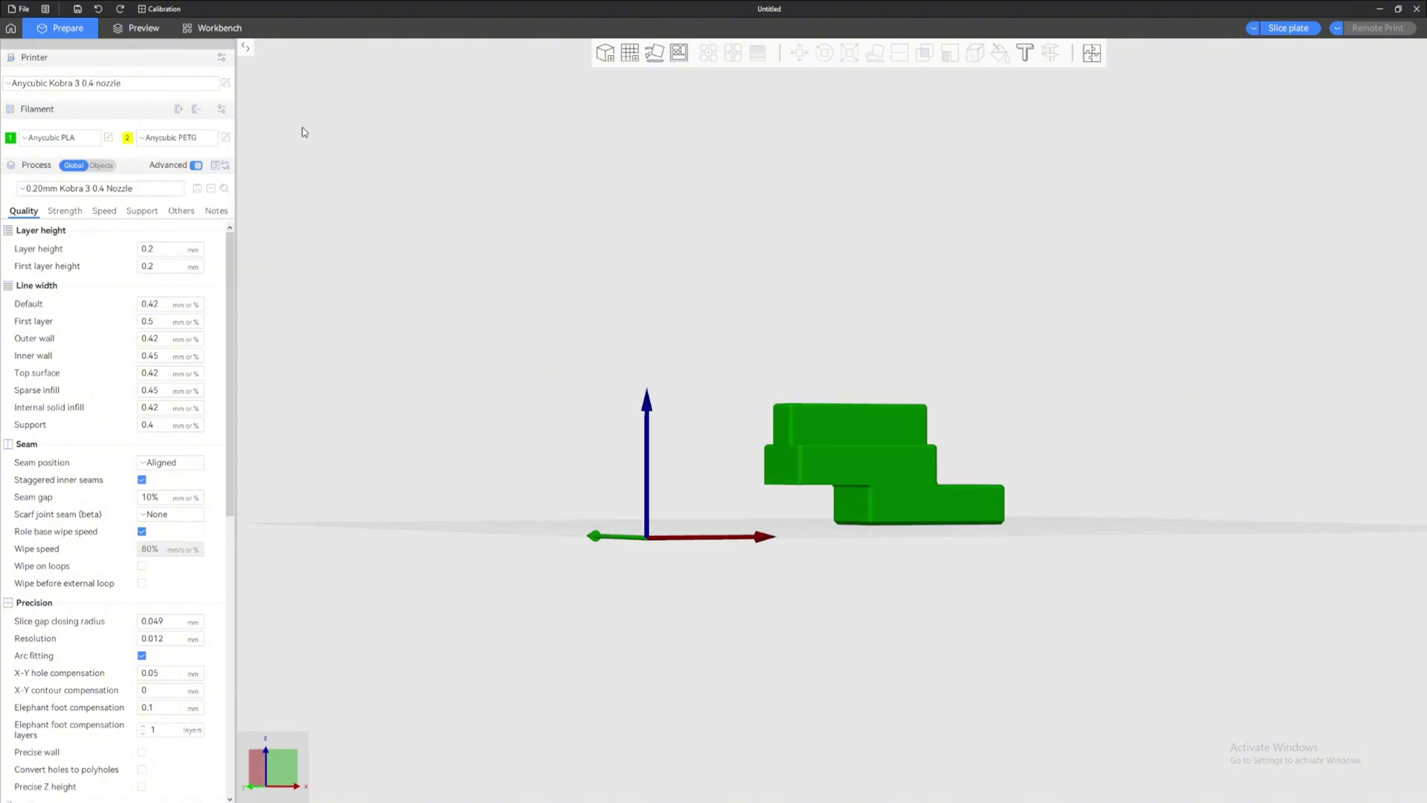
# Change the PLA filament colour in slot 1 to orange.
pyautogui.click(128, 138)
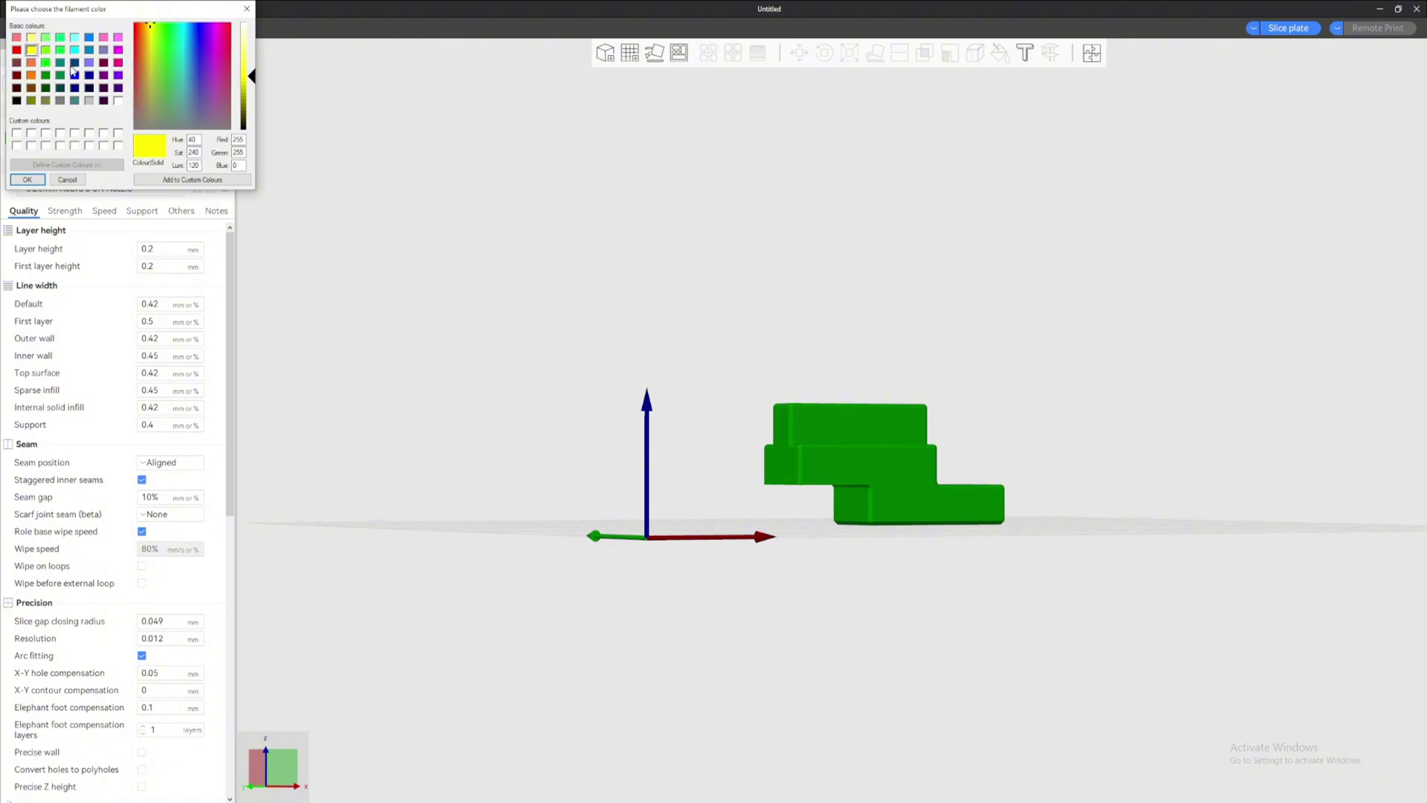
pyautogui.click(31, 62)
pyautogui.click(26, 179)
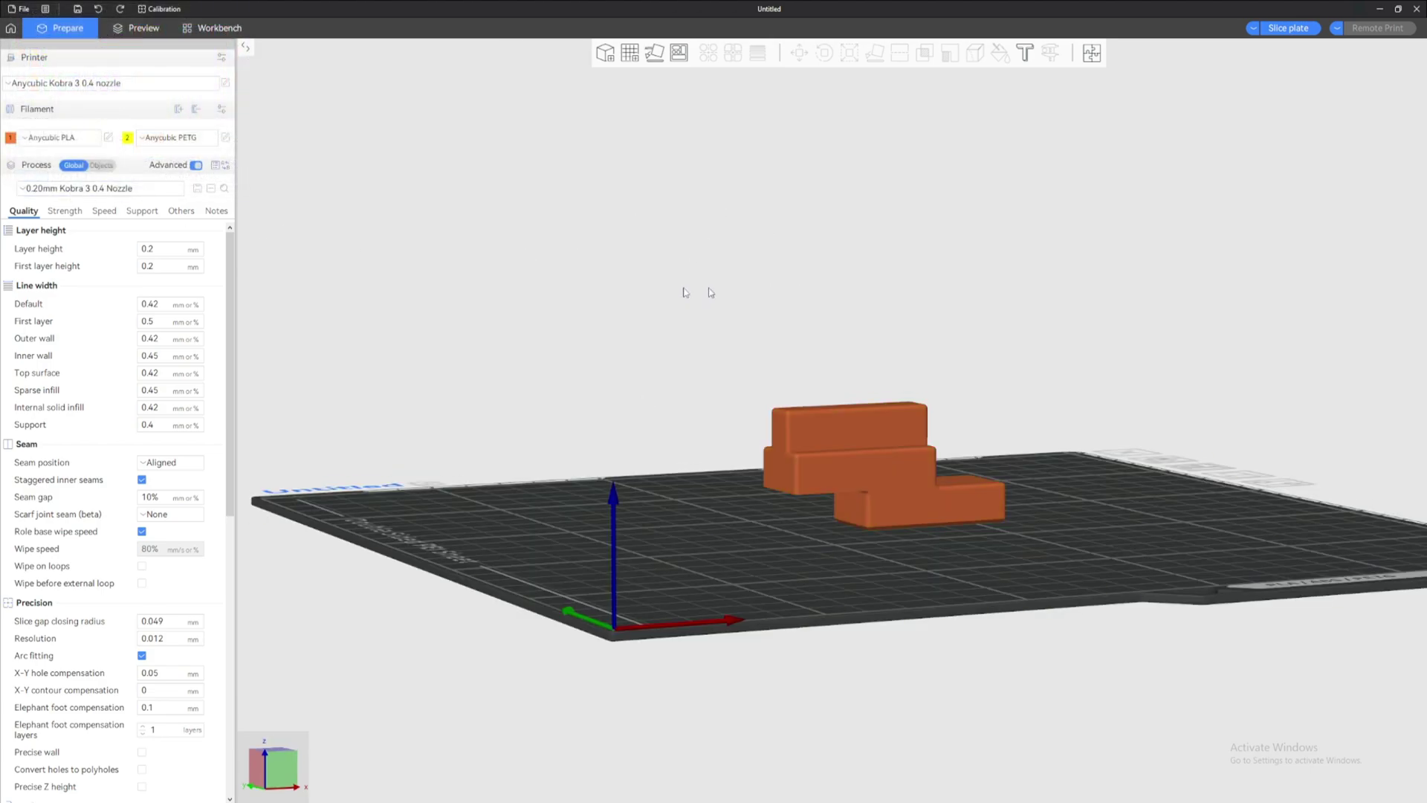
# Select the orange model and start support painting, orbiting to see its underside.
pyautogui.click(868, 425)
pyautogui.press('0')
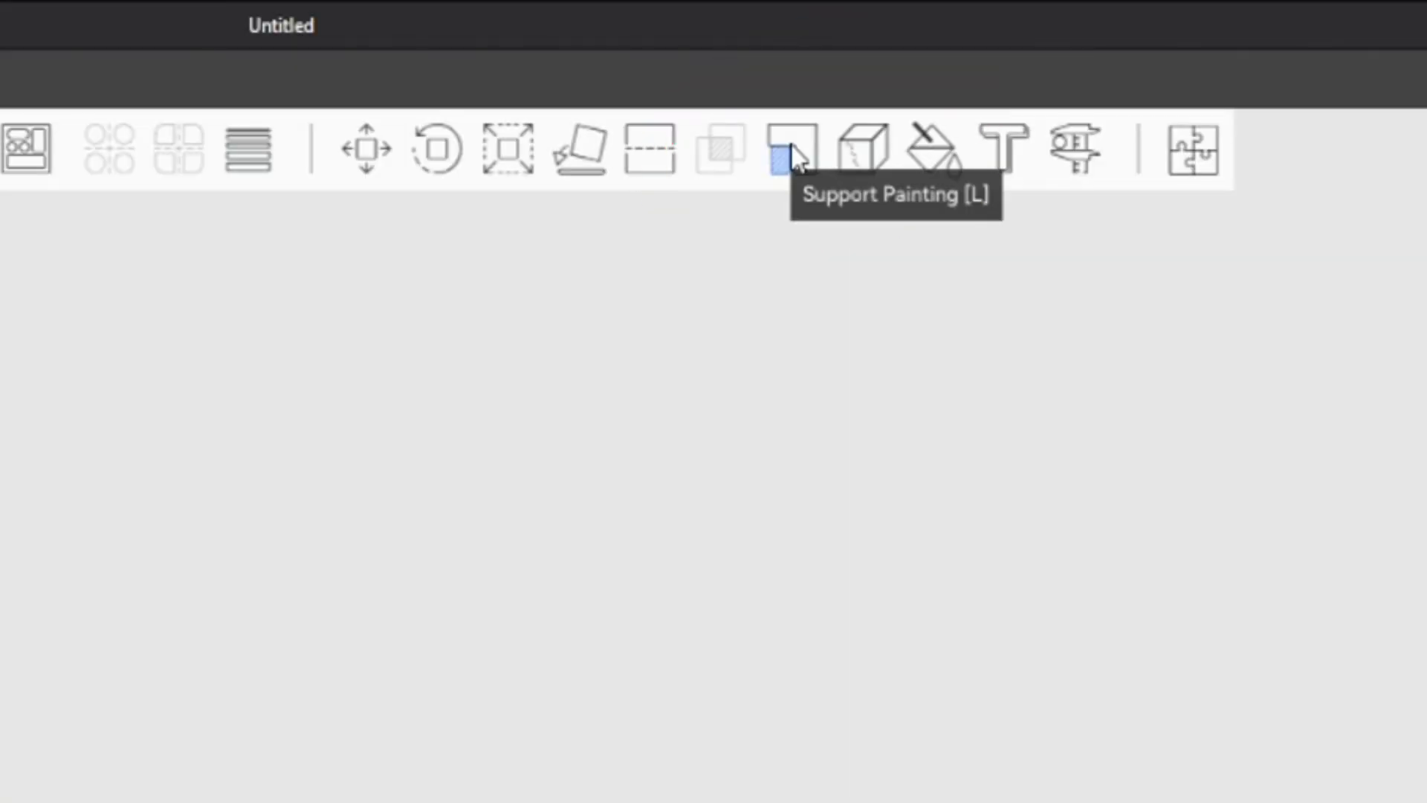
pyautogui.click(794, 154)
pyautogui.scroll(3, 881, 324)
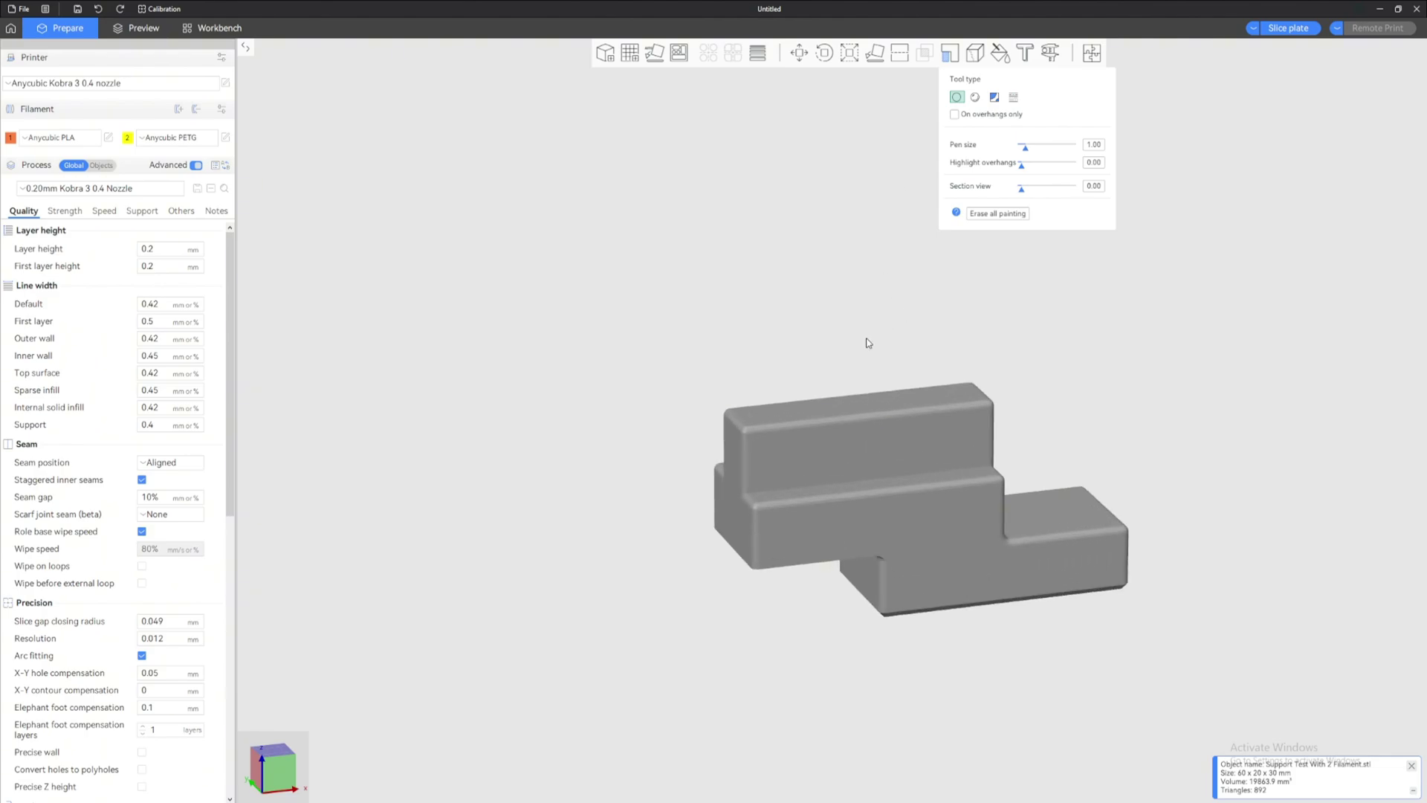
pyautogui.scroll(-2, 869, 331)
pyautogui.moveTo(873, 320); pyautogui.dragTo(885, 290)
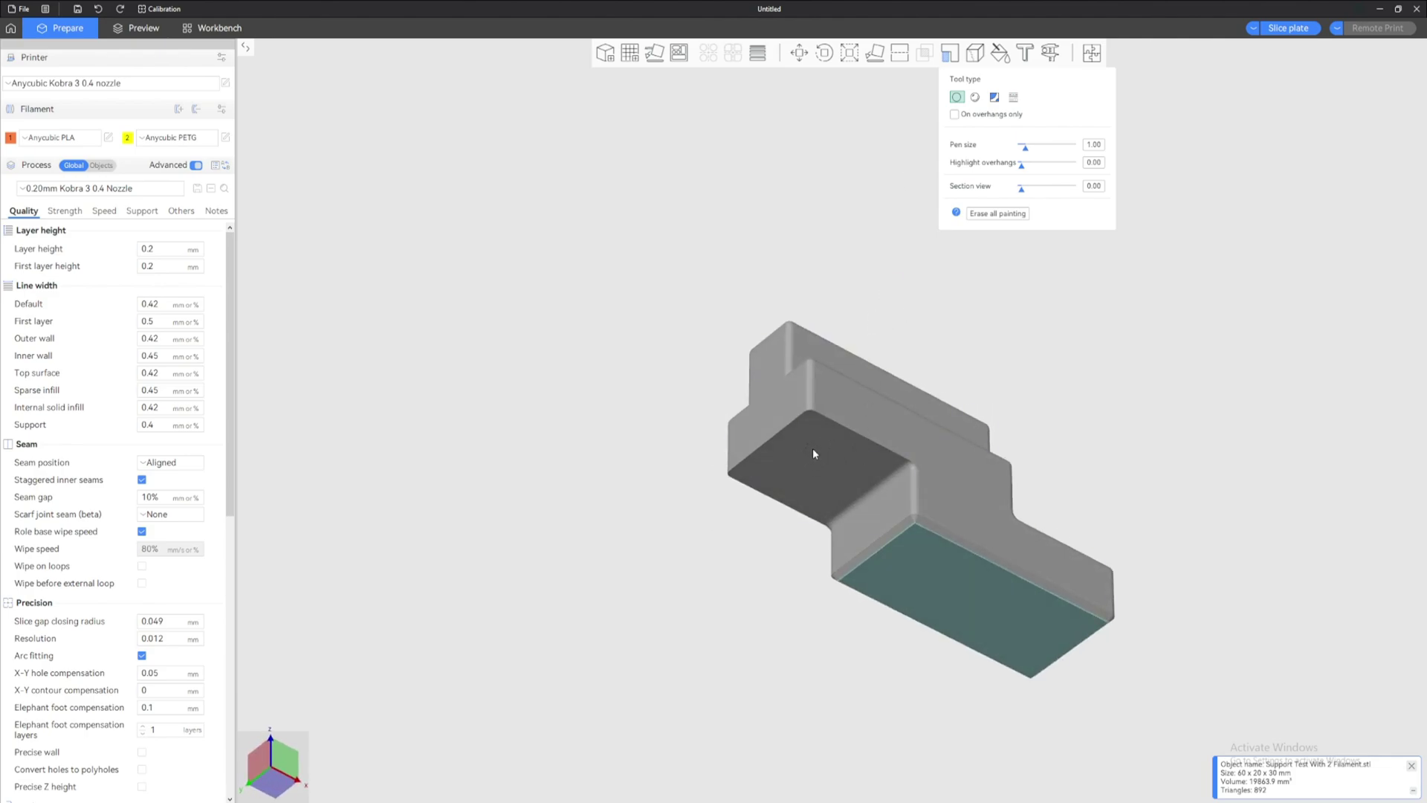
# Use the Fill tool on overhangs only, highlight at 45°, and paint the overhang face.
pyautogui.click(996, 96)
pyautogui.click(975, 117)
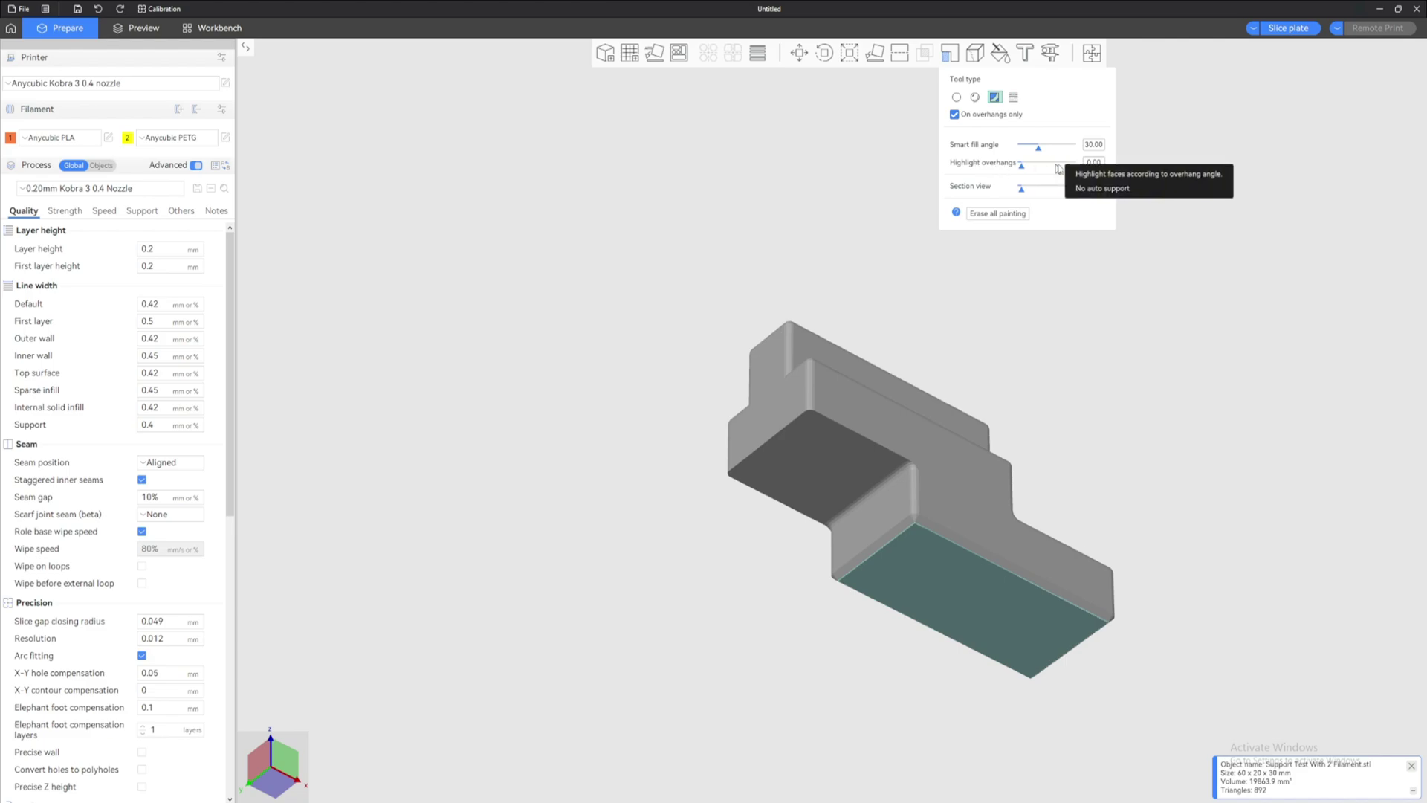
pyautogui.click(1090, 163)
pyautogui.write('45')
pyautogui.press('Return')
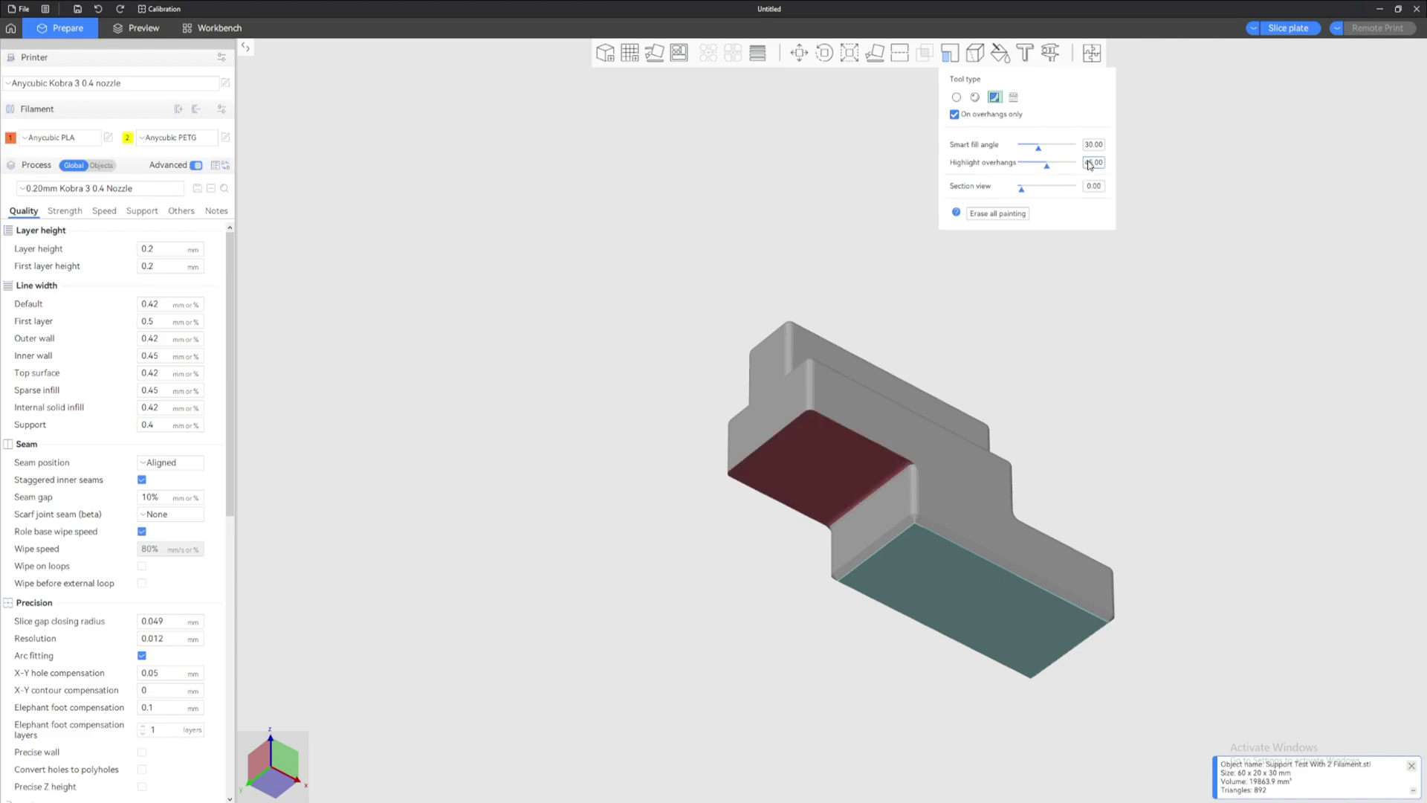
pyautogui.moveTo(1028, 232); pyautogui.dragTo(887, 229)
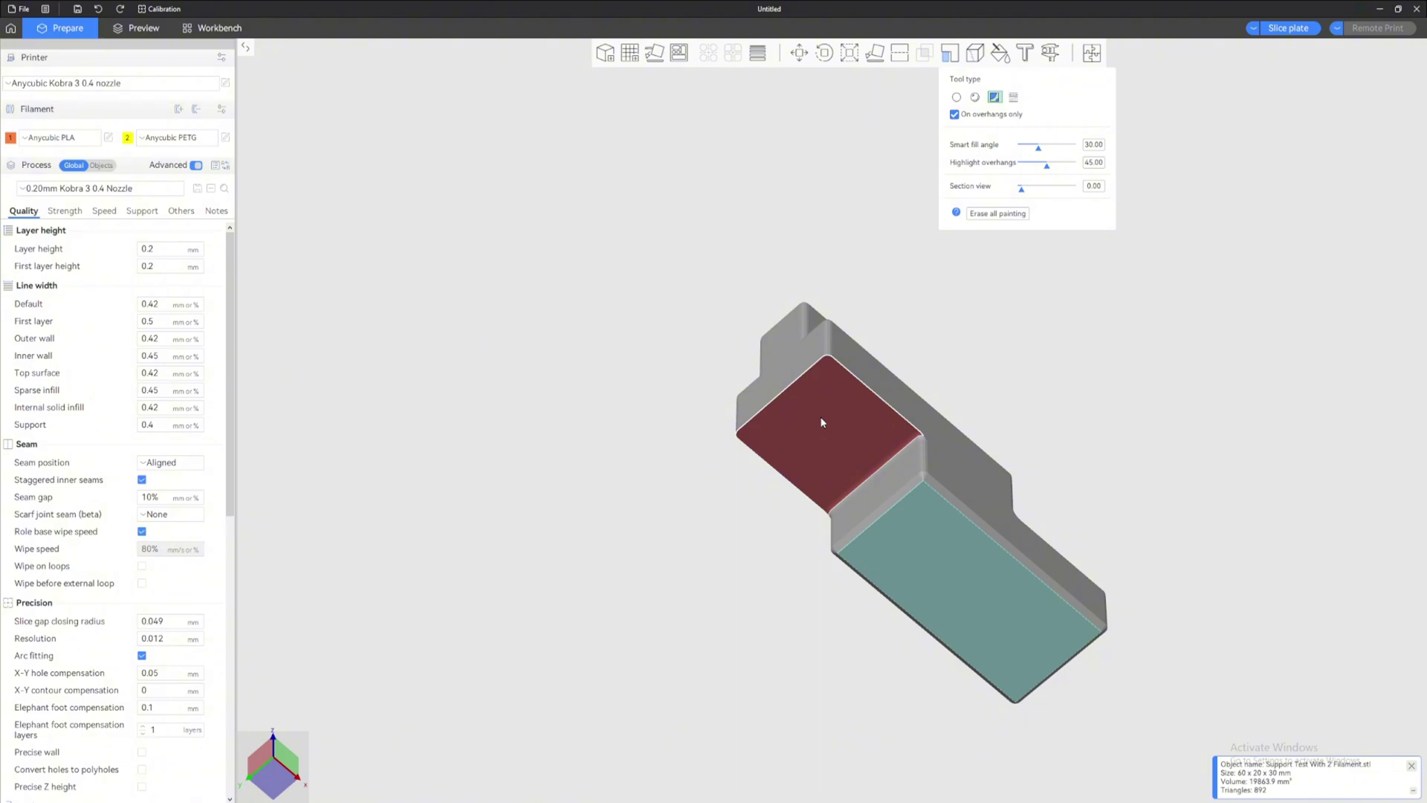
pyautogui.moveTo(824, 421); pyautogui.dragTo(845, 413)
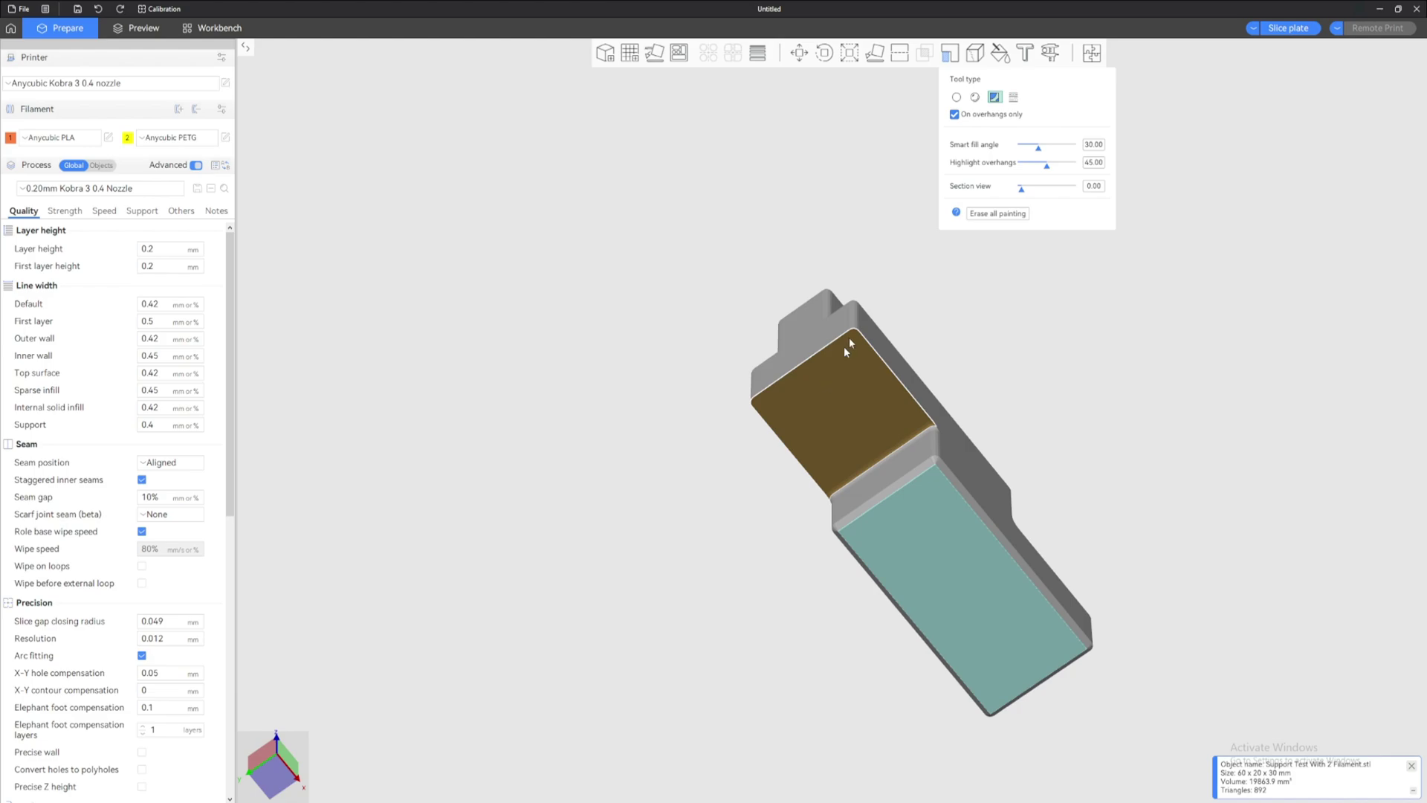
pyautogui.moveTo(849, 336); pyautogui.dragTo(860, 242)
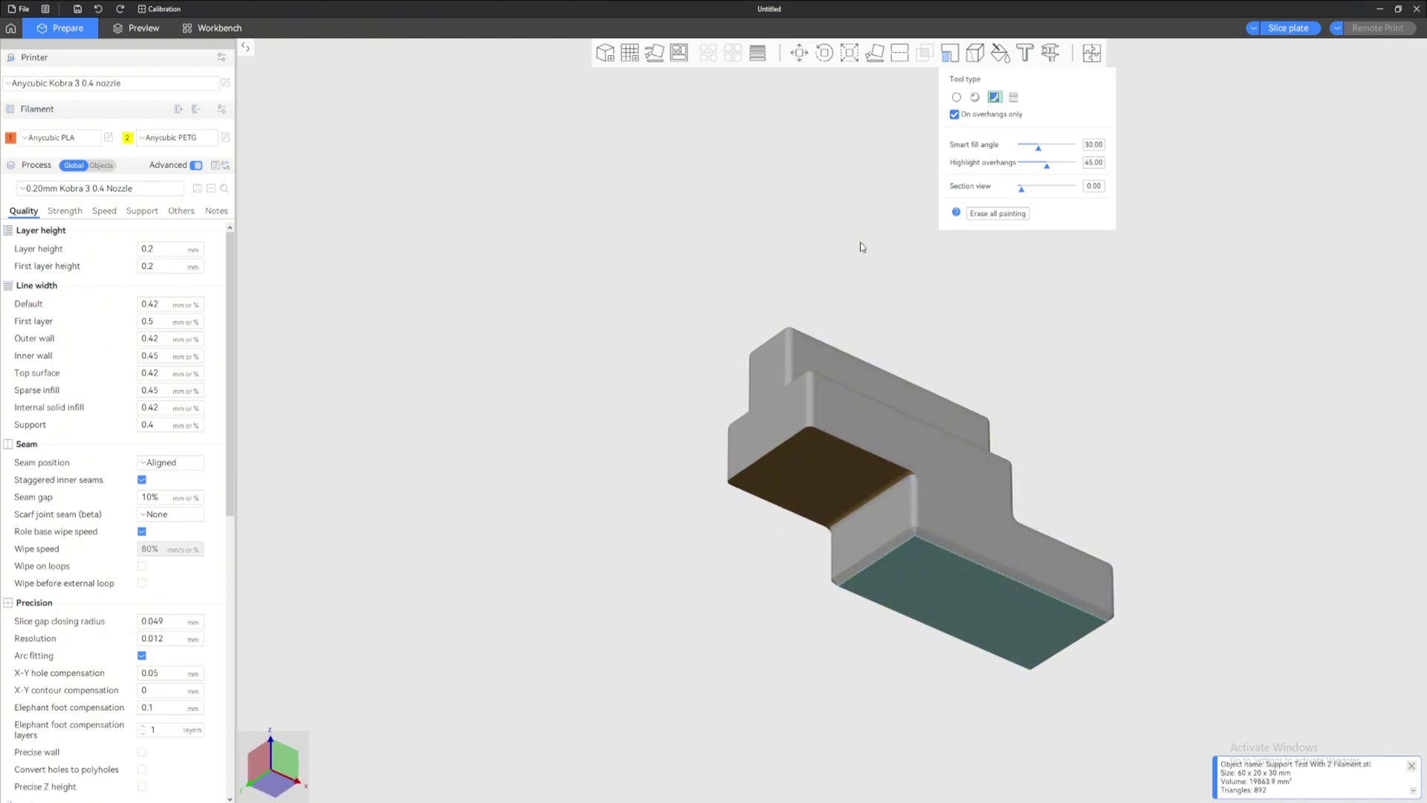
# Exit support painting and slice the plate.
pyautogui.press('Escape')
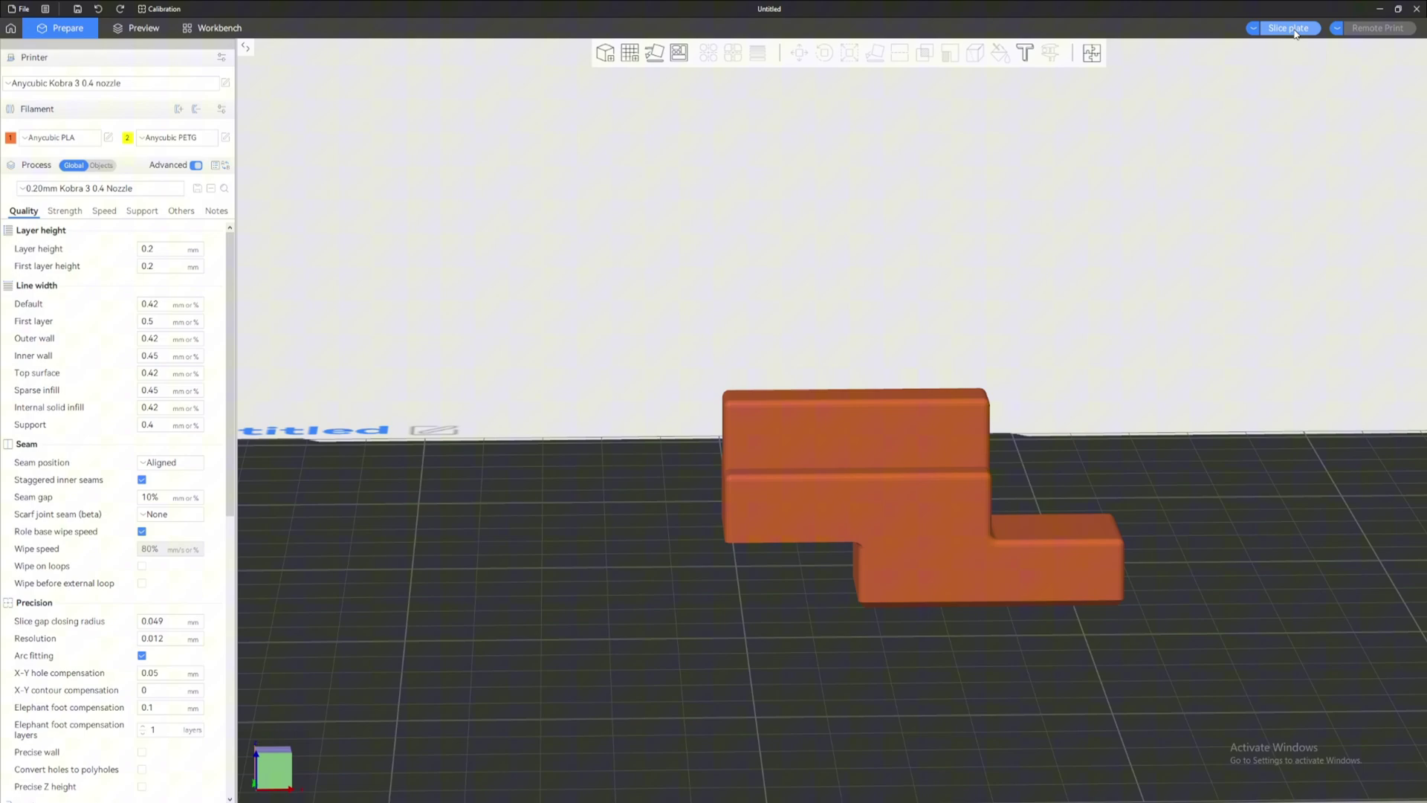
pyautogui.click(1290, 29)
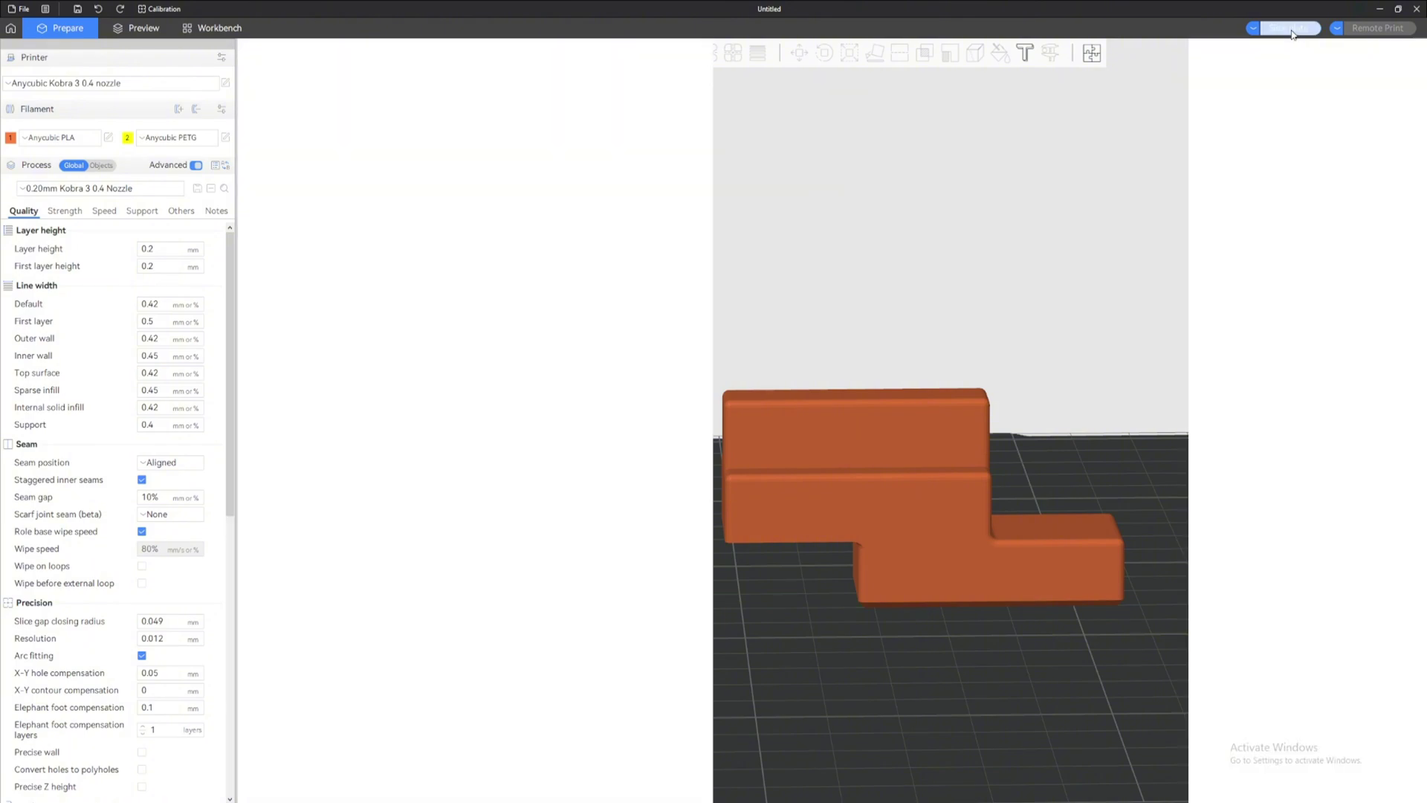
pyautogui.scroll(-2, 1015, 235)
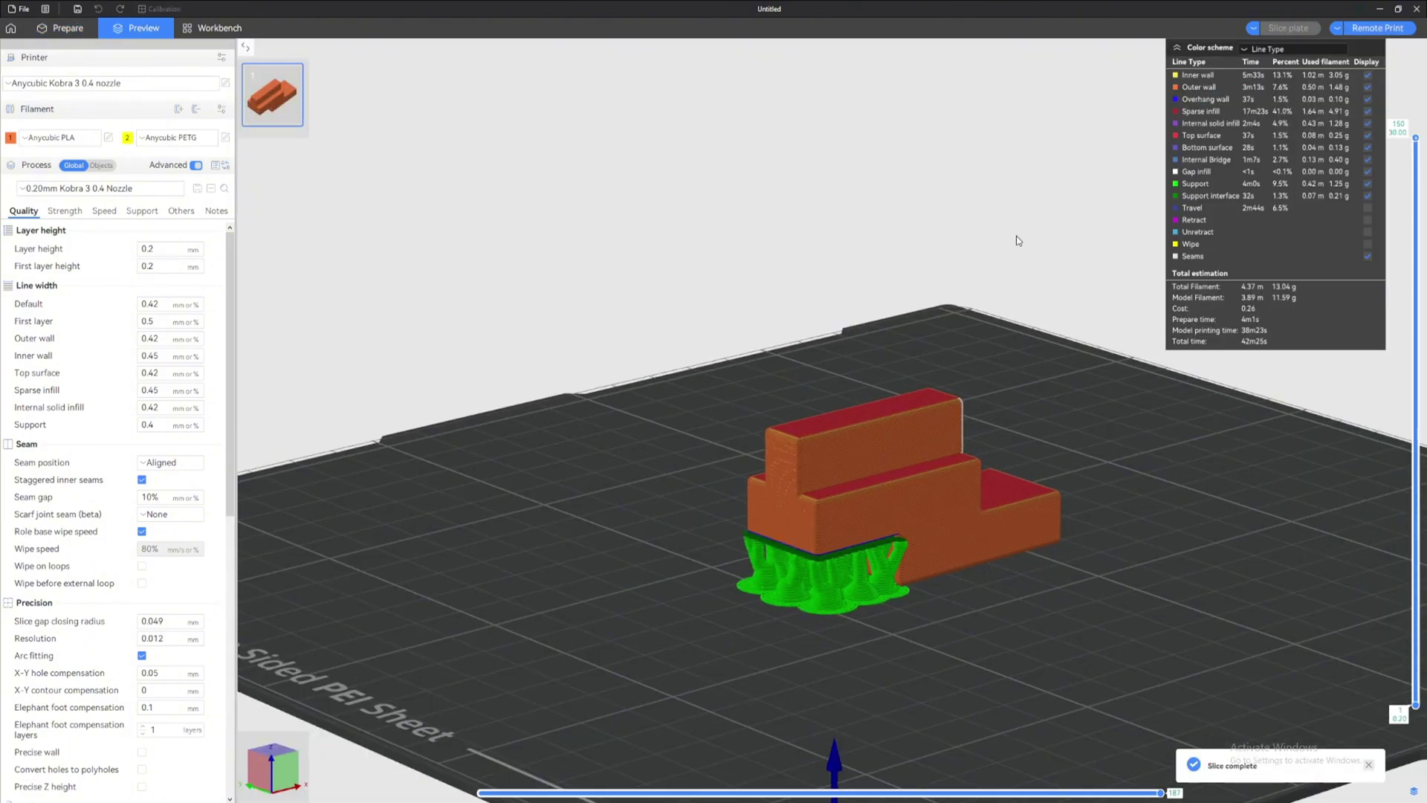
pyautogui.moveTo(1015, 235); pyautogui.dragTo(1083, 74)
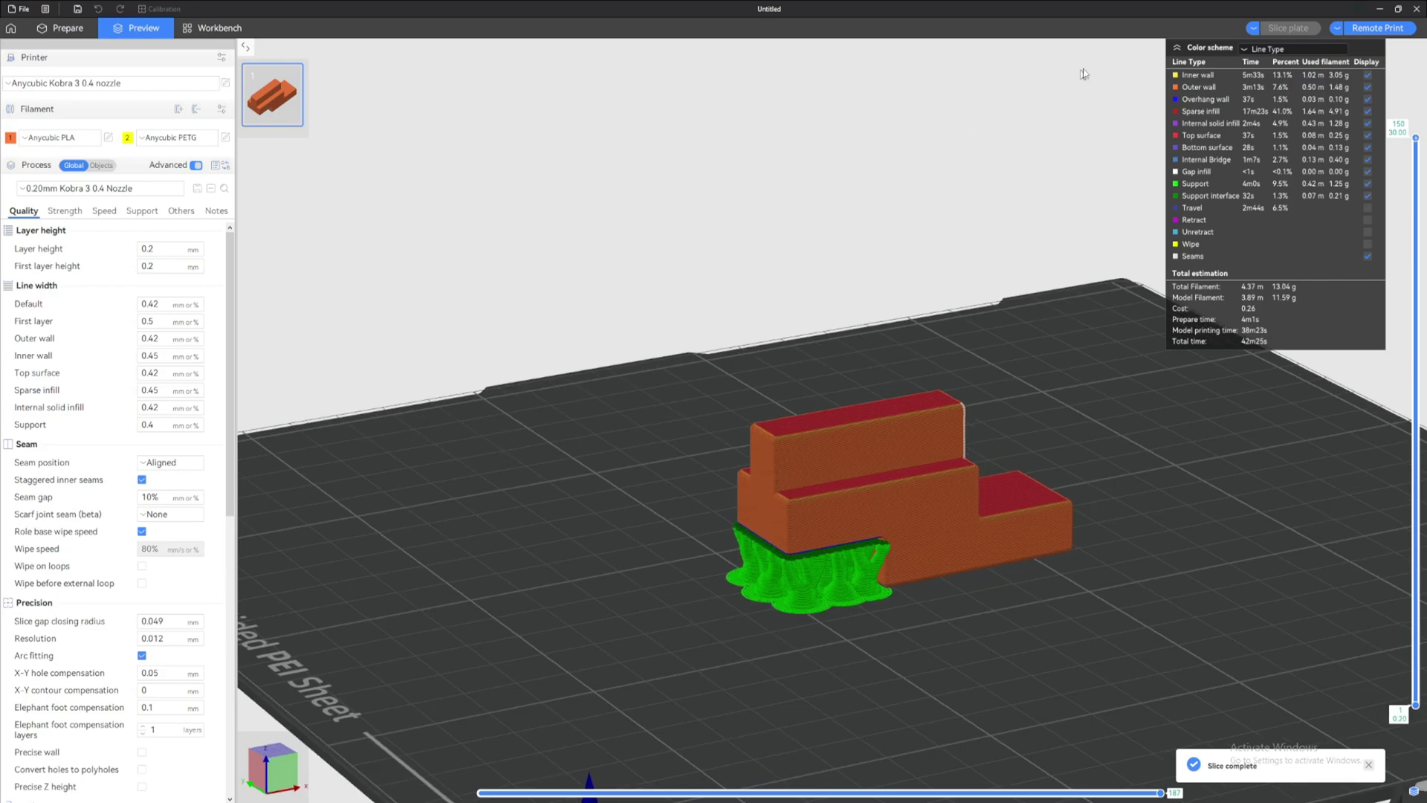
# Switch the preview colour scheme from Line Type to Filament.
pyautogui.click(1277, 49)
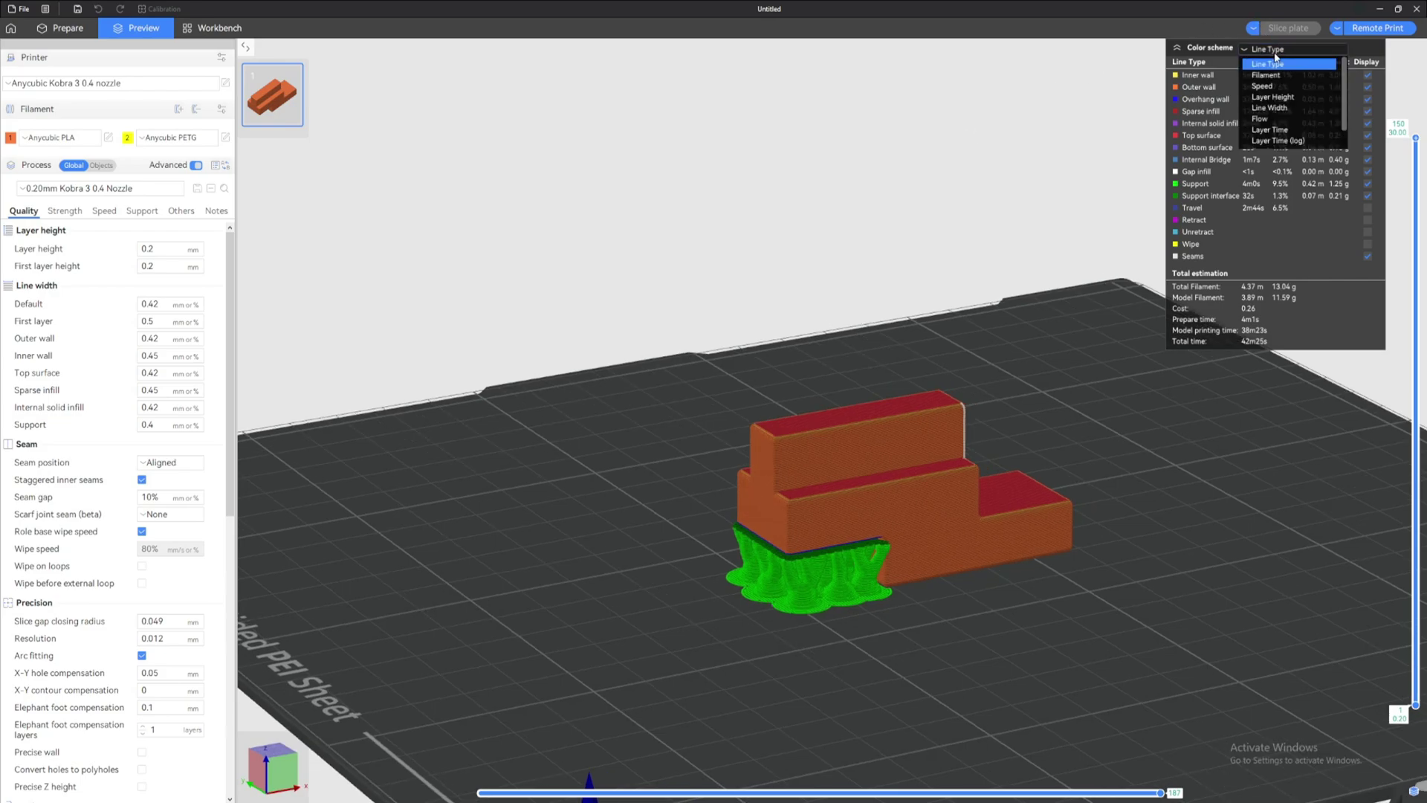
pyautogui.click(1277, 77)
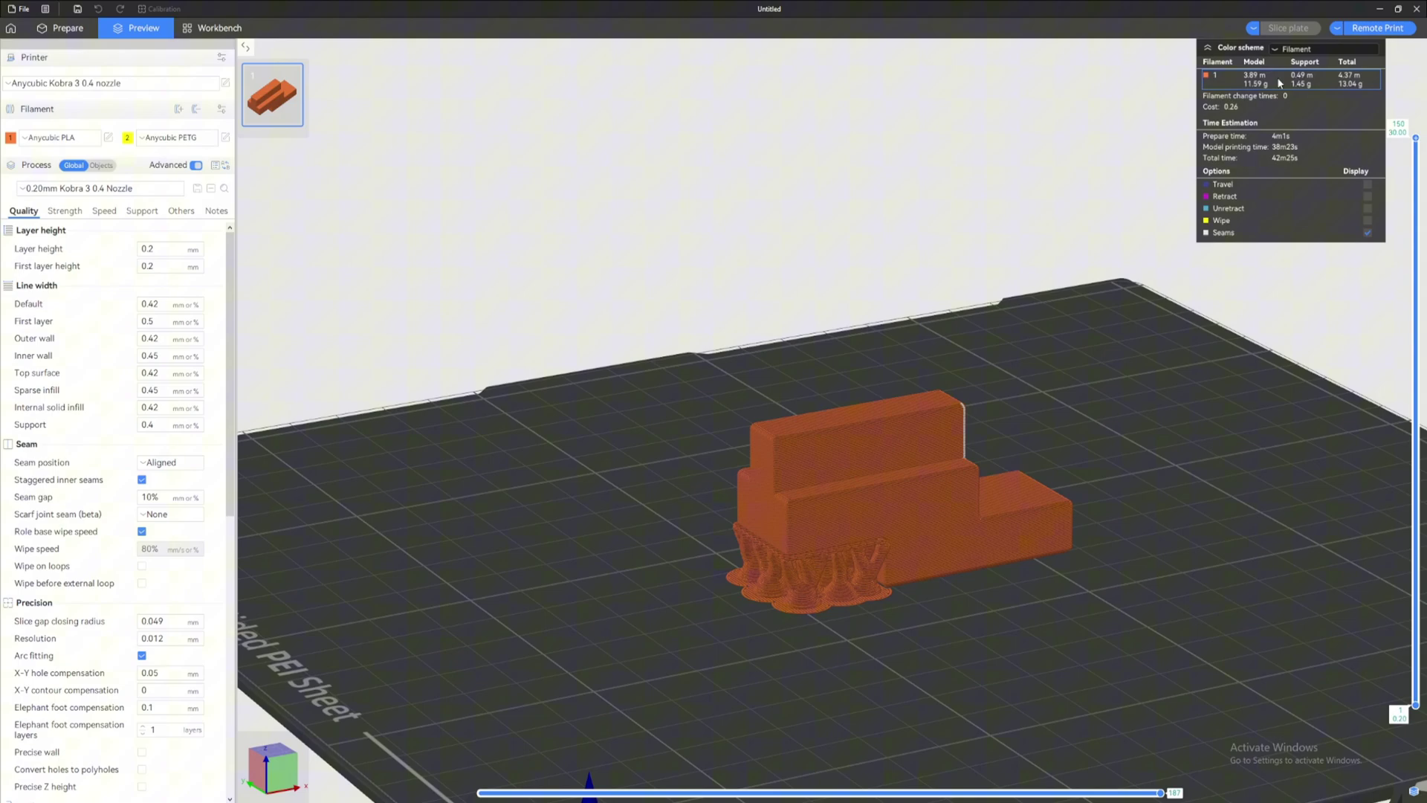
pyautogui.scroll(5, 985, 318)
pyautogui.moveTo(942, 249); pyautogui.dragTo(895, 244)
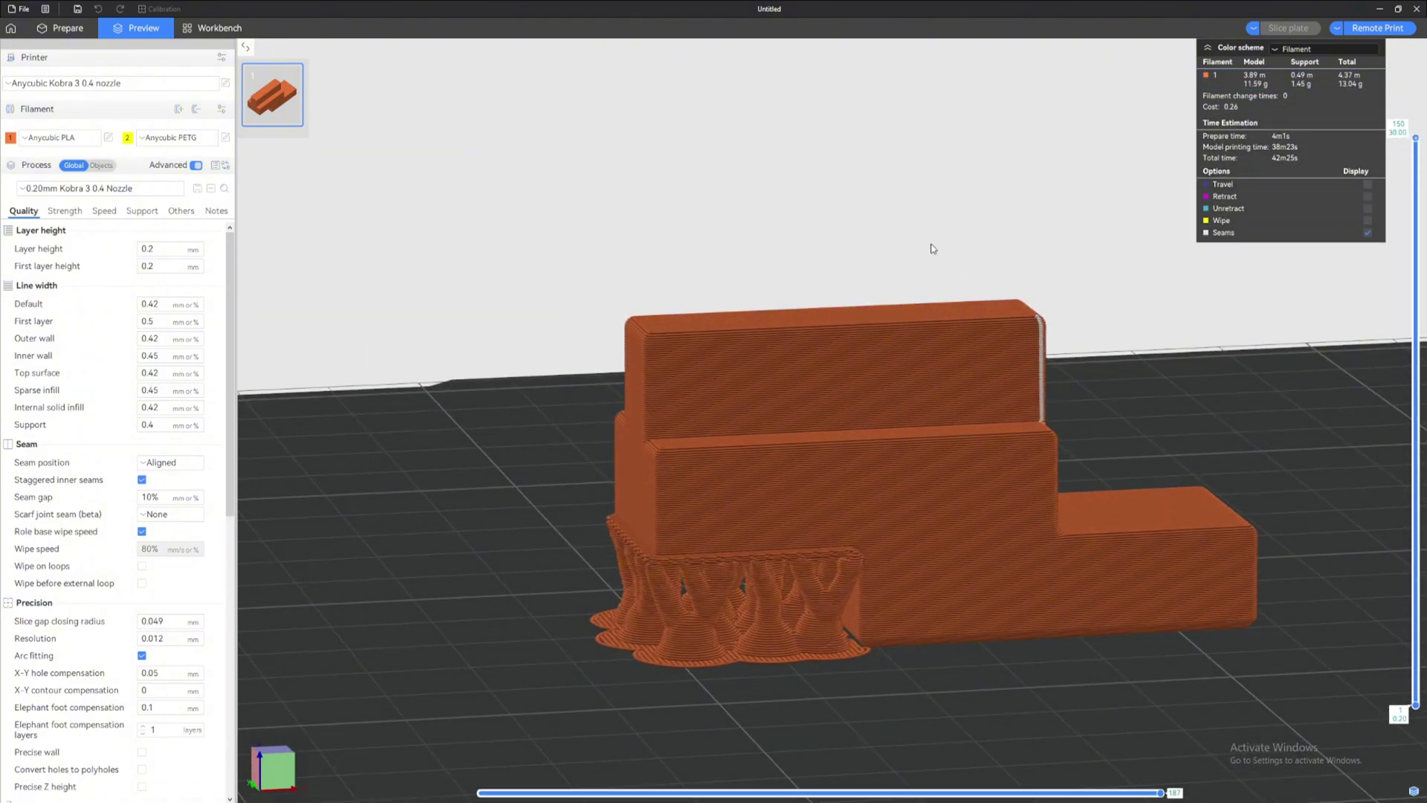
# In the Support settings, set the Support/raft base filament to PETG.
pyautogui.click(66, 31)
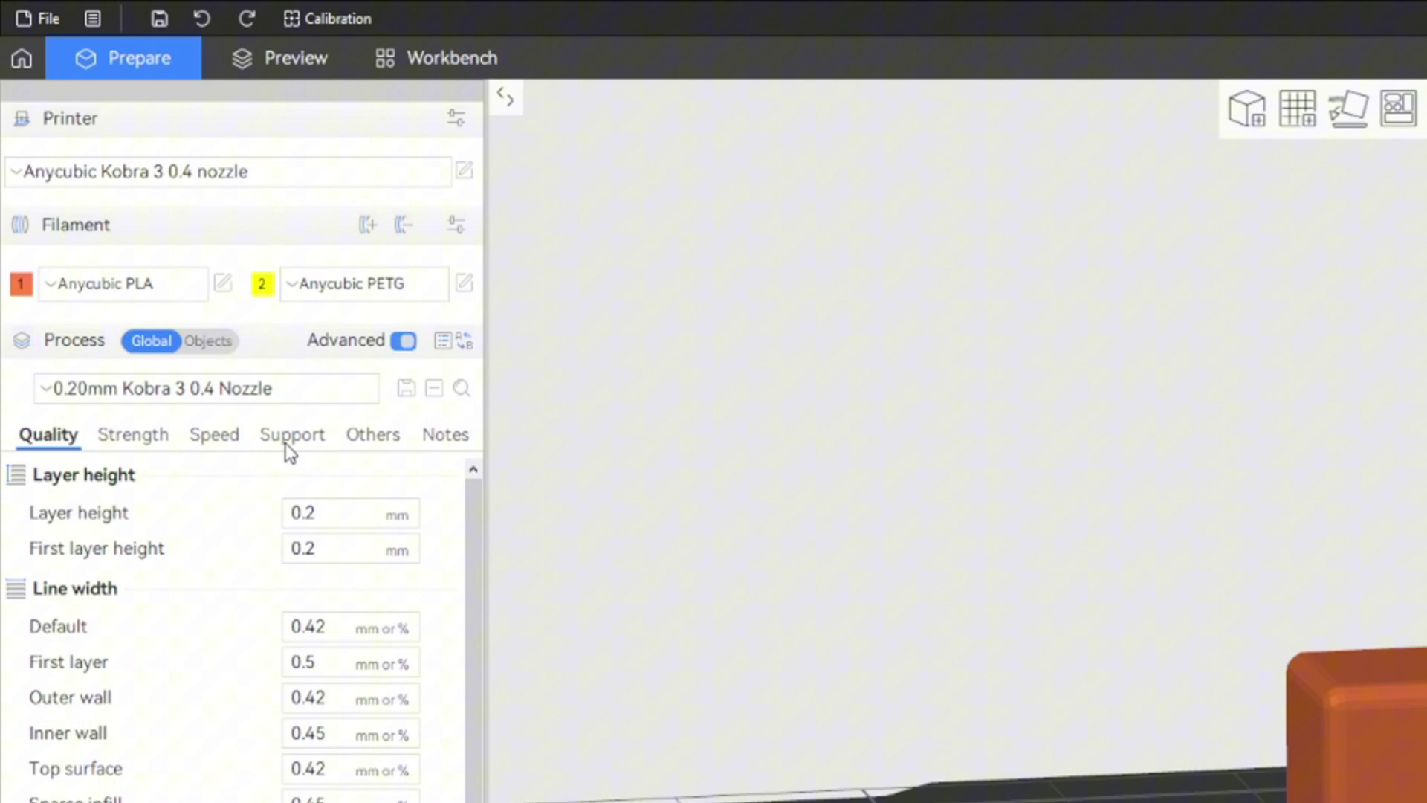
pyautogui.click(290, 439)
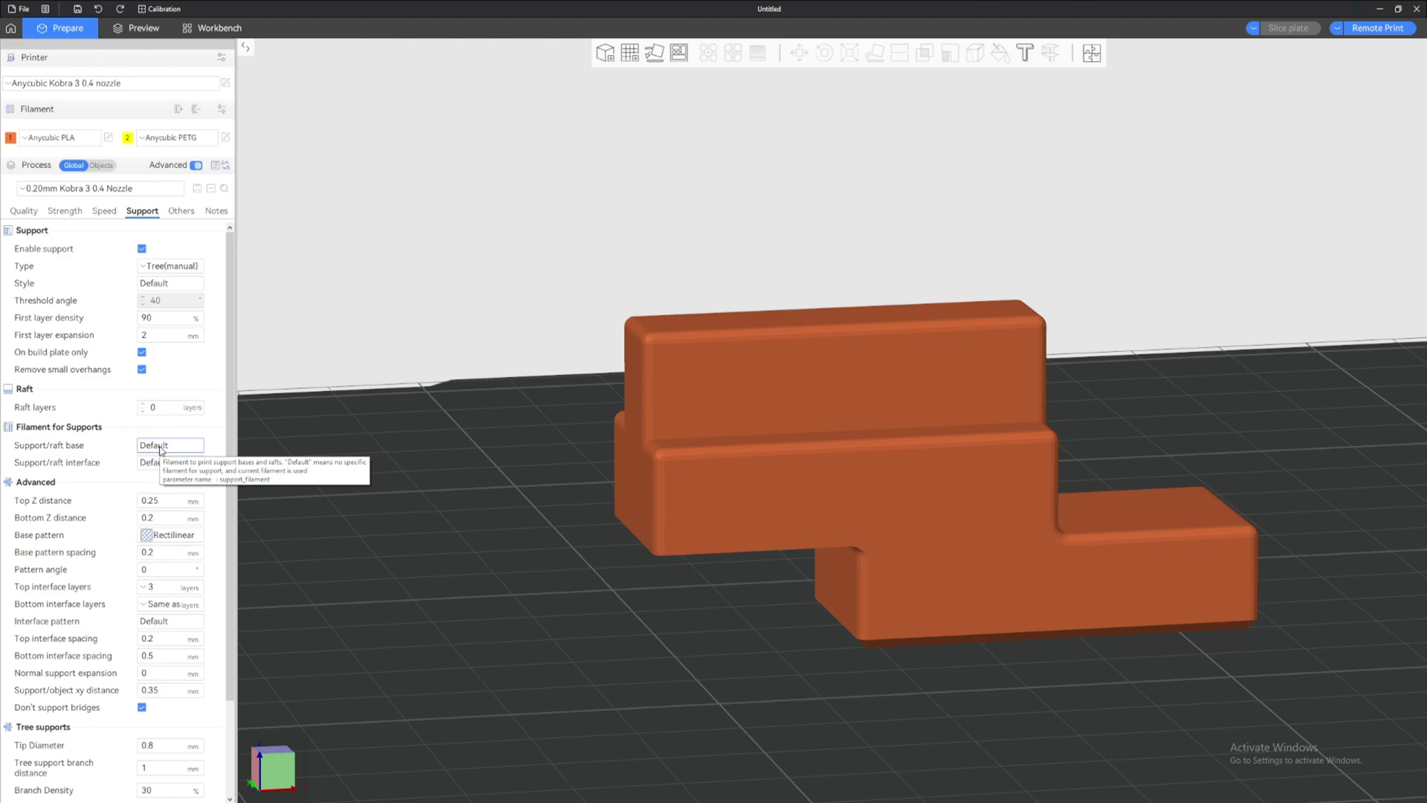
pyautogui.click(160, 446)
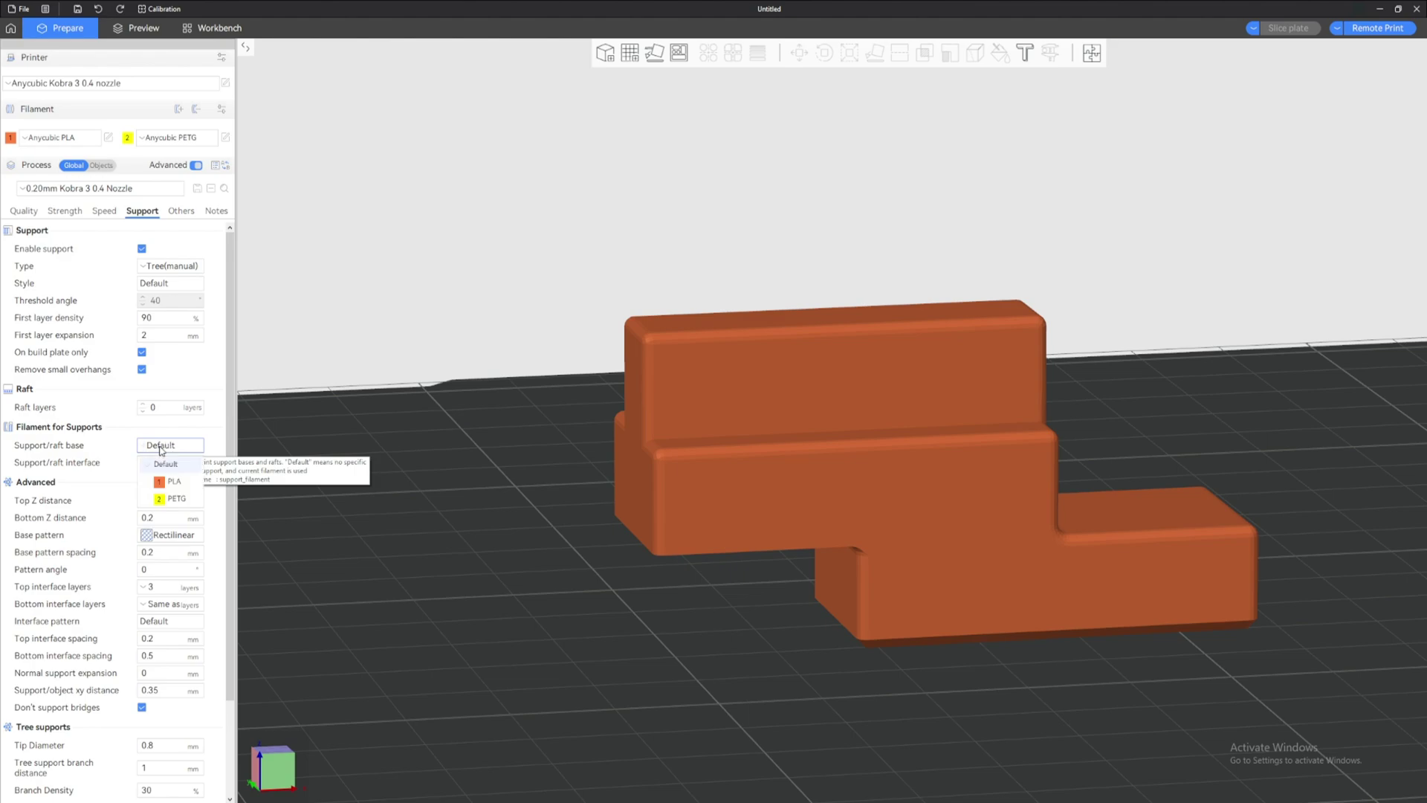
pyautogui.click(157, 464)
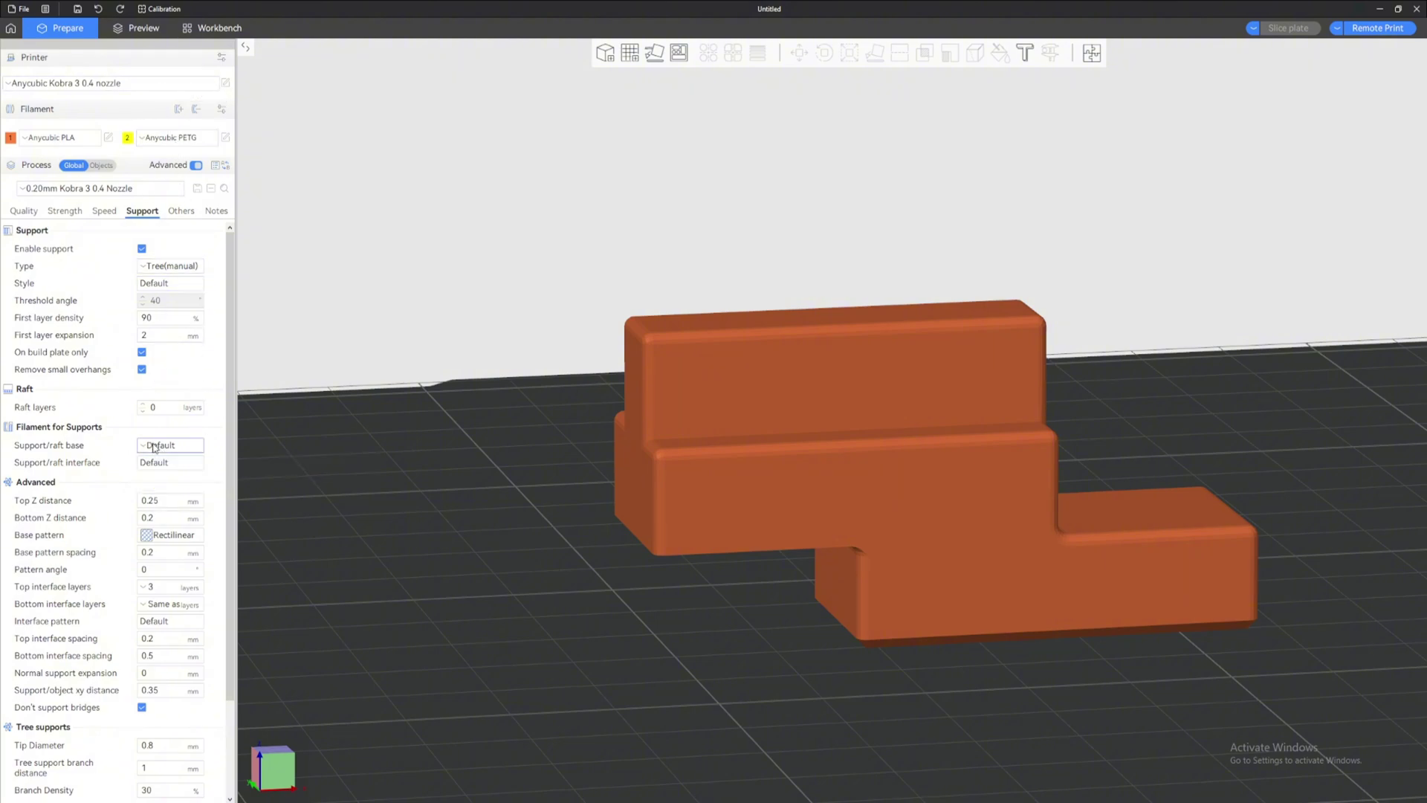
pyautogui.click(154, 446)
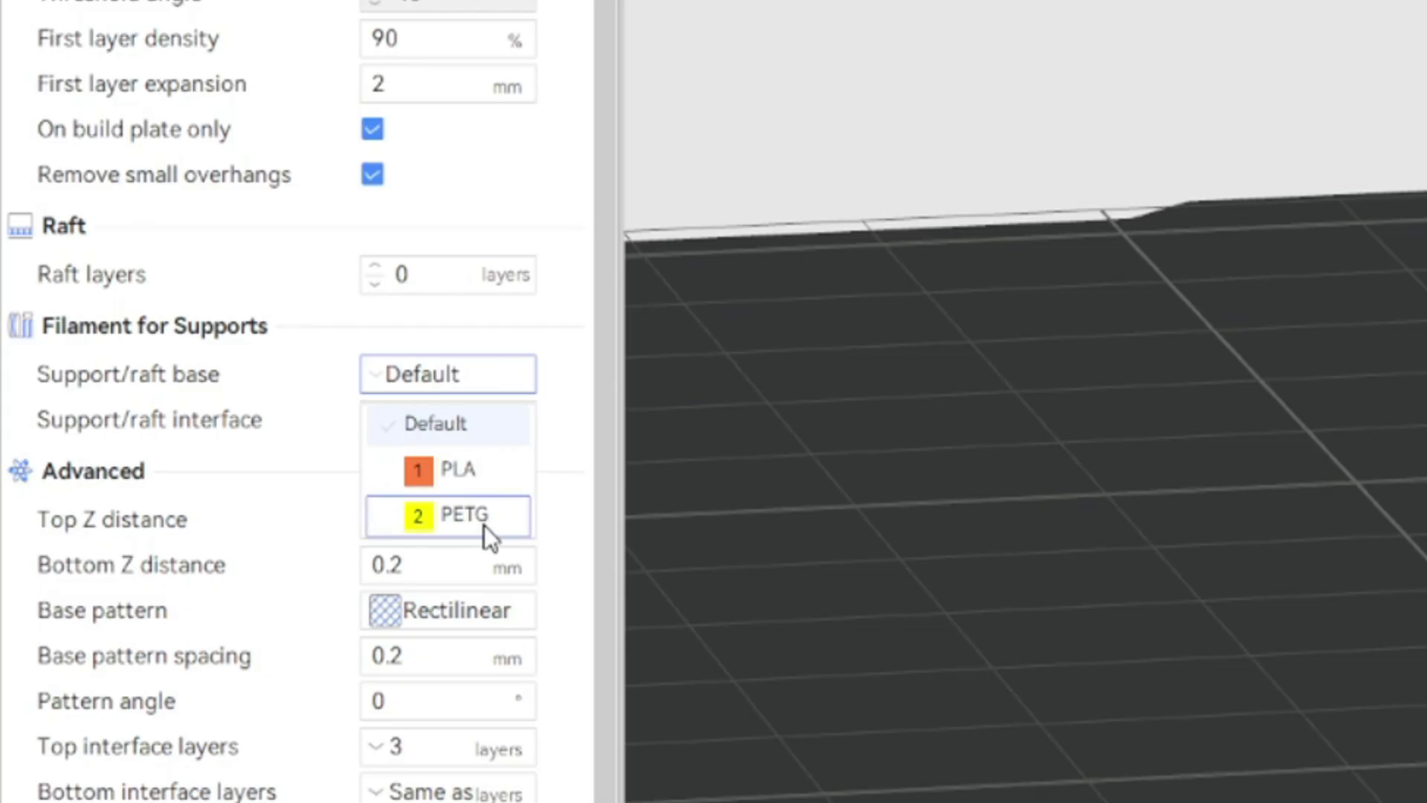
pyautogui.click(484, 523)
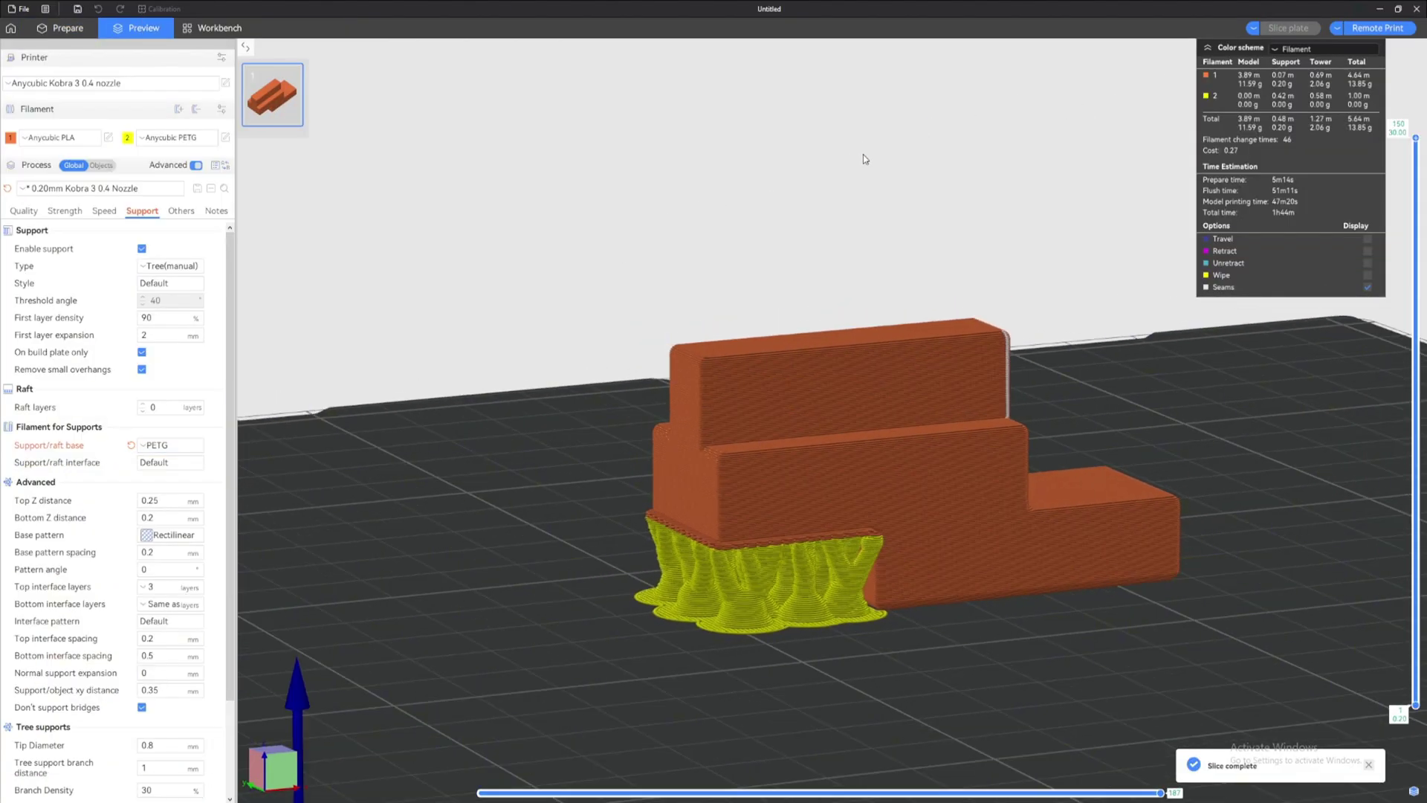
pyautogui.scroll(1, 714, 562)
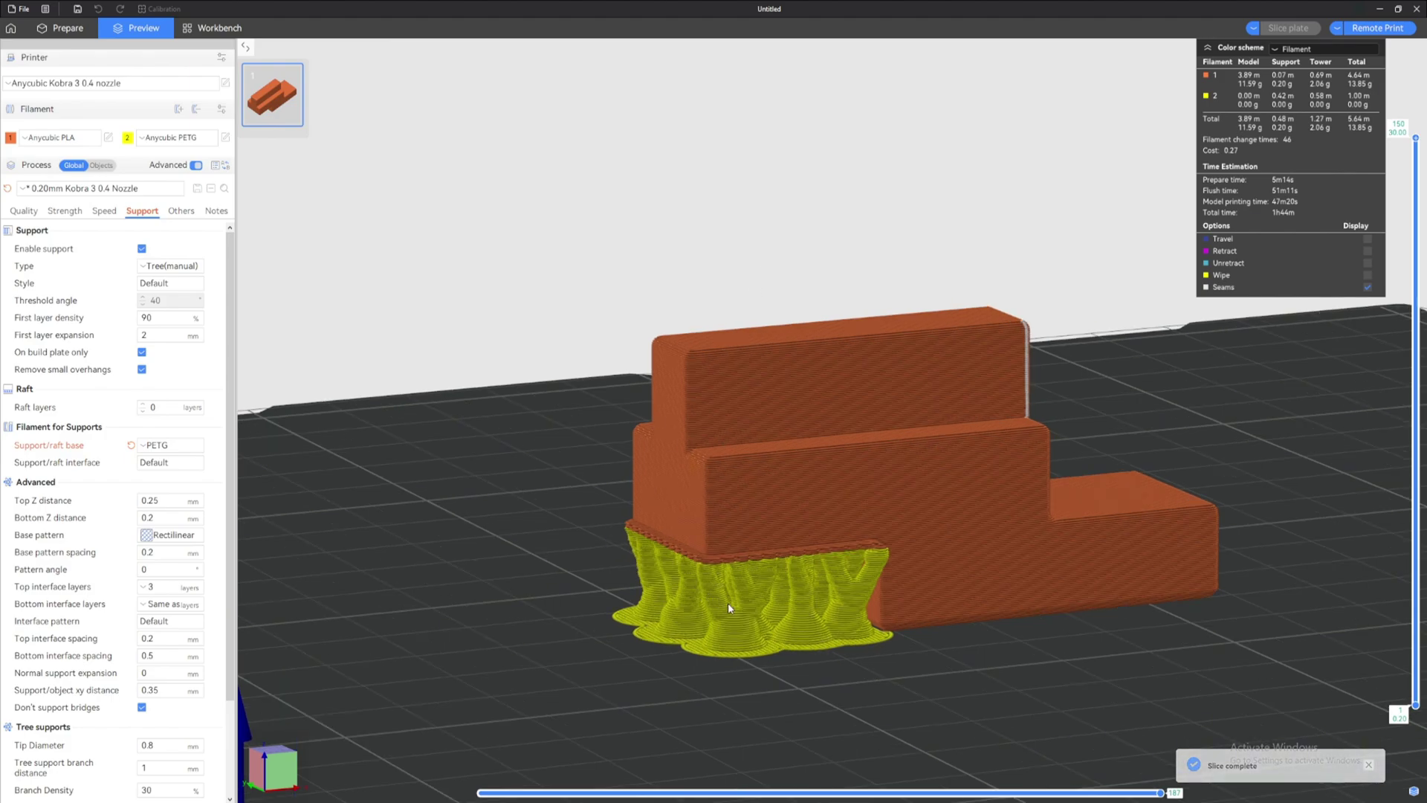
pyautogui.moveTo(729, 603); pyautogui.dragTo(724, 604)
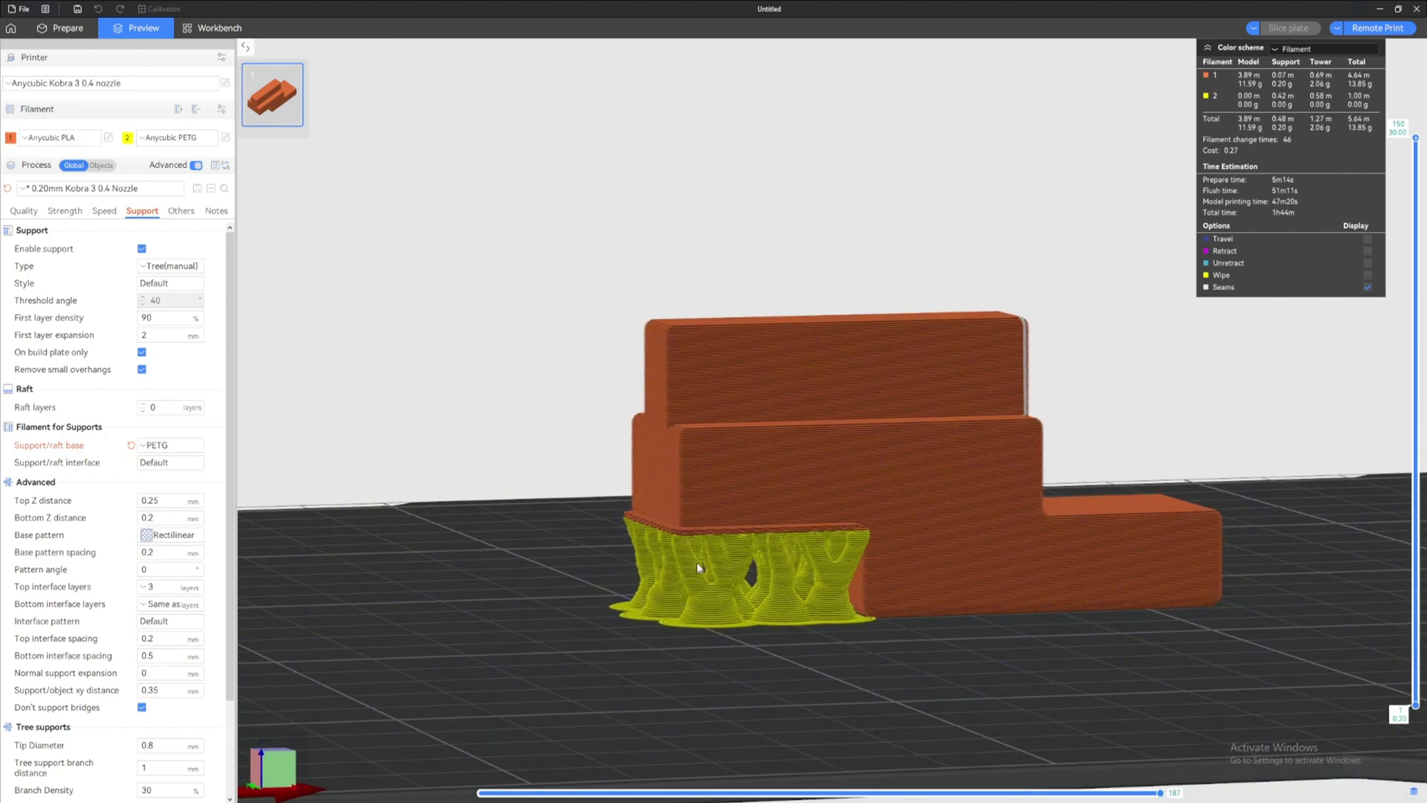
pyautogui.scroll(6, 698, 562)
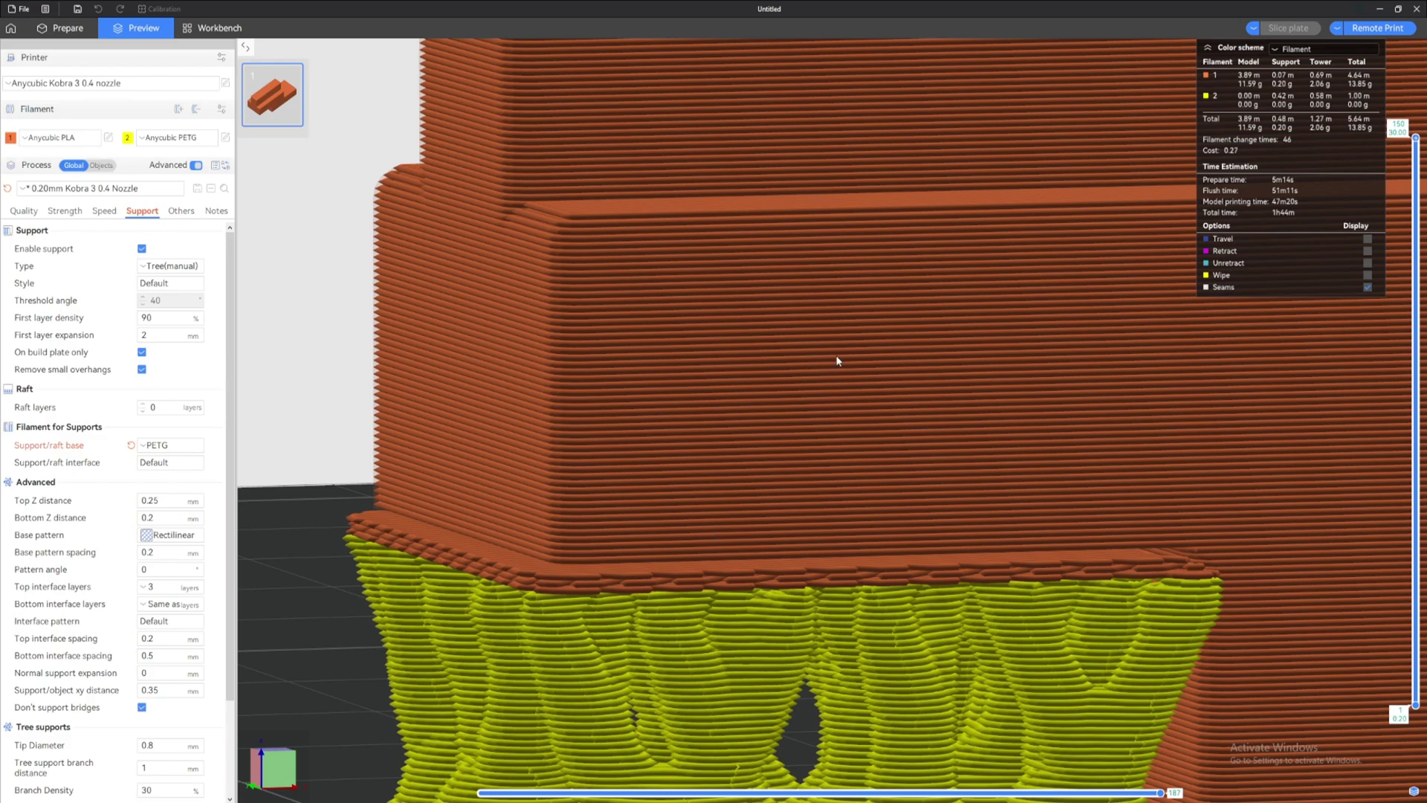
pyautogui.scroll(-1, 840, 368)
pyautogui.scroll(3, 892, 568)
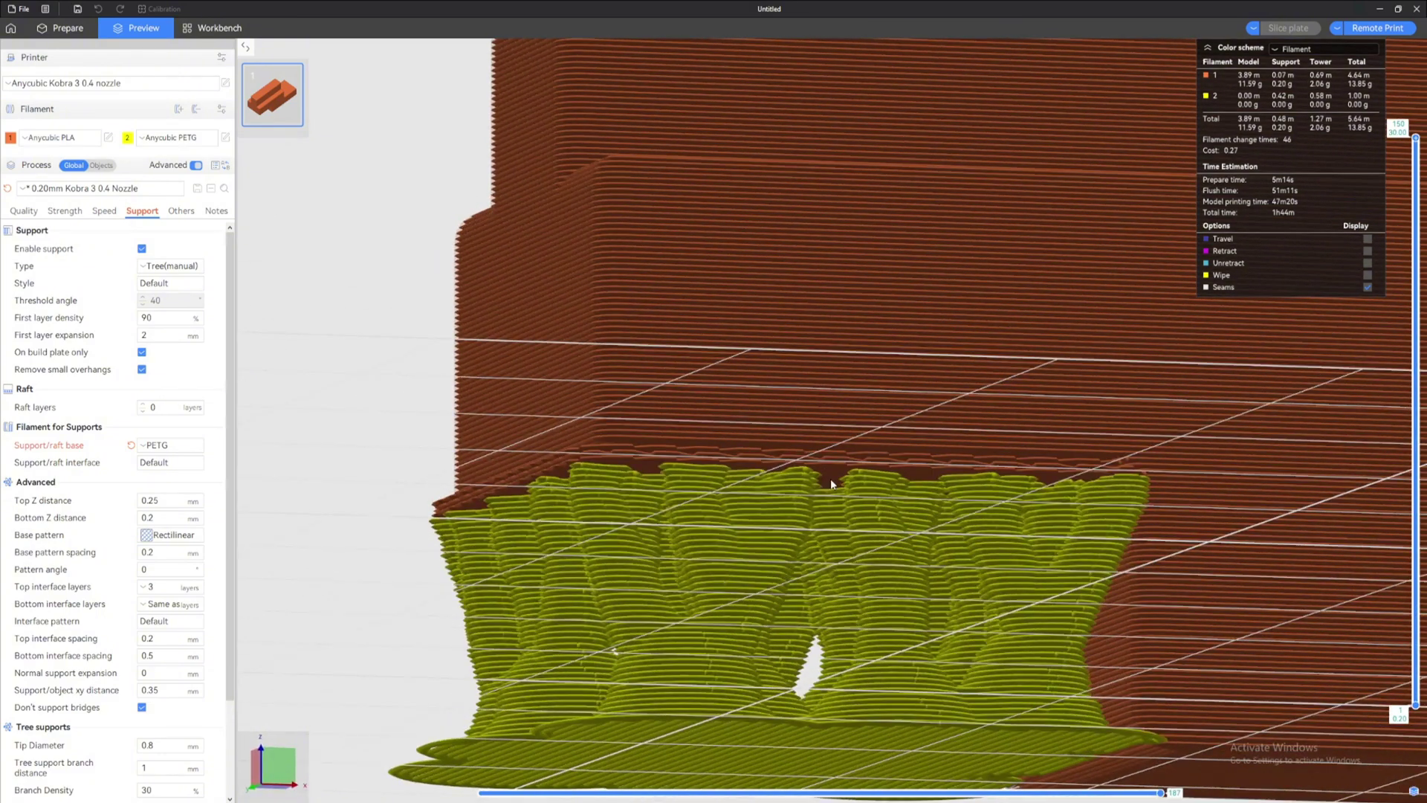
pyautogui.moveTo(831, 479); pyautogui.dragTo(594, 609)
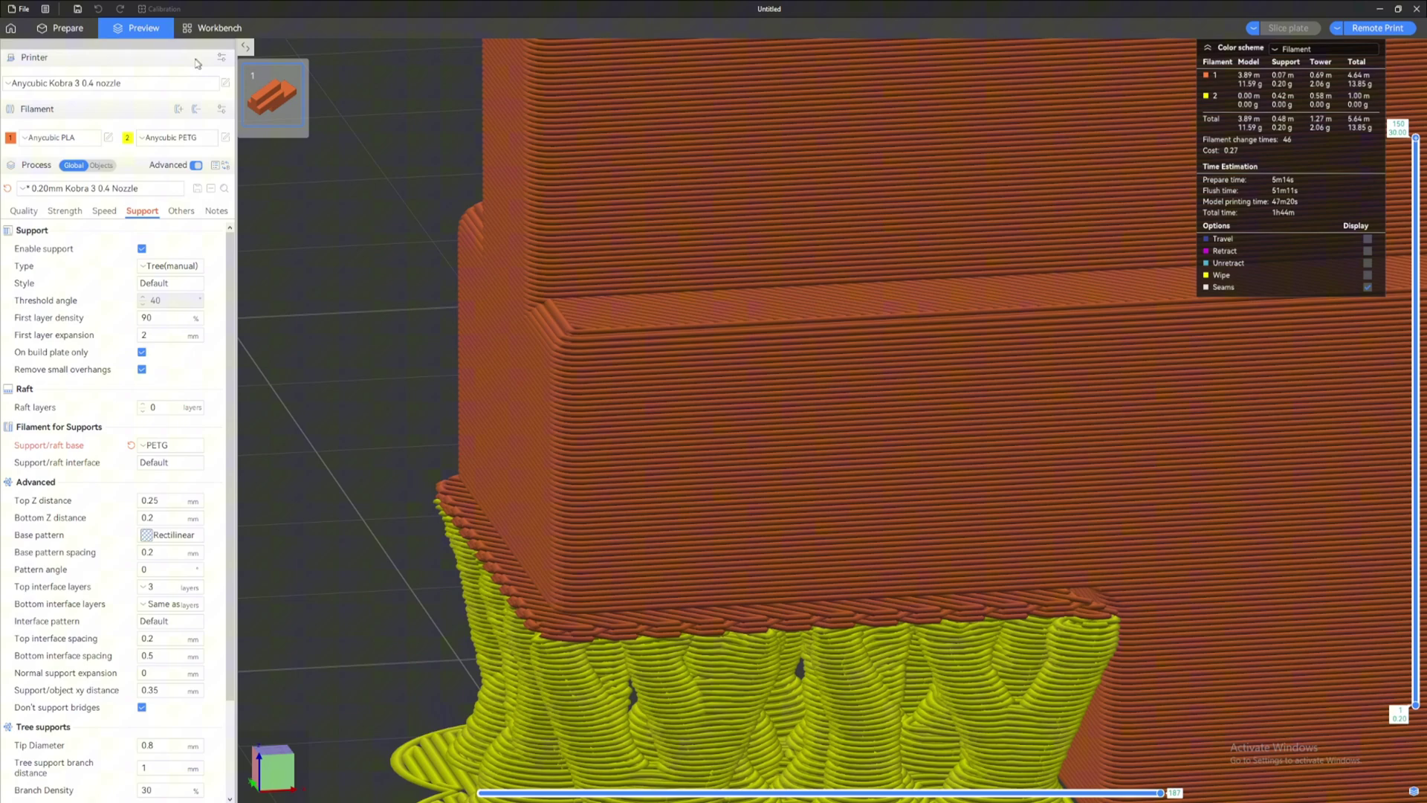
# Set the Support/raft interface filament to PETG and re-slice the plate.
pyautogui.click(63, 28)
pyautogui.scroll(-5, 280, 302)
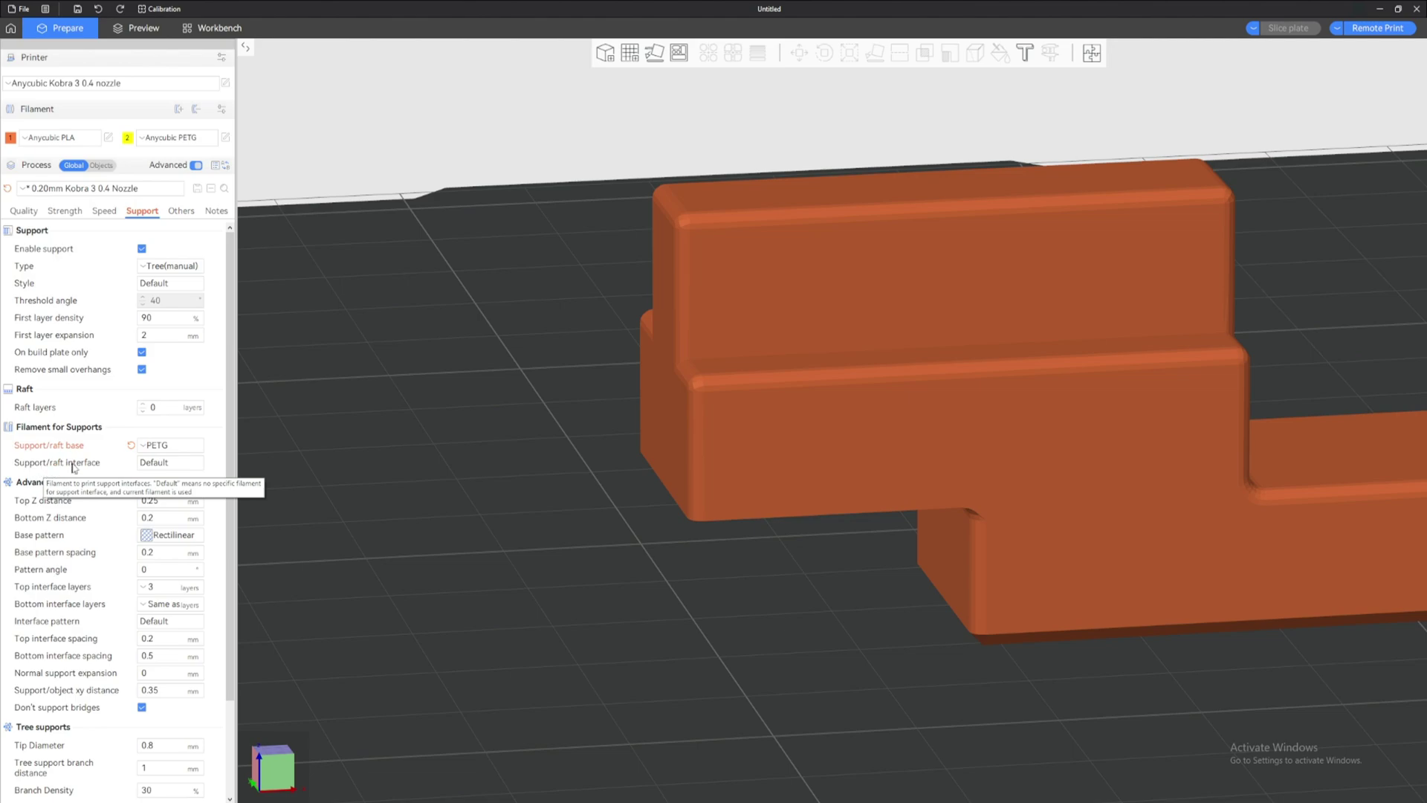
pyautogui.click(170, 463)
pyautogui.click(163, 479)
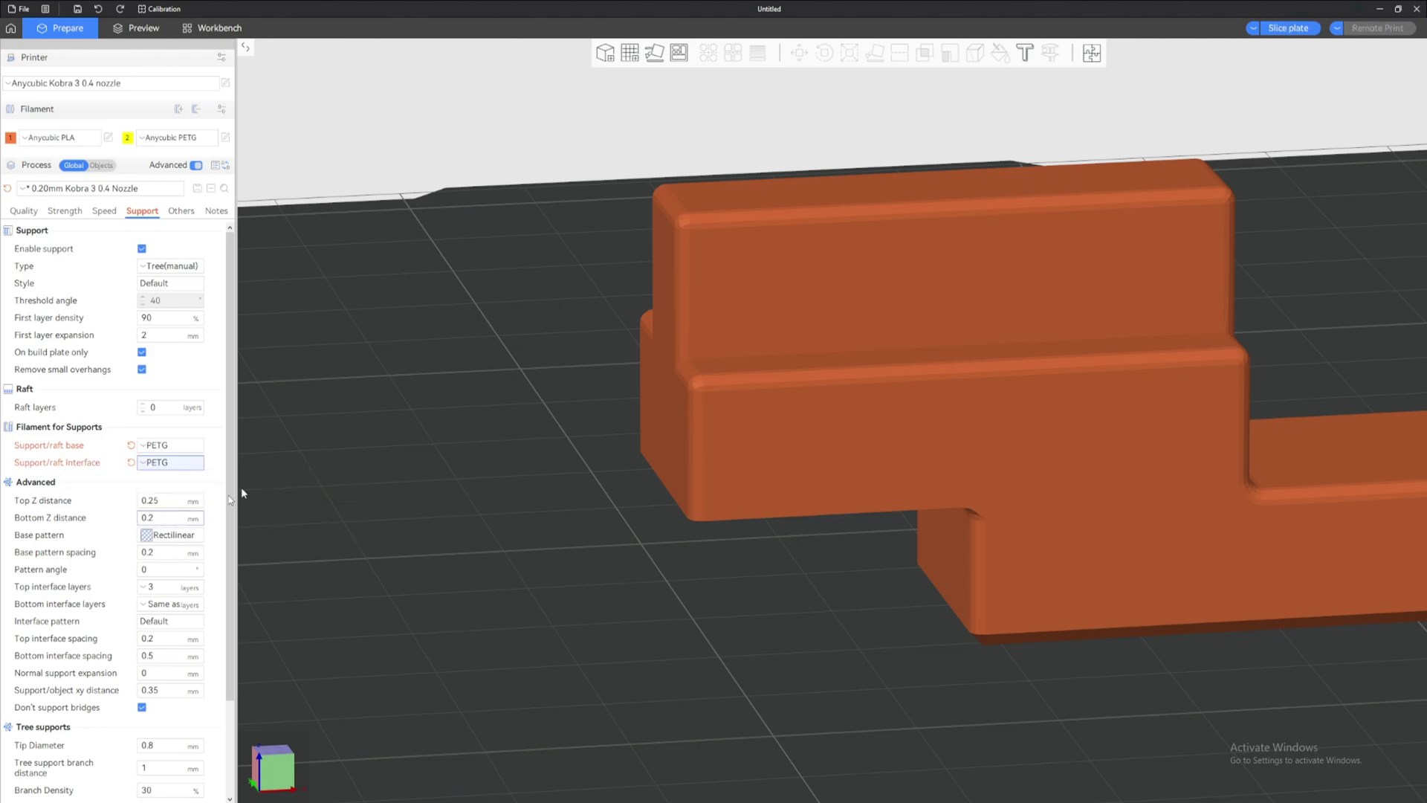
pyautogui.click(1291, 30)
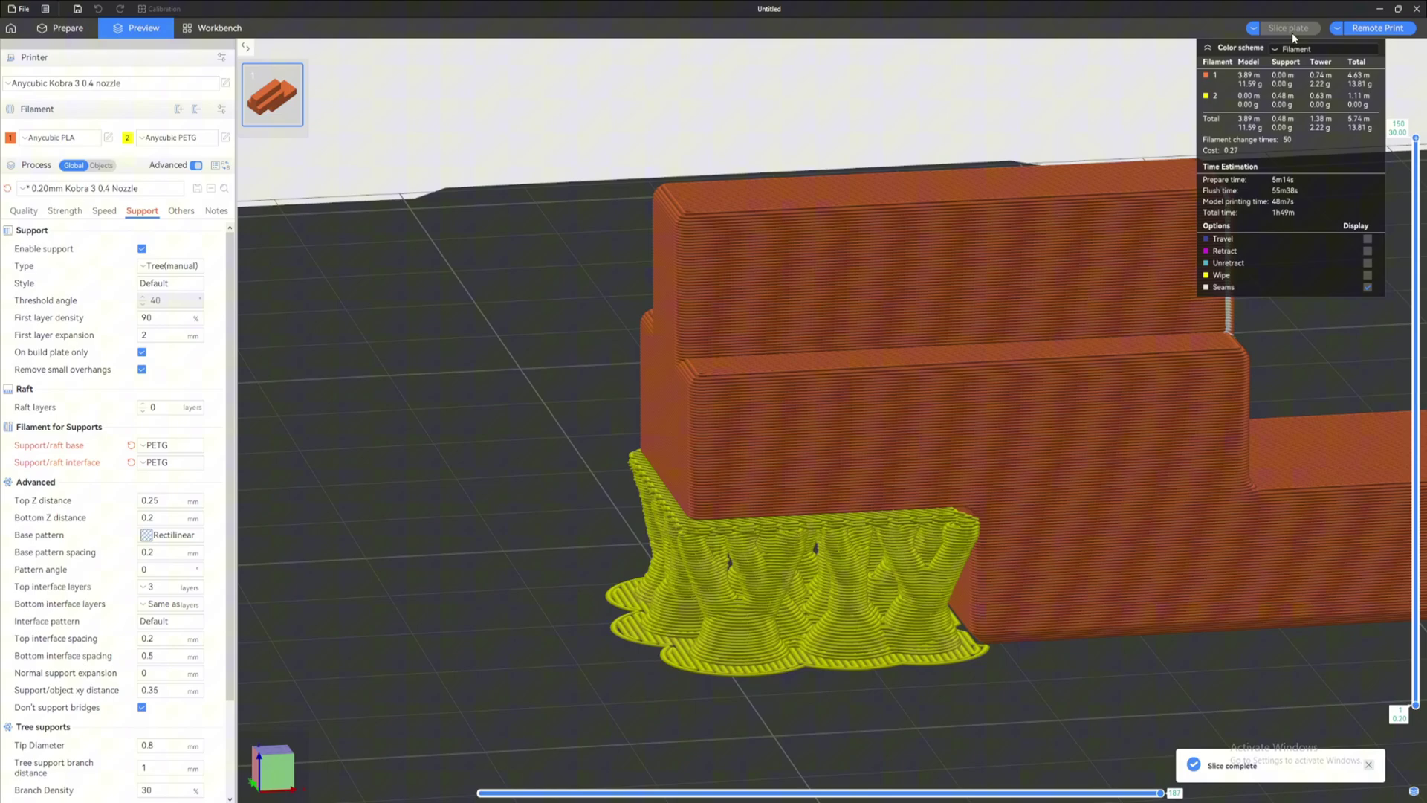
# Orbit, zoom and pan the preview to inspect the all-PETG tree supports.
pyautogui.scroll(10, 920, 309)
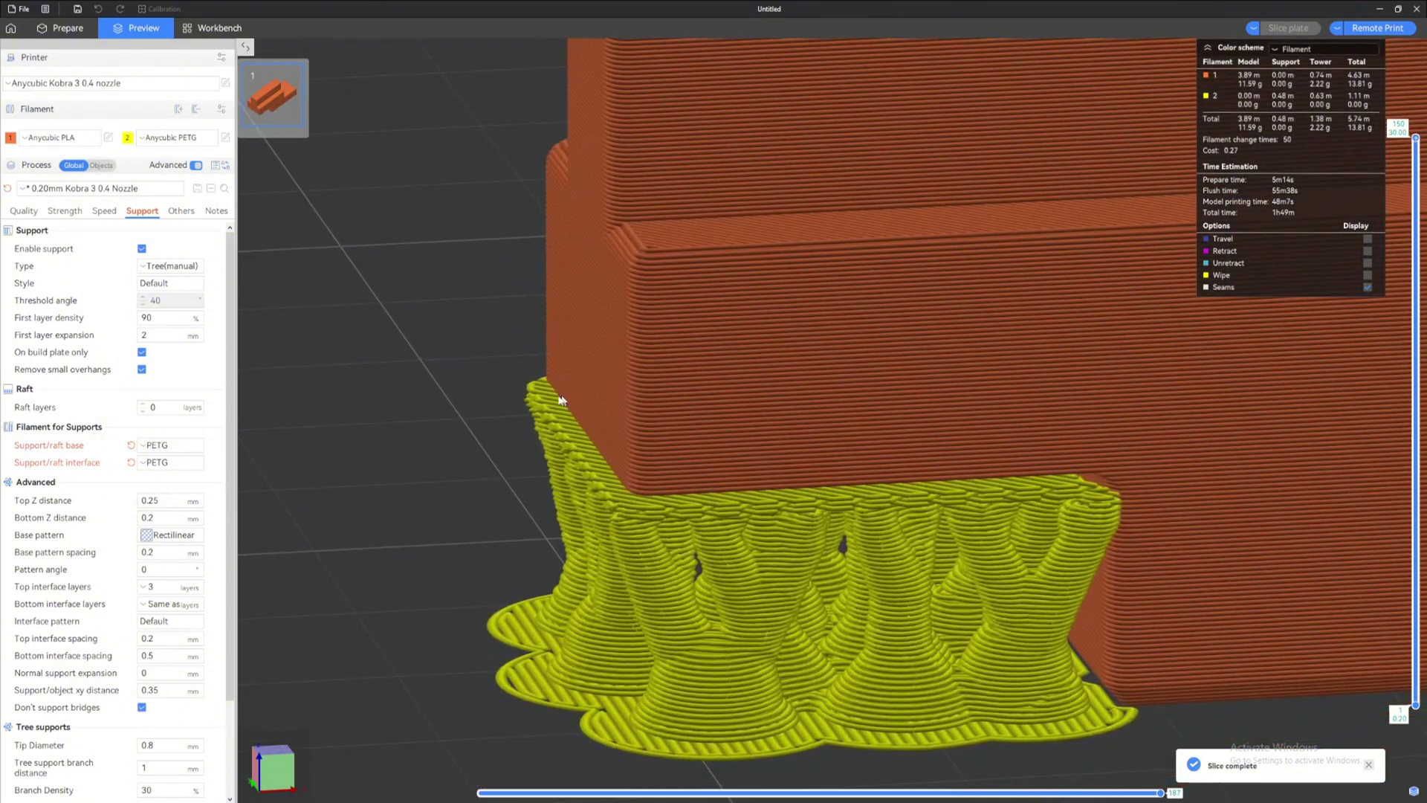
pyautogui.moveTo(561, 399); pyautogui.dragTo(533, 449)
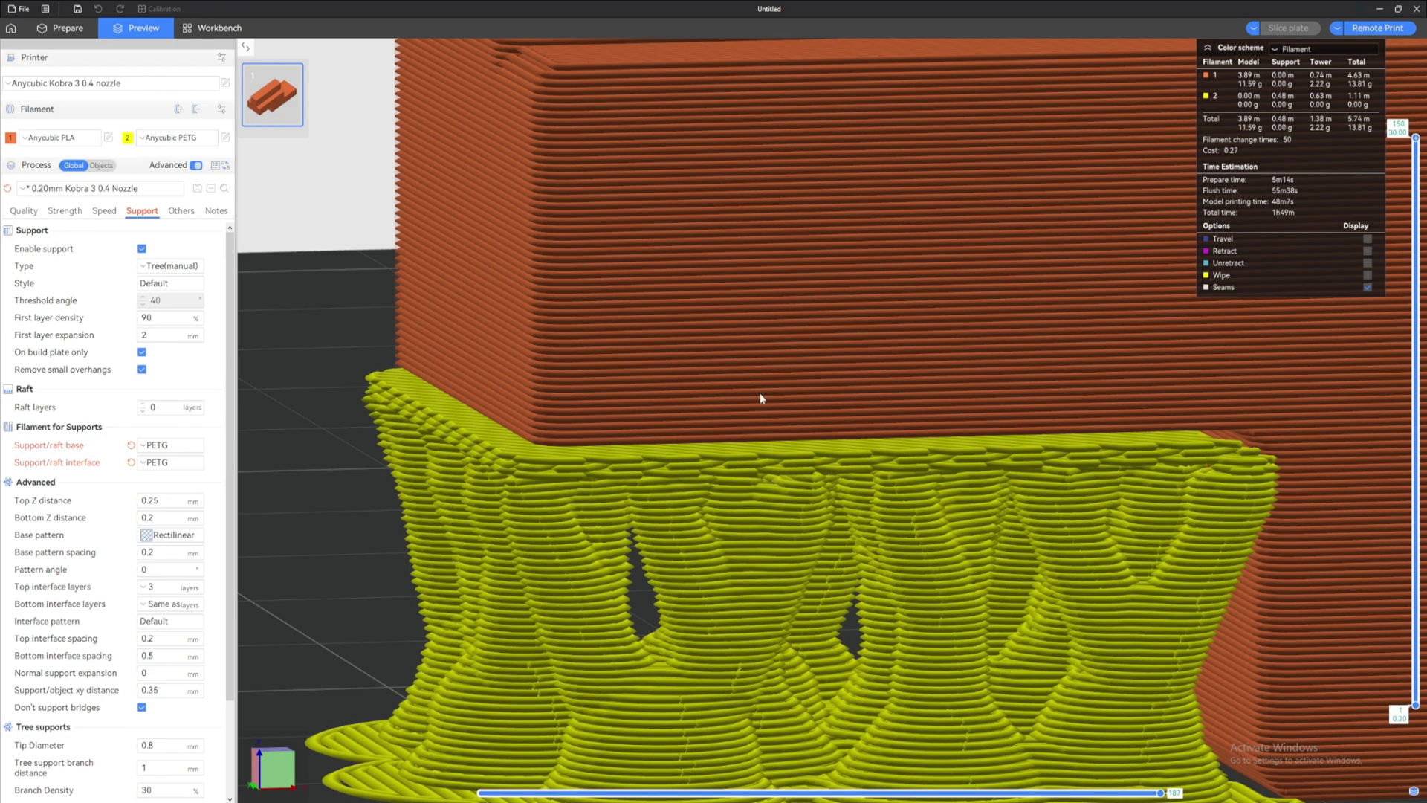
pyautogui.moveTo(760, 392); pyautogui.dragTo(830, 396)
pyautogui.scroll(-3, 685, 334)
pyautogui.scroll(2, 838, 401)
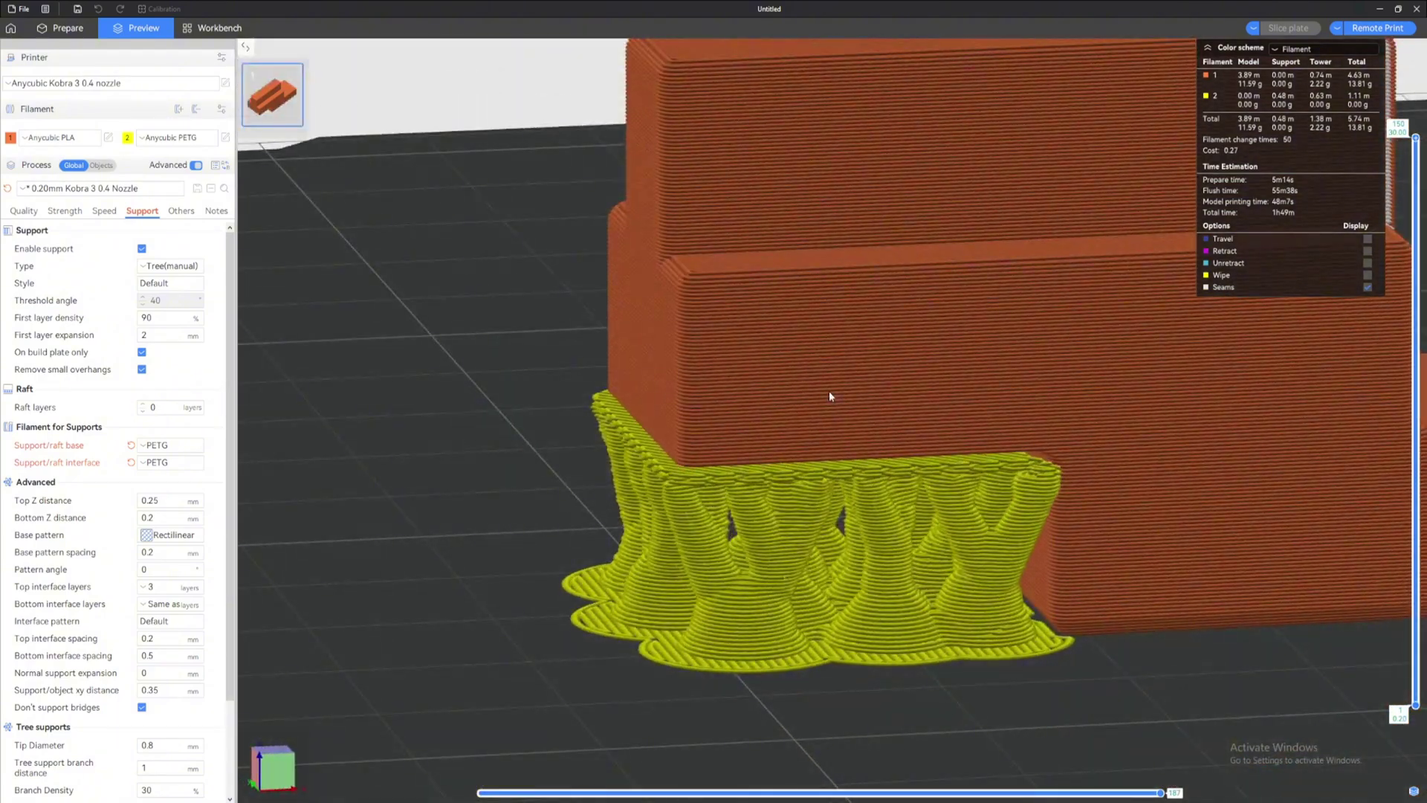
pyautogui.scroll(3, 669, 478)
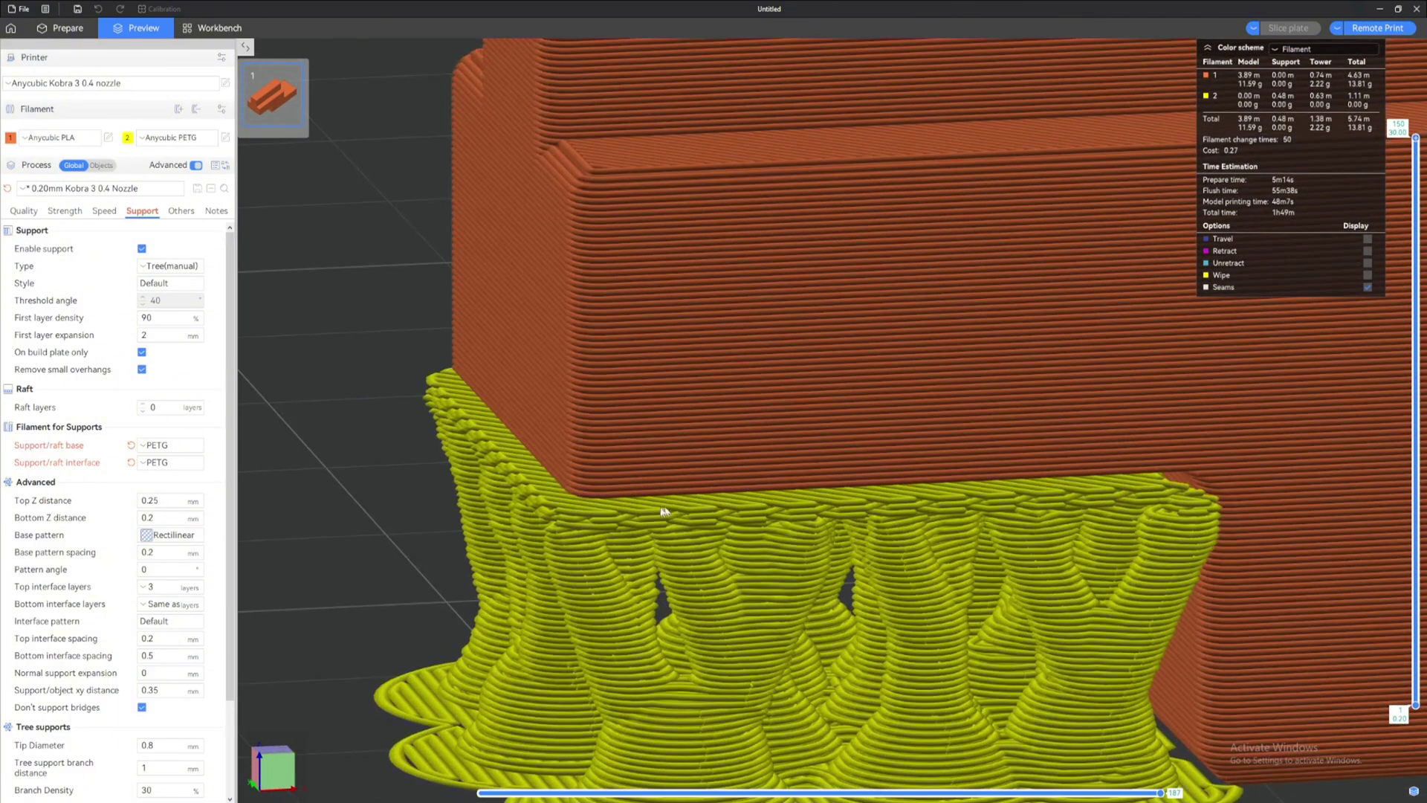
pyautogui.scroll(-3, 756, 333)
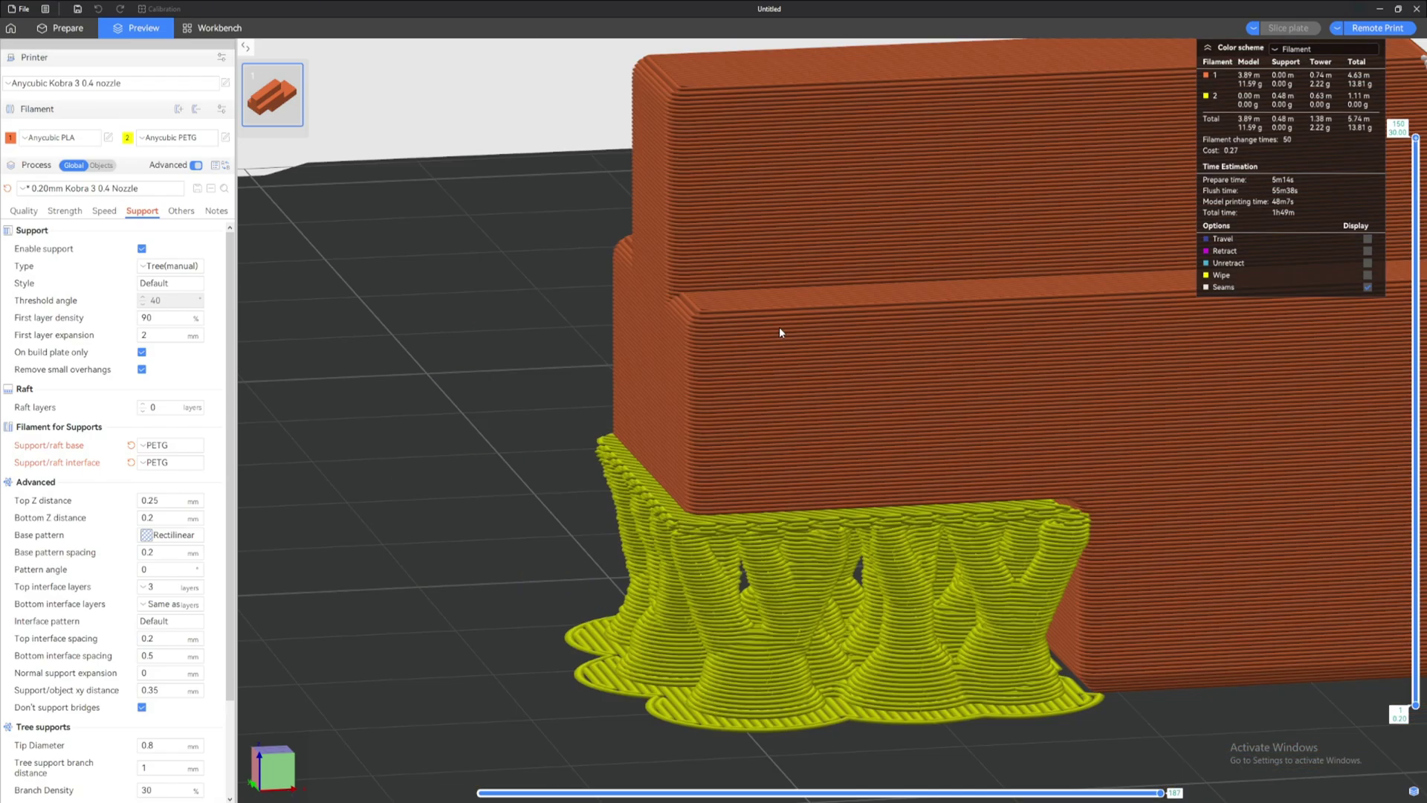
pyautogui.scroll(-5, 779, 332)
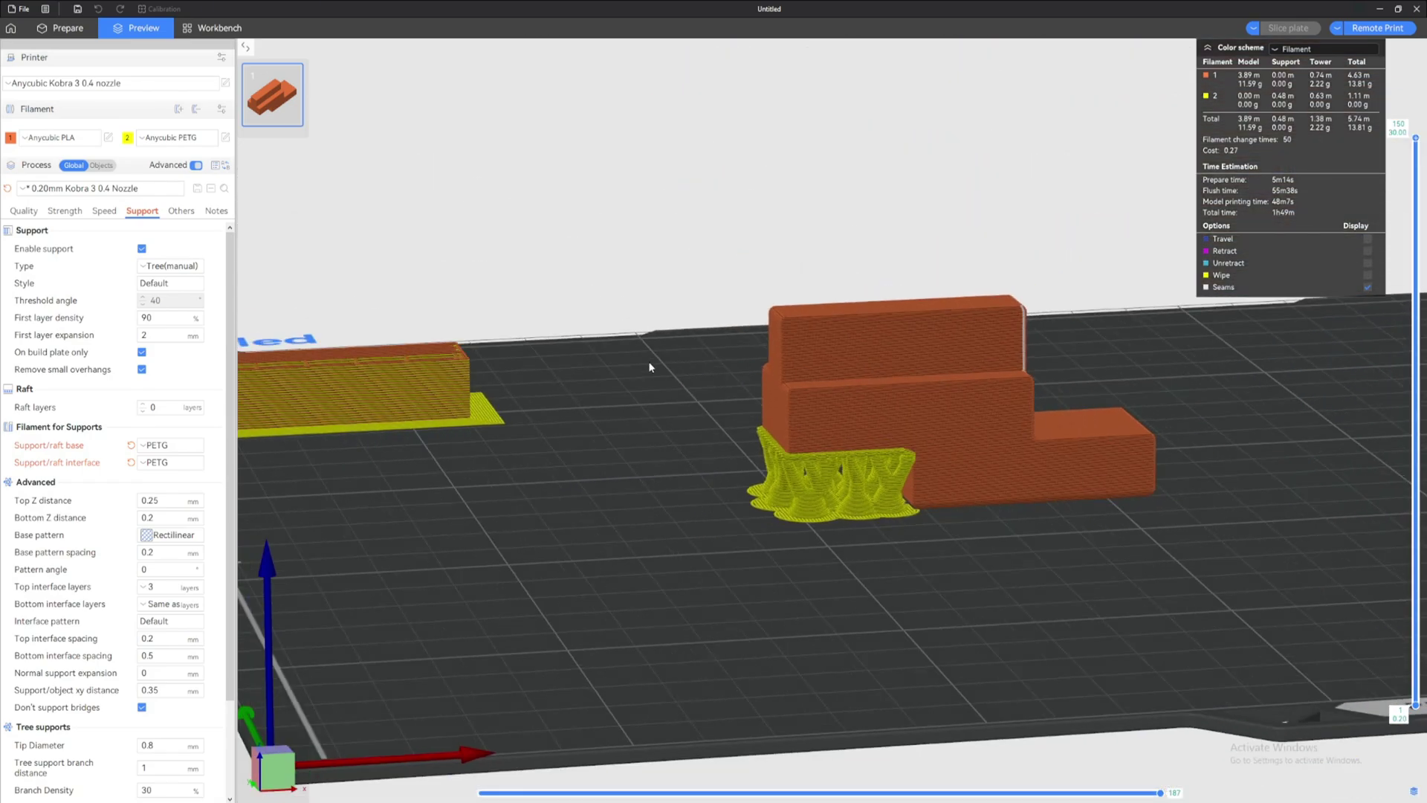
pyautogui.moveTo(650, 368); pyautogui.dragTo(967, 394, button='right')
pyautogui.scroll(6, 608, 370)
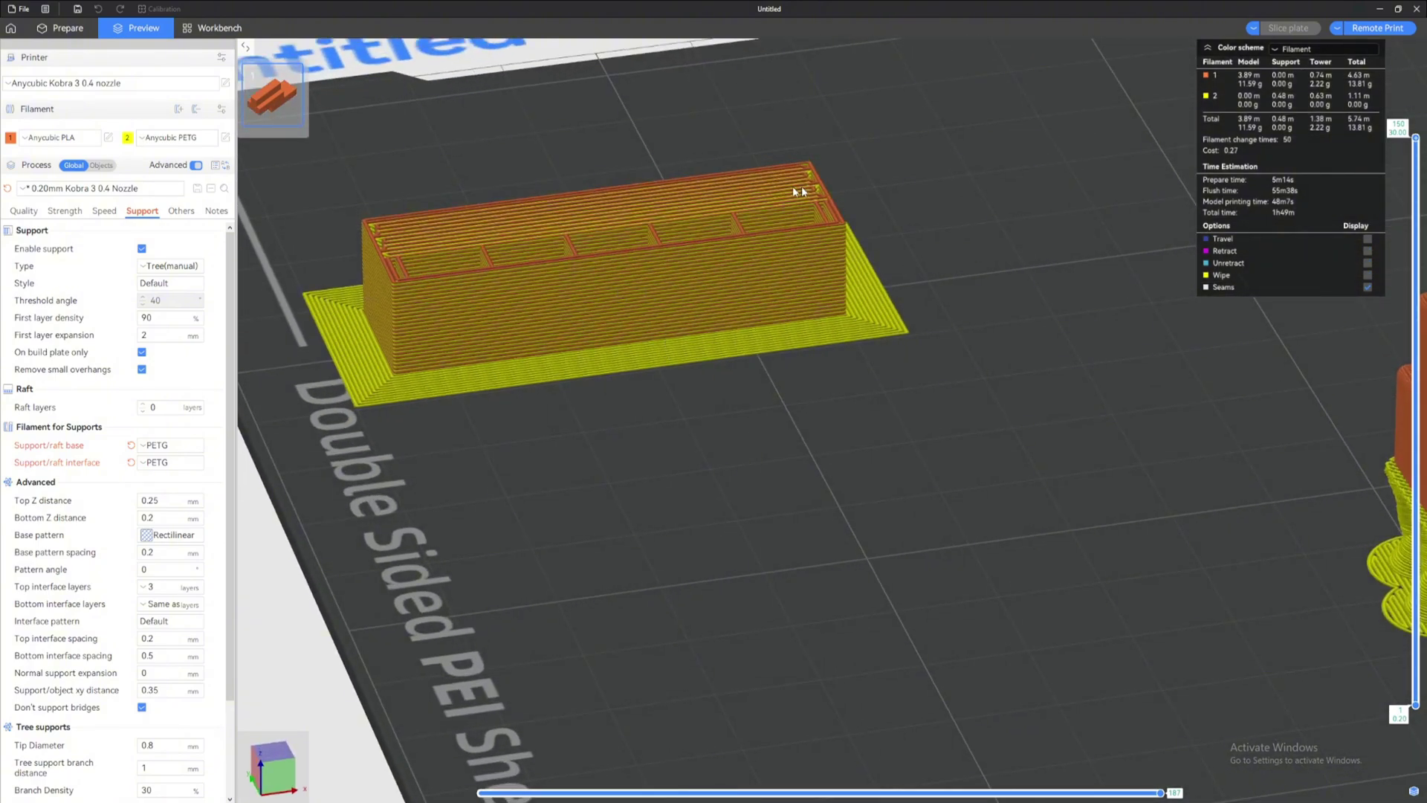
pyautogui.moveTo(717, 230); pyautogui.dragTo(567, 223, button='right')
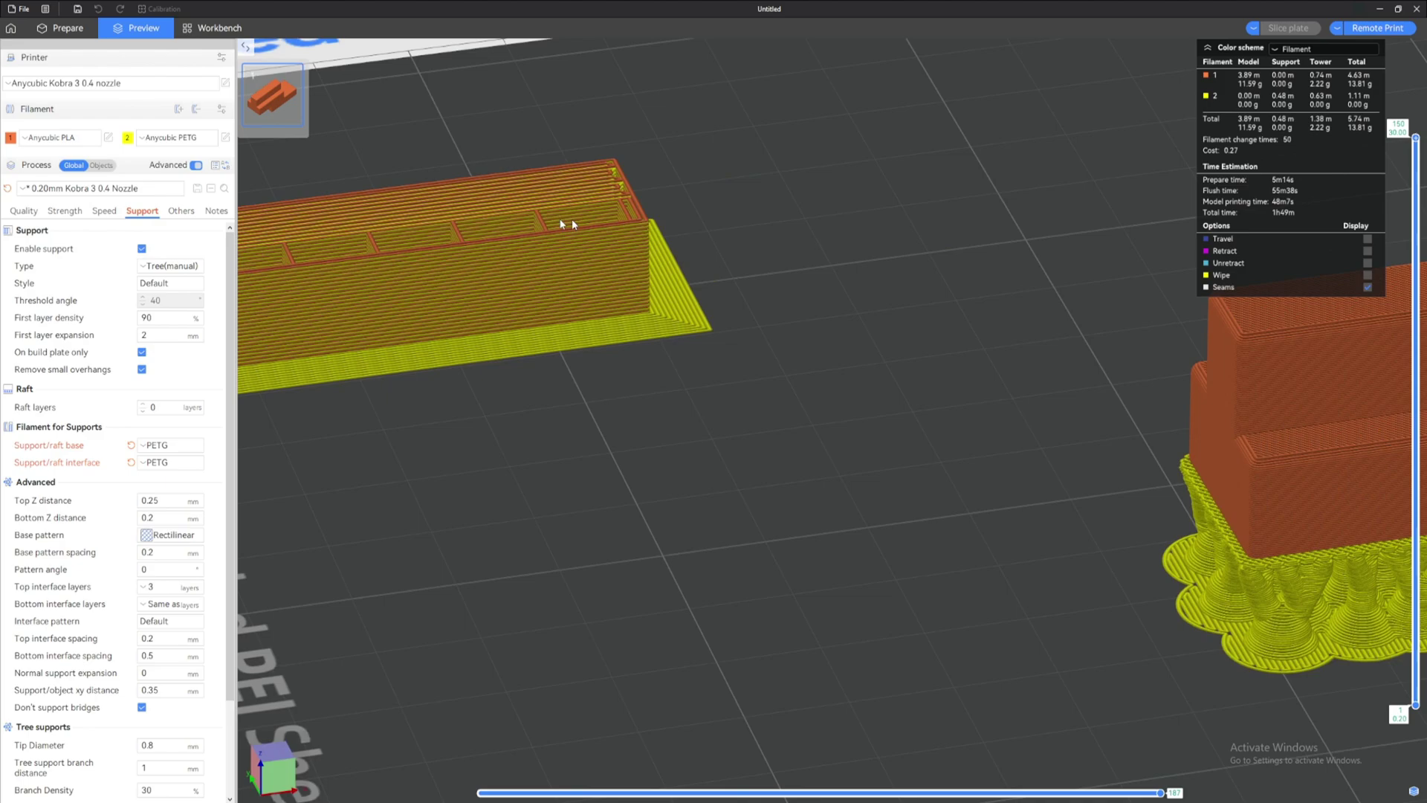
pyautogui.scroll(2, 1090, 370)
pyautogui.moveTo(1088, 364); pyautogui.dragTo(619, 363, button='right')
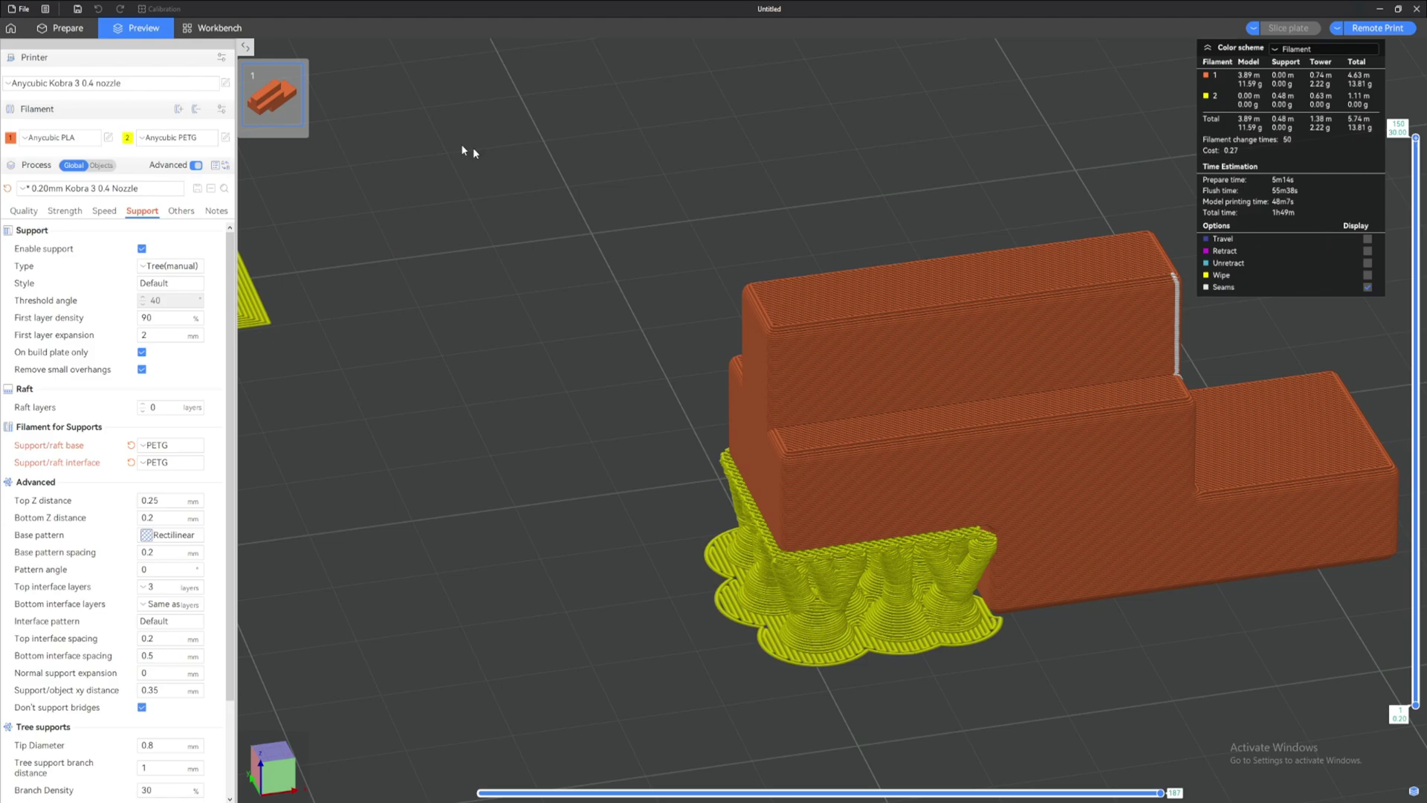
# Reset Support/raft base and interface filaments to Default and re-slice.
pyautogui.click(68, 28)
pyautogui.click(131, 445)
pyautogui.click(131, 462)
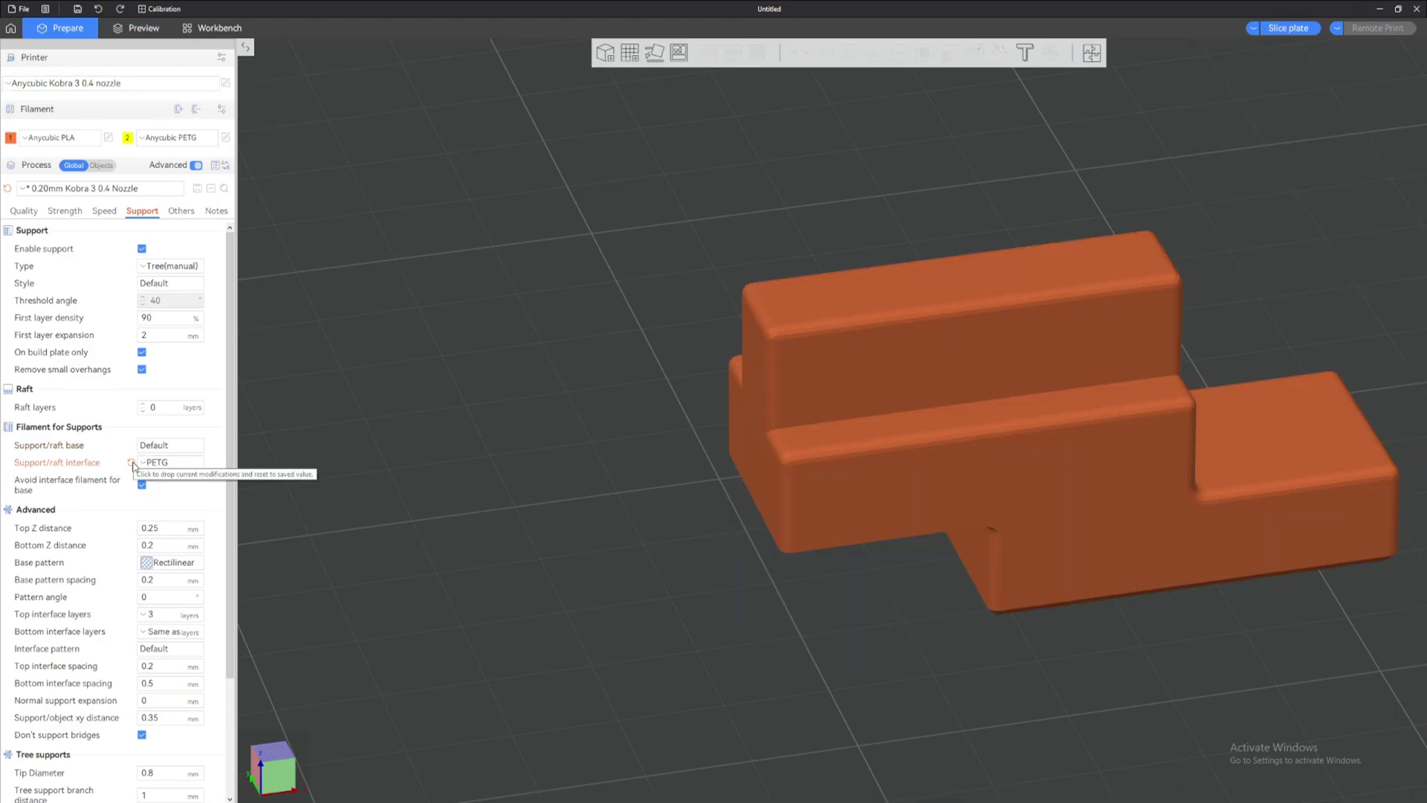
pyautogui.click(1292, 29)
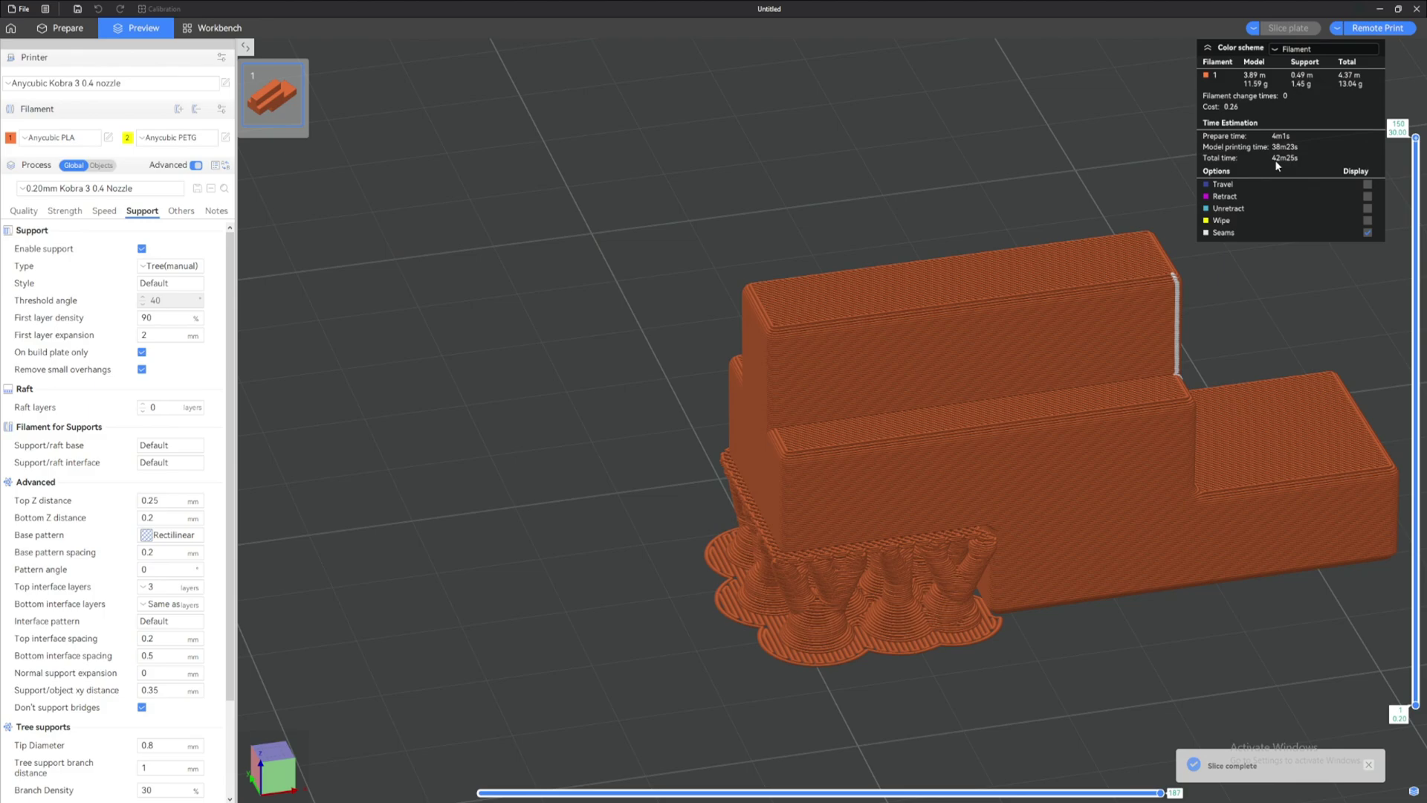
pyautogui.moveTo(1073, 238)
pyautogui.mouseDown()
pyautogui.moveTo(1071, 182)
pyautogui.moveTo(1064, 214)
pyautogui.mouseUp()
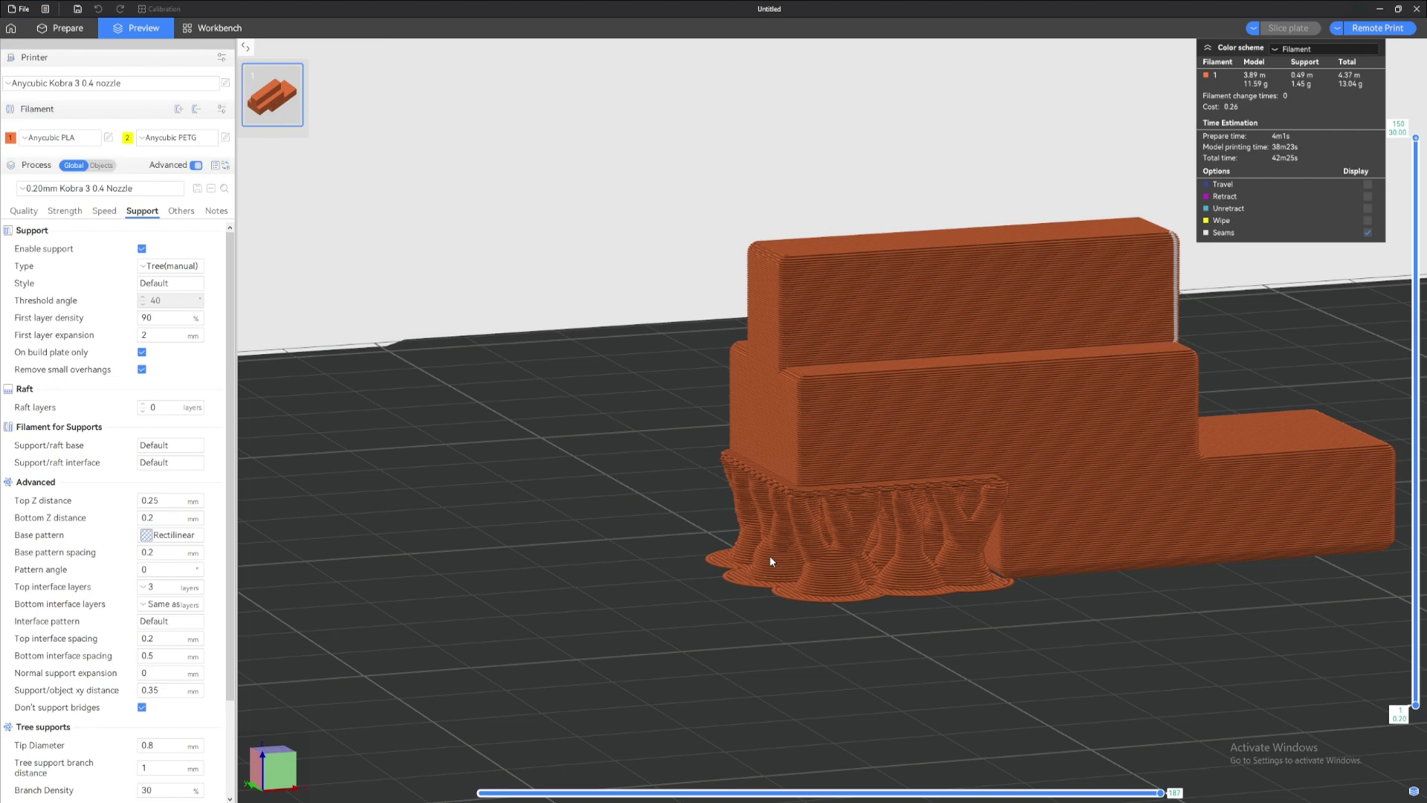
# Set Support/raft base to PLA and interface to PETG, then re-slice.
pyautogui.click(160, 446)
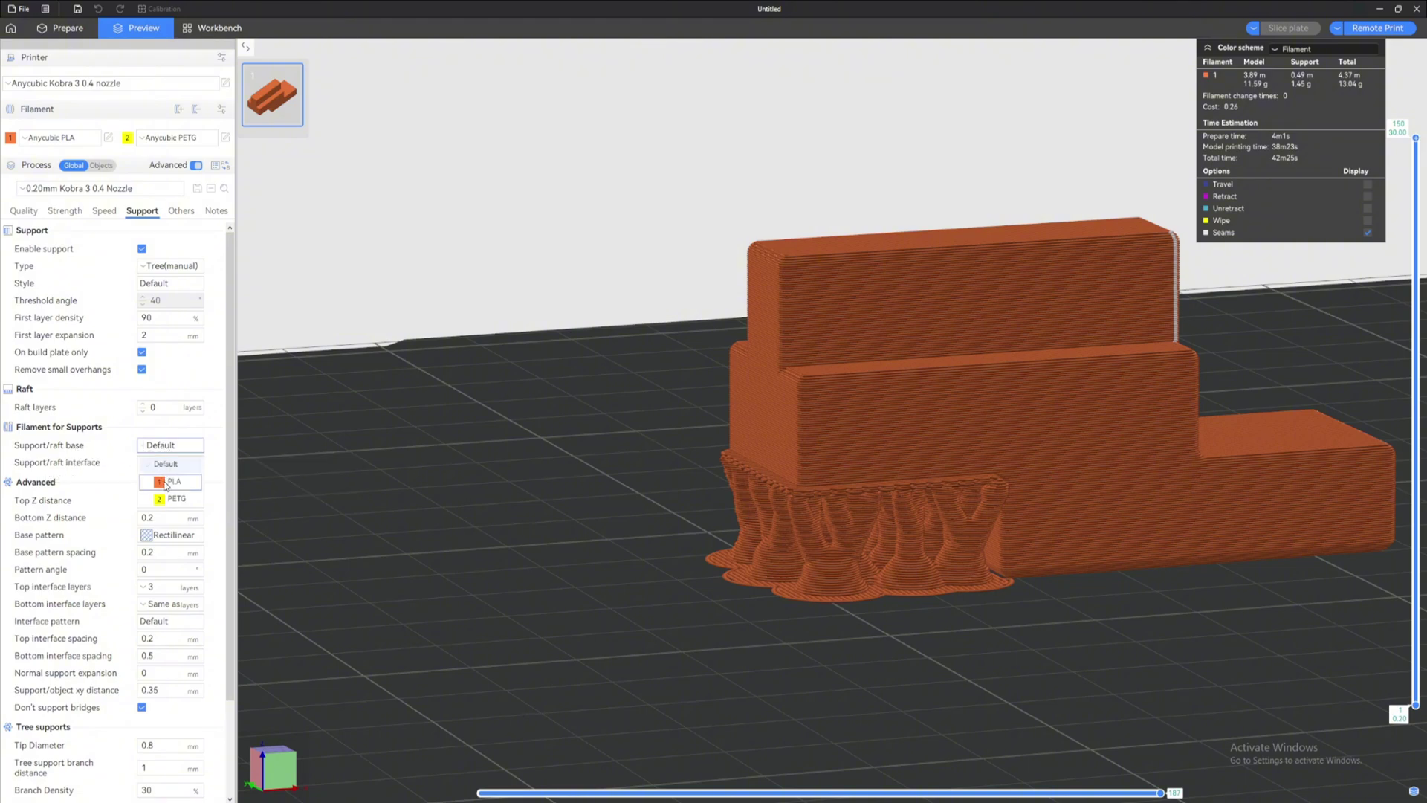
pyautogui.click(165, 482)
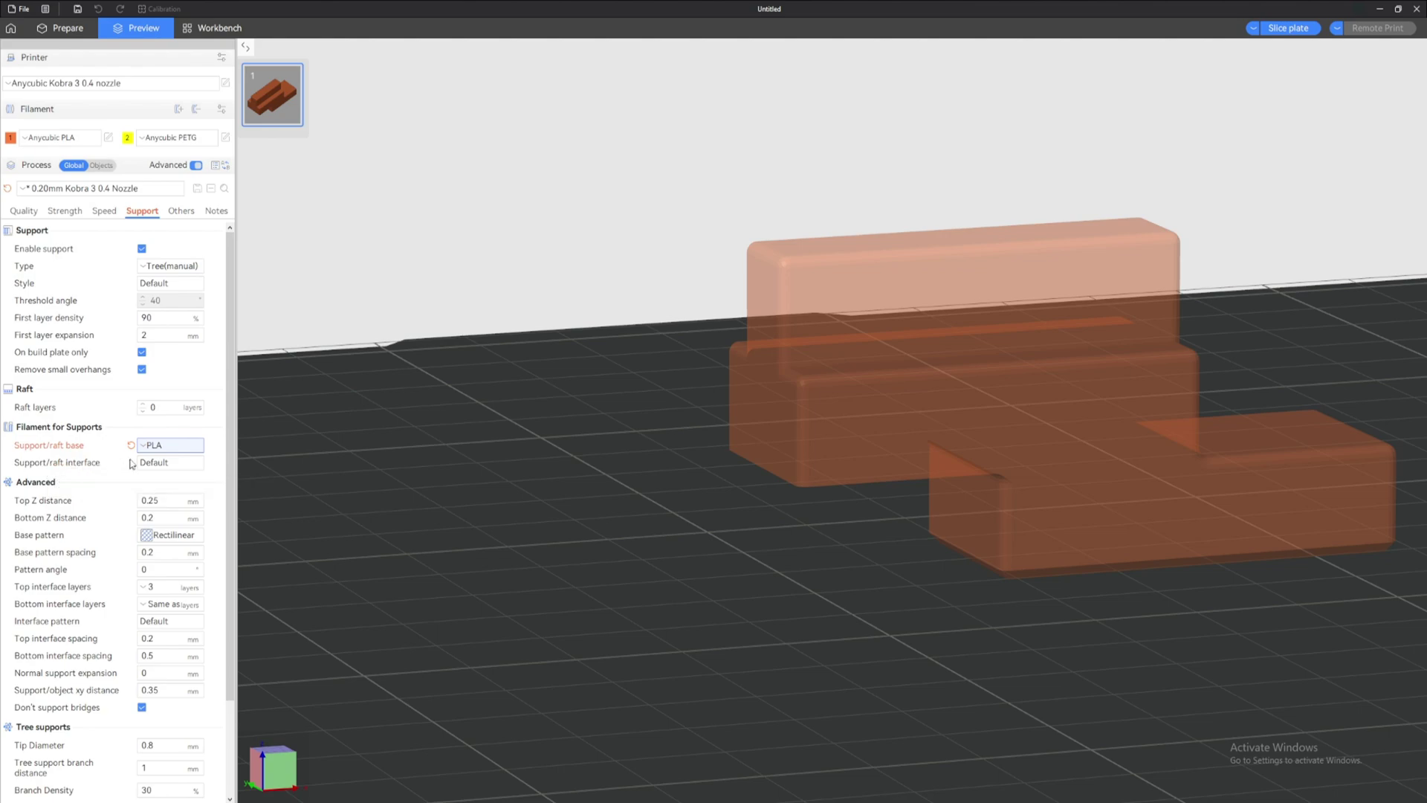
pyautogui.click(170, 462)
pyautogui.click(182, 519)
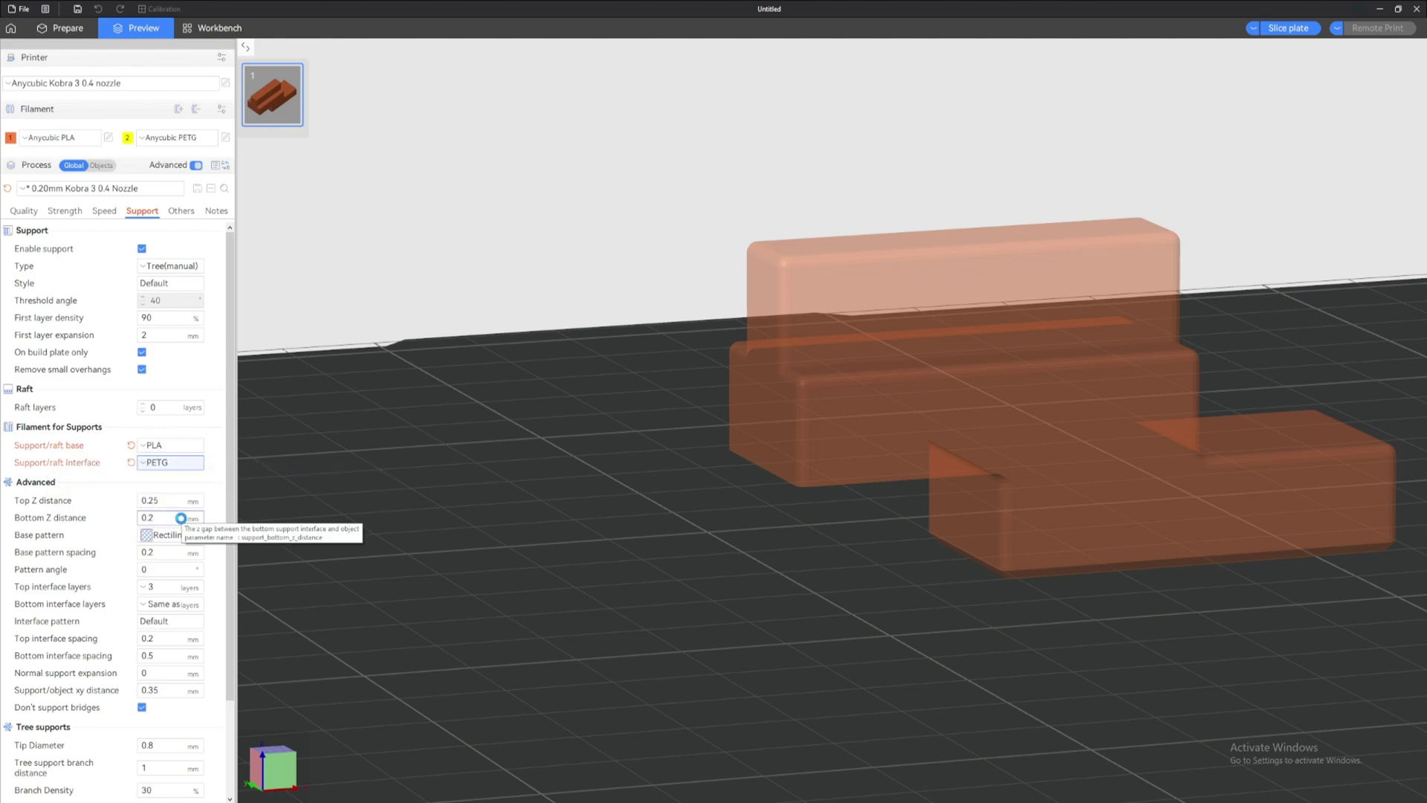
pyautogui.click(1288, 29)
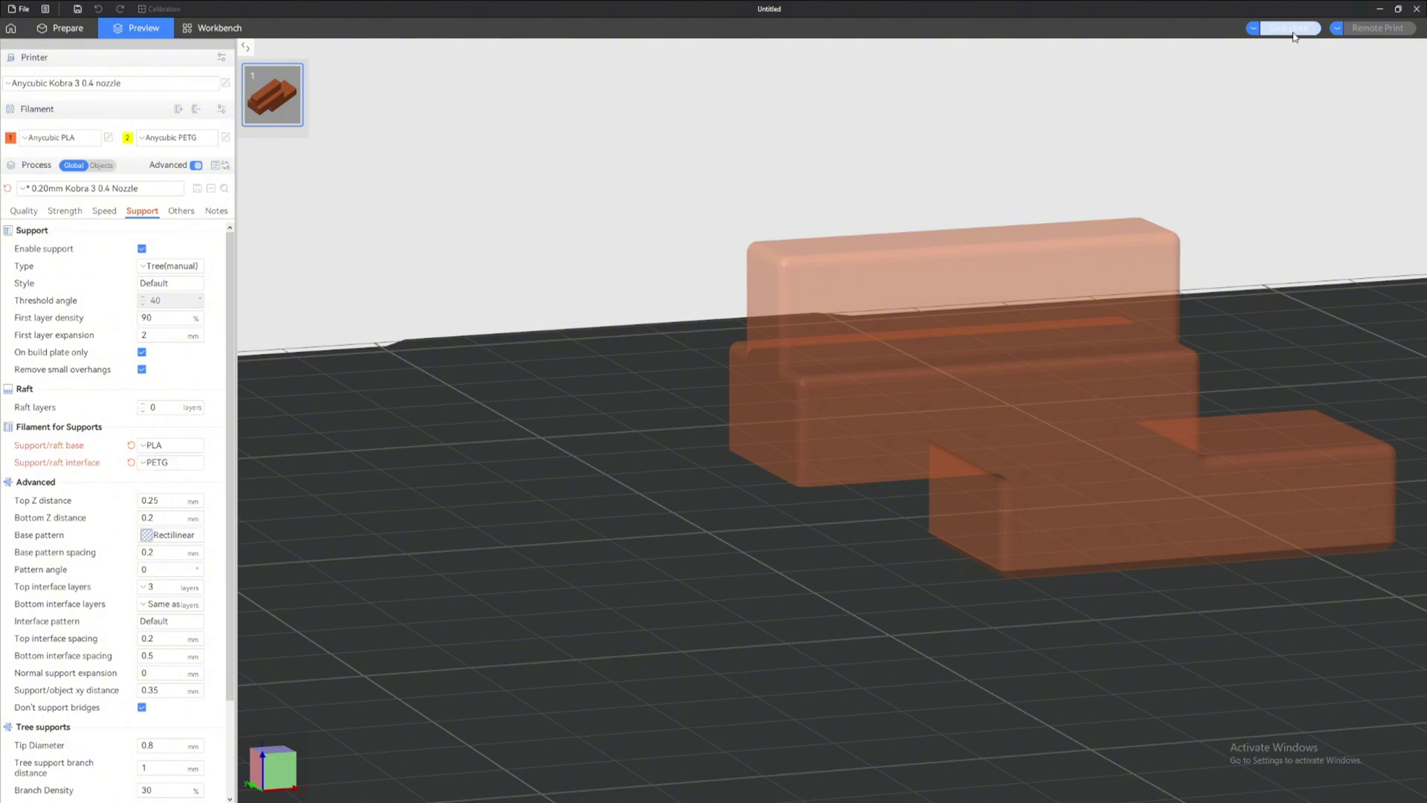
pyautogui.scroll(5, 835, 386)
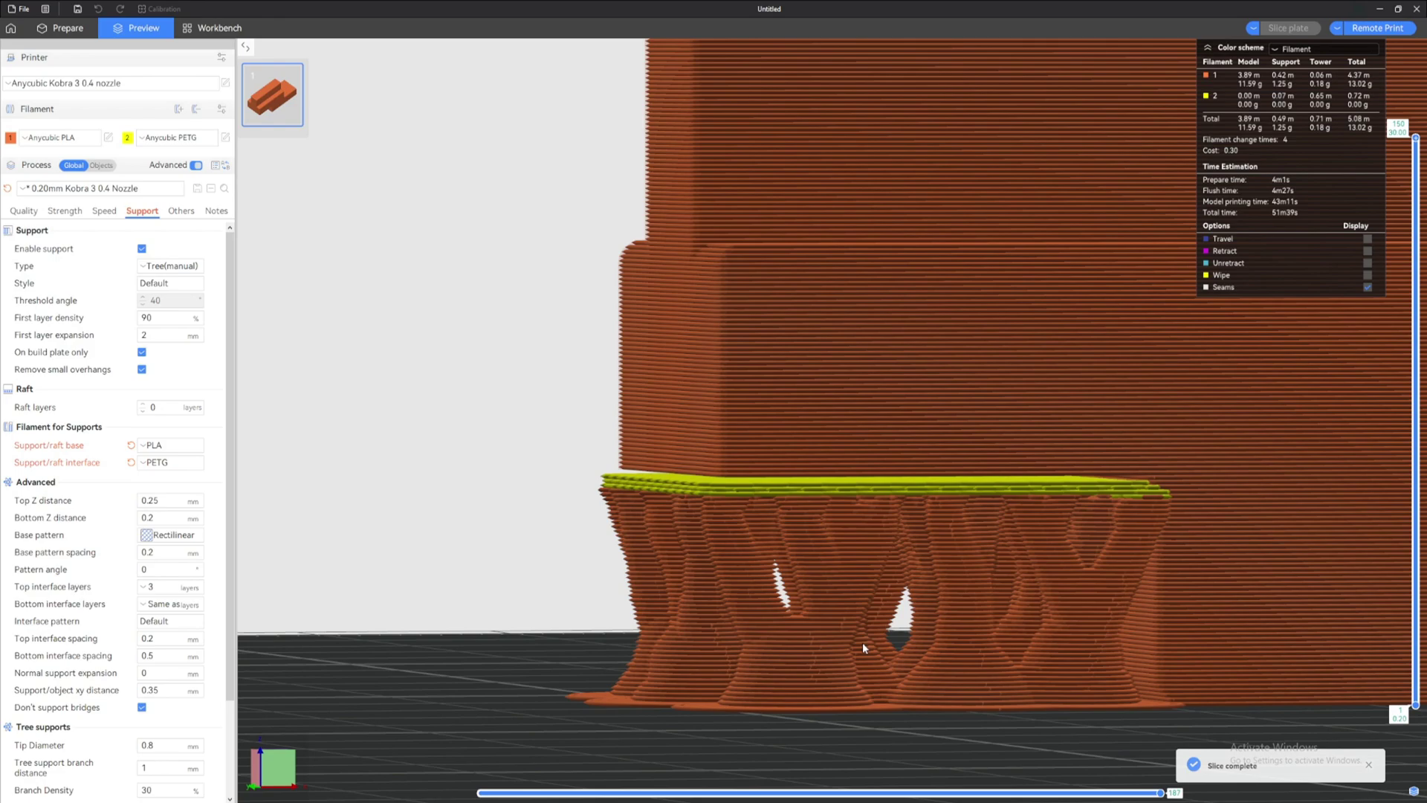
# Orbit, zoom and pan the preview to examine the tree supports and yellow PETG interface.
pyautogui.moveTo(907, 591); pyautogui.dragTo(753, 520)
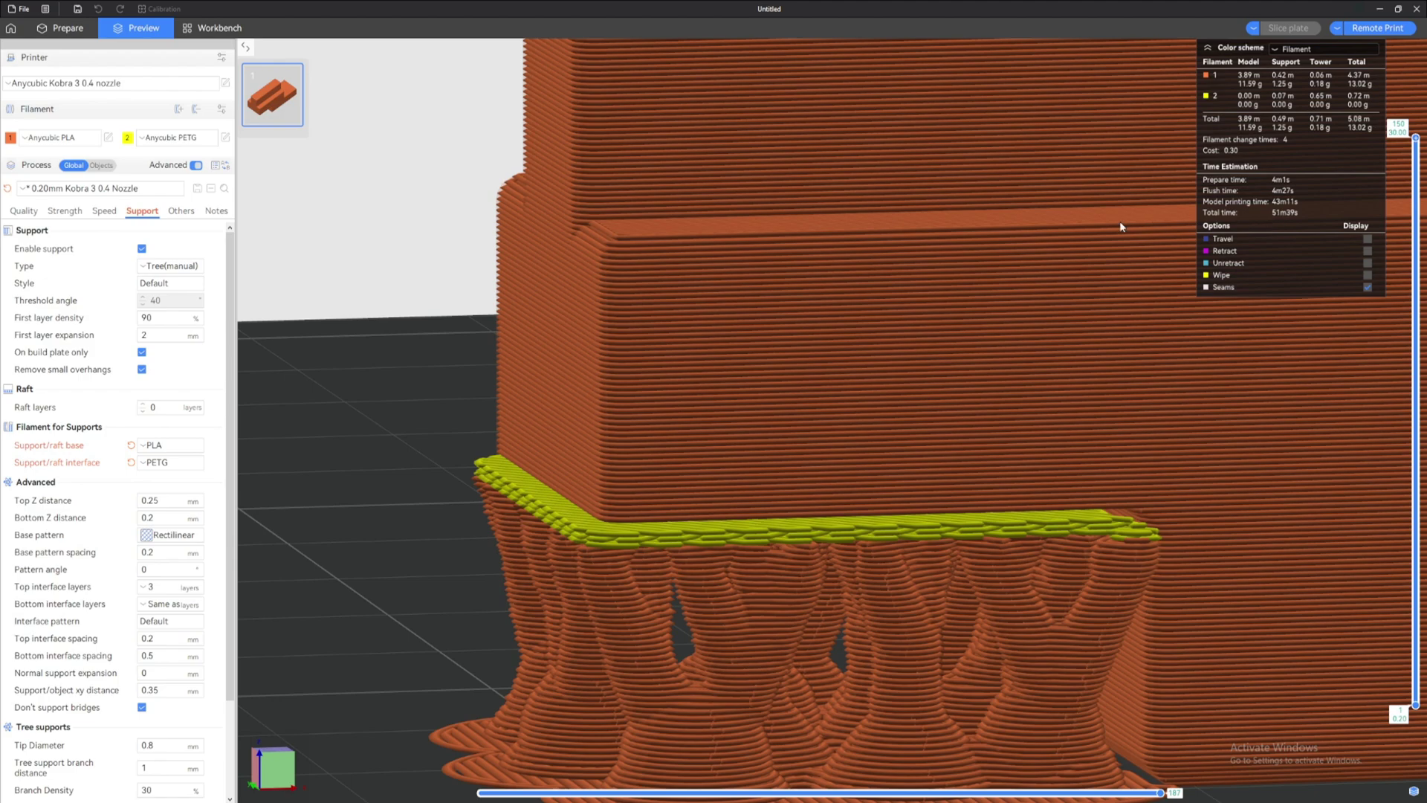
pyautogui.scroll(-3, 1120, 221)
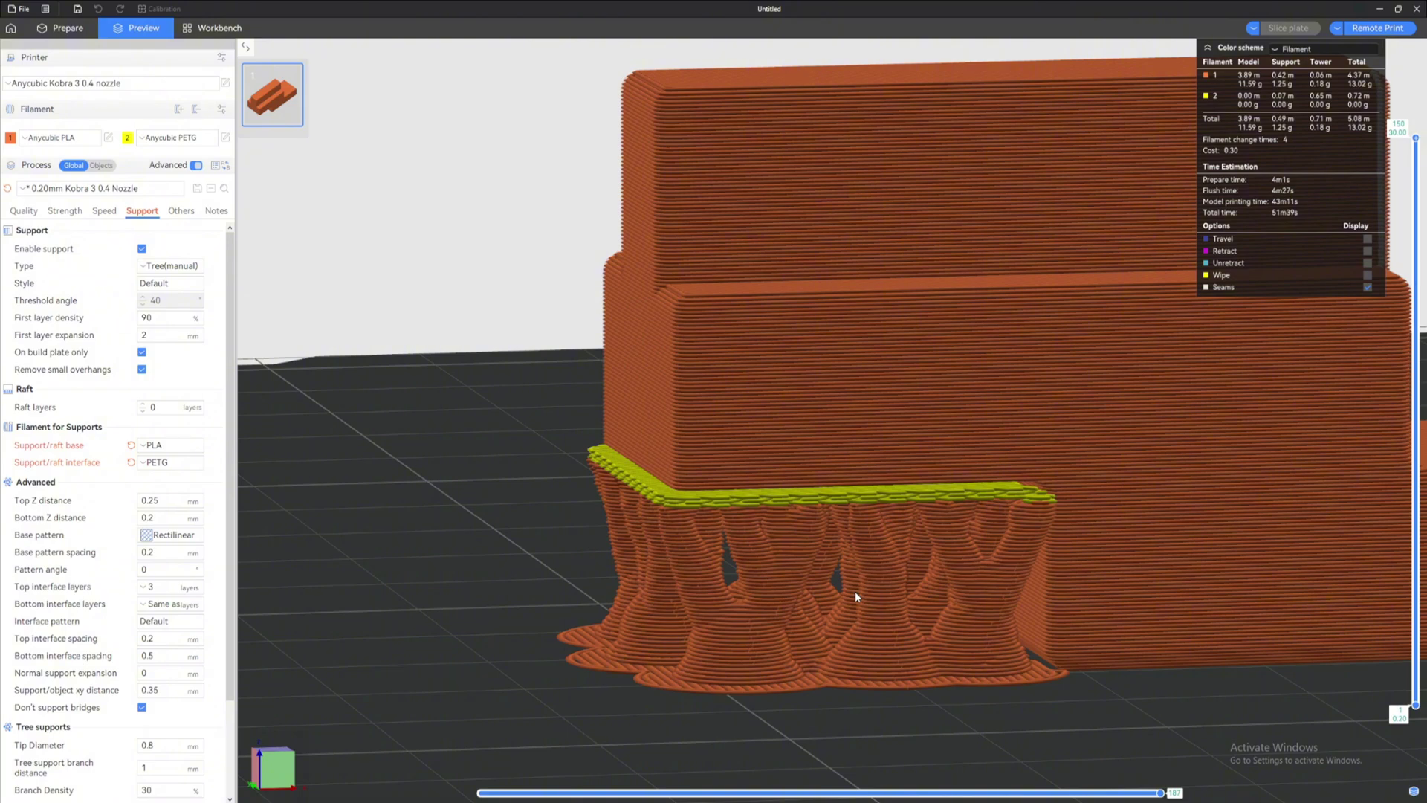
pyautogui.scroll(3, 855, 591)
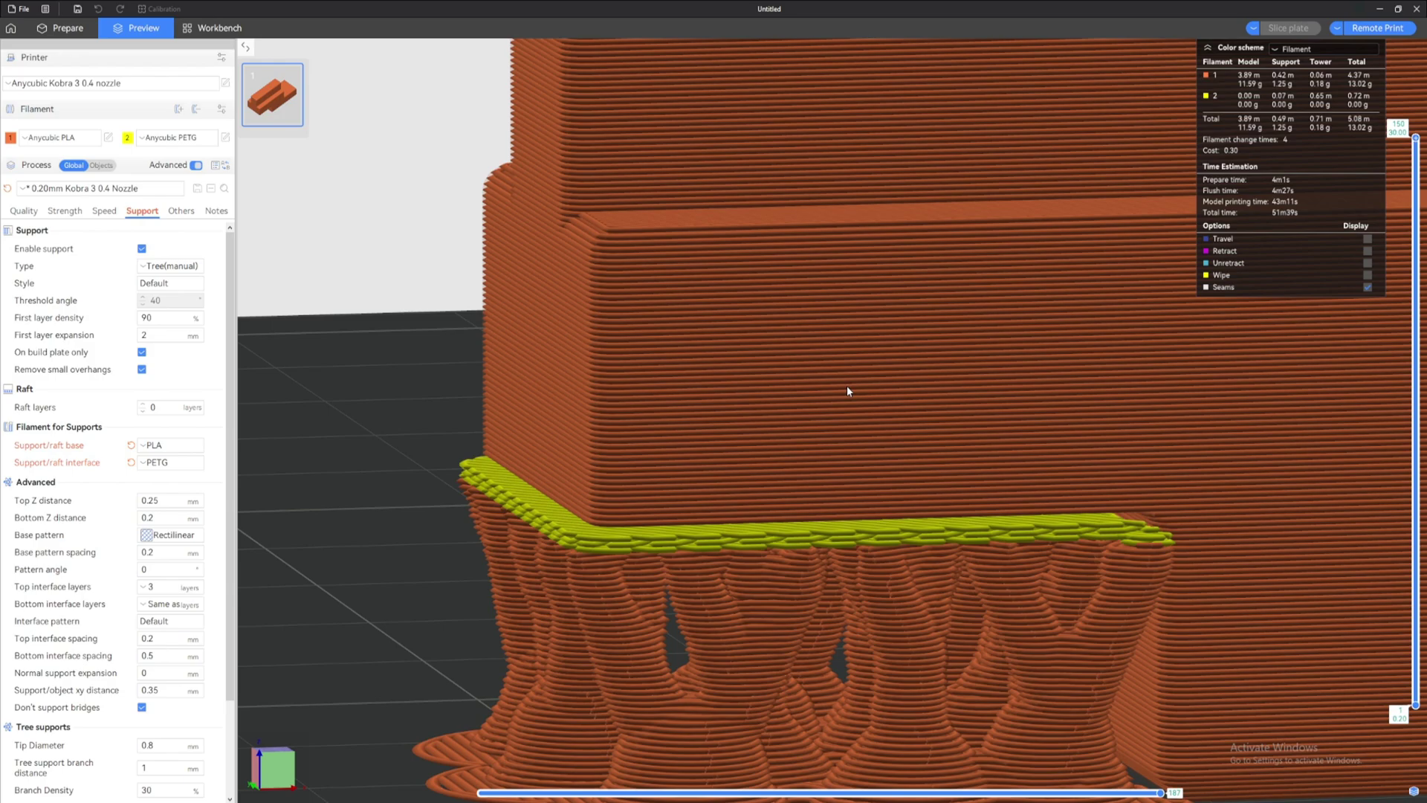
pyautogui.scroll(2, 846, 385)
pyautogui.scroll(-2, 716, 523)
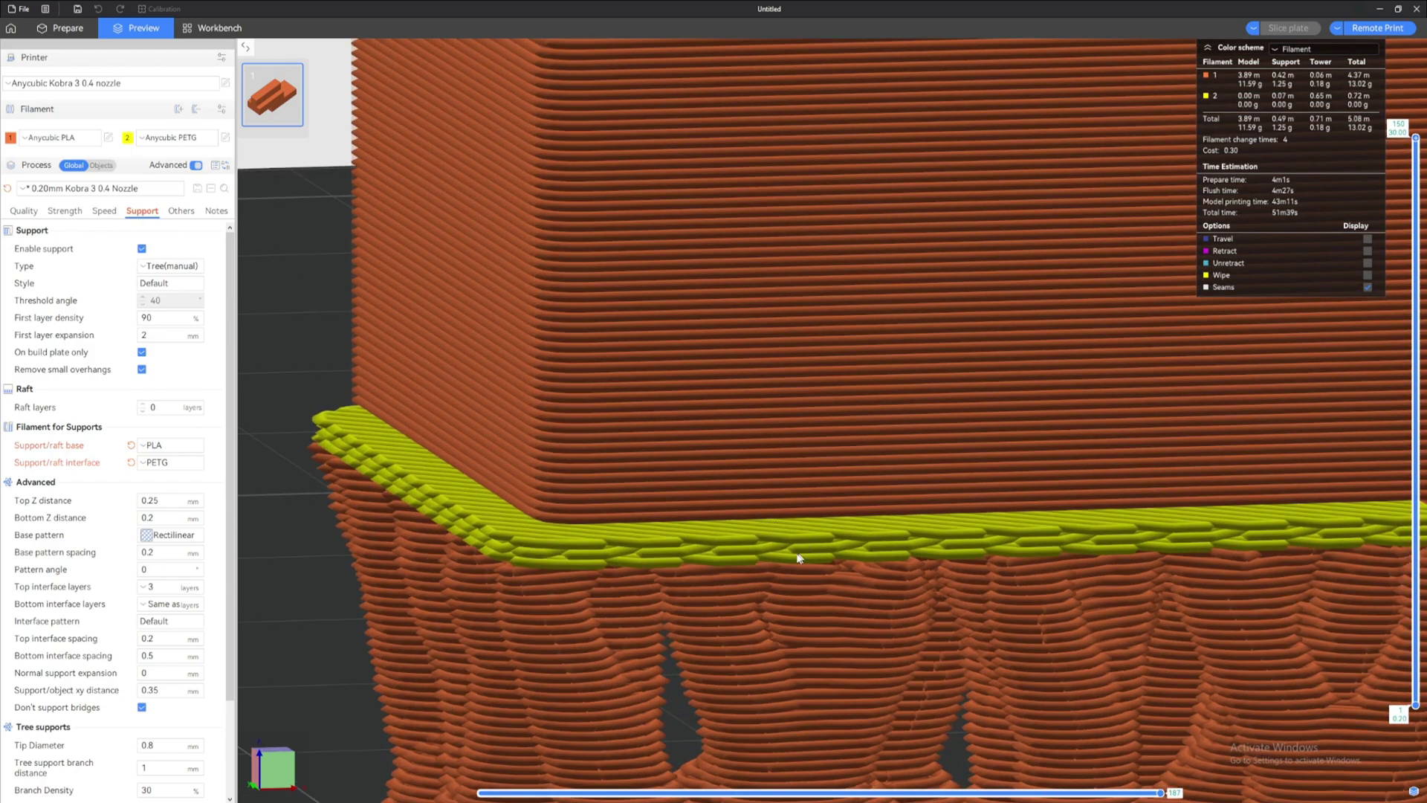
pyautogui.scroll(2, 796, 541)
pyautogui.scroll(-3, 799, 539)
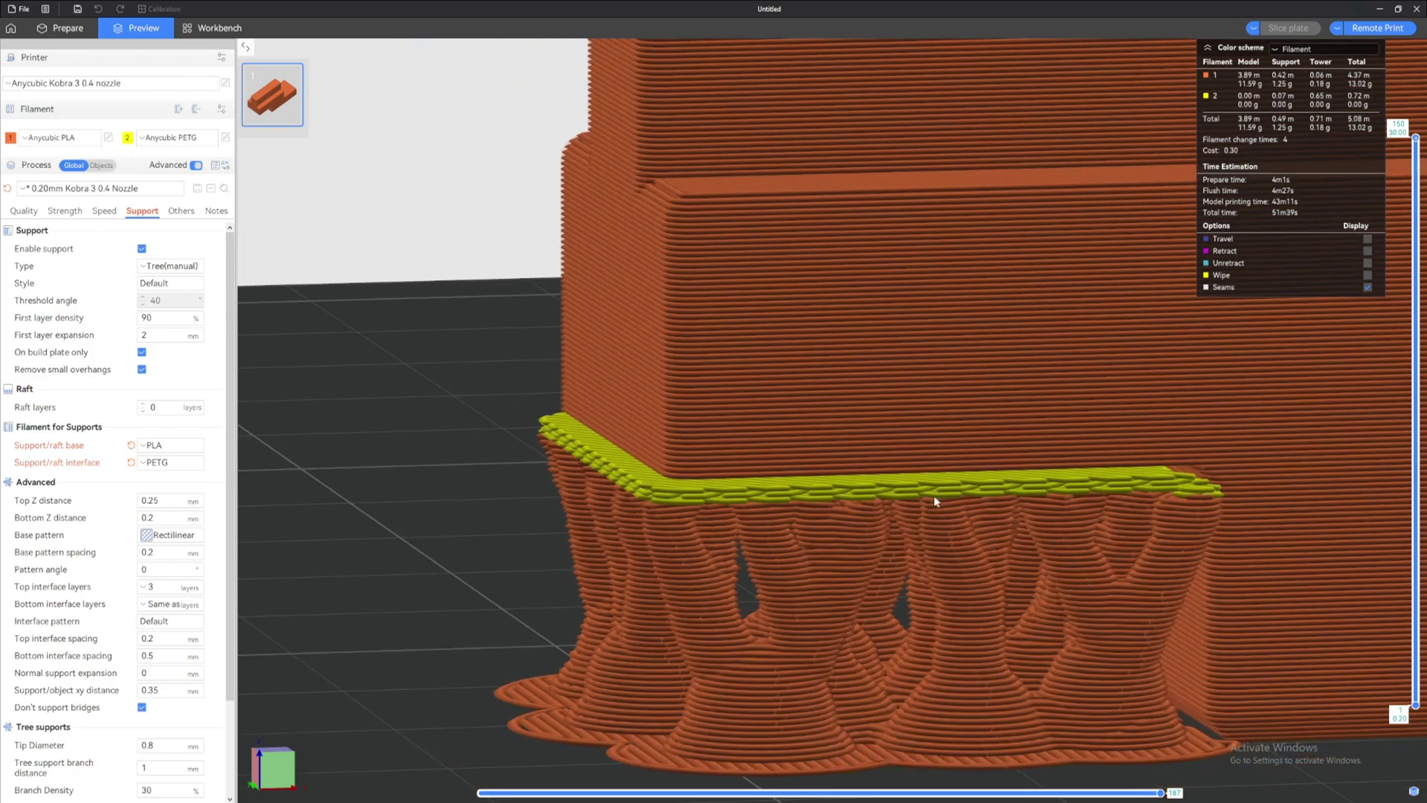
pyautogui.scroll(-2, 936, 493)
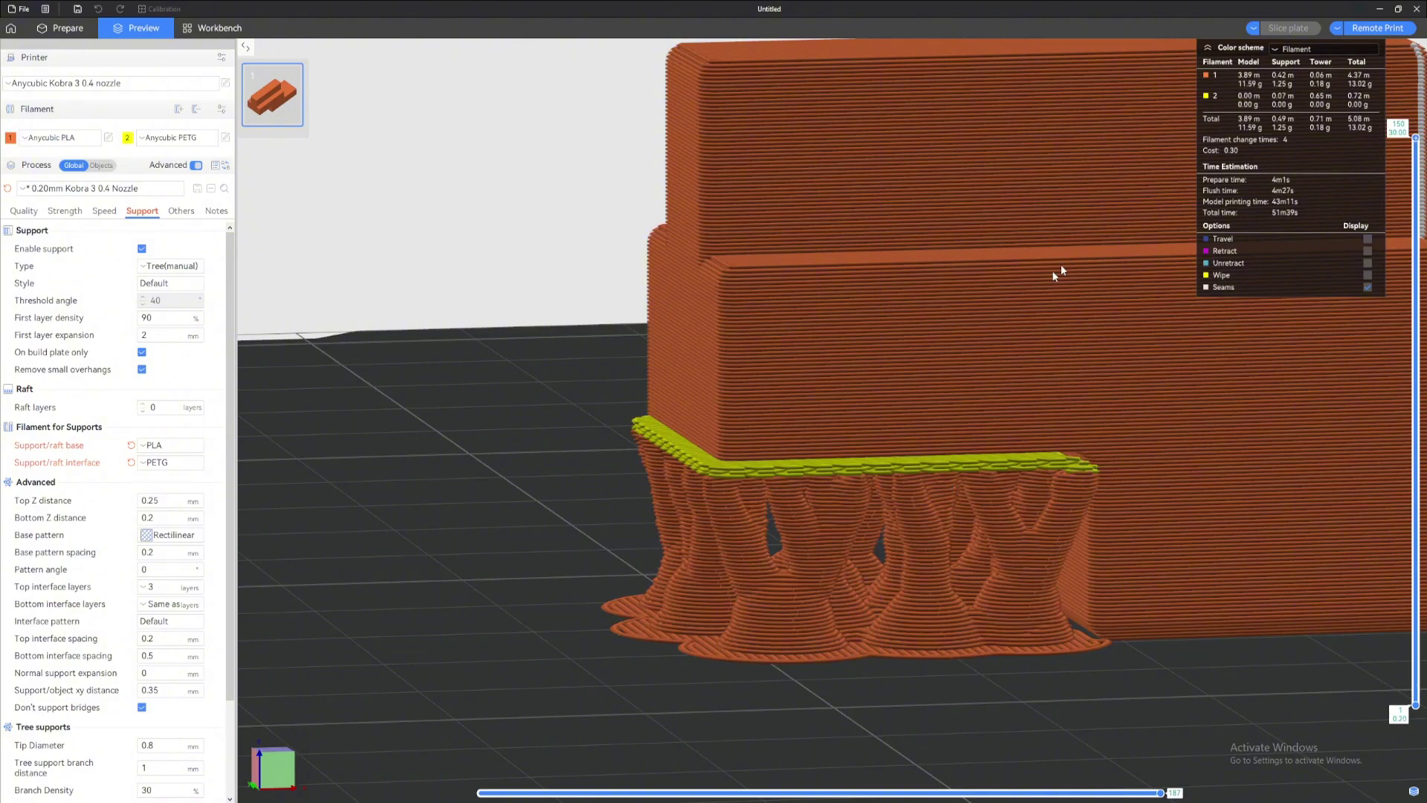
pyautogui.scroll(-5, 811, 544)
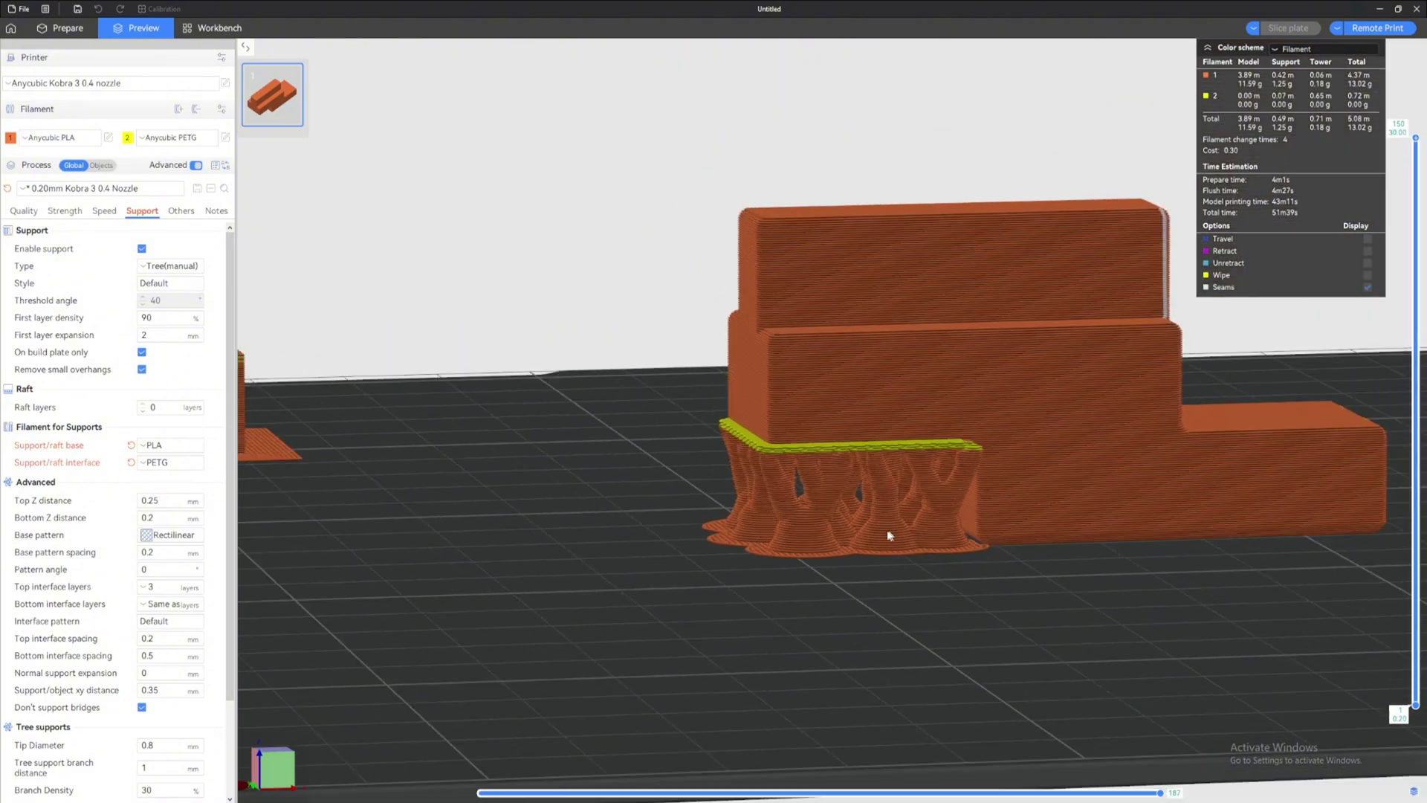
pyautogui.scroll(-2, 605, 405)
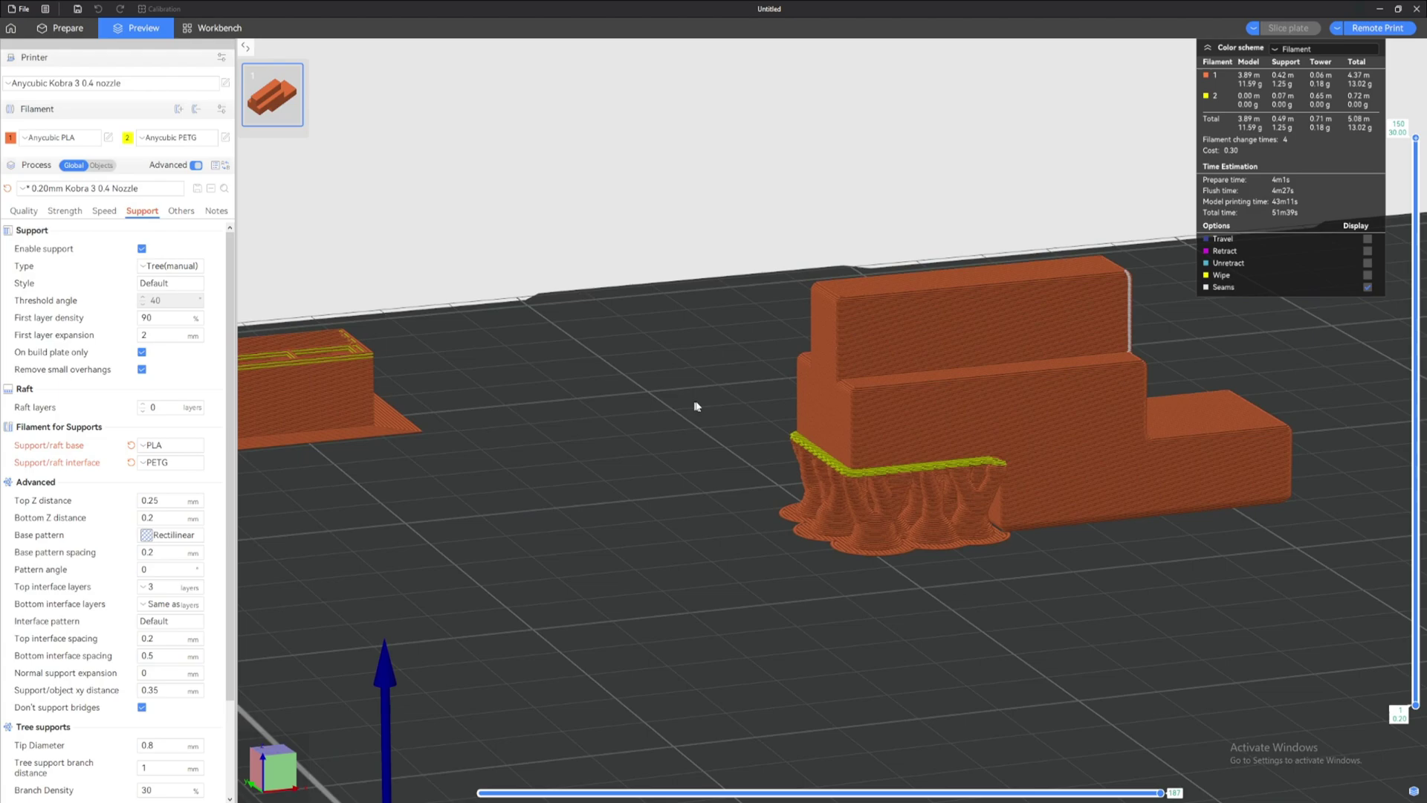
pyautogui.scroll(6, 637, 391)
pyautogui.scroll(3, 793, 408)
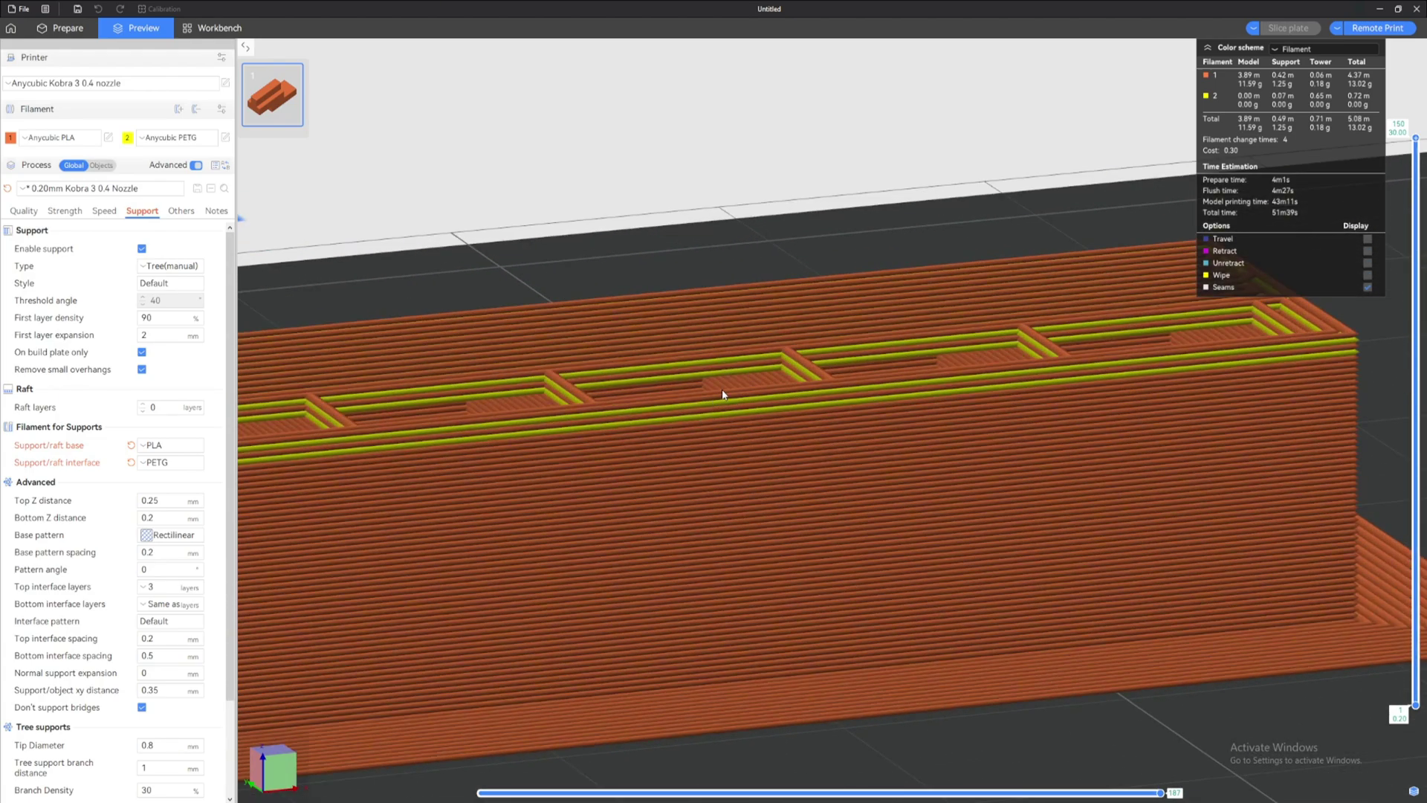
pyautogui.scroll(-10, 721, 388)
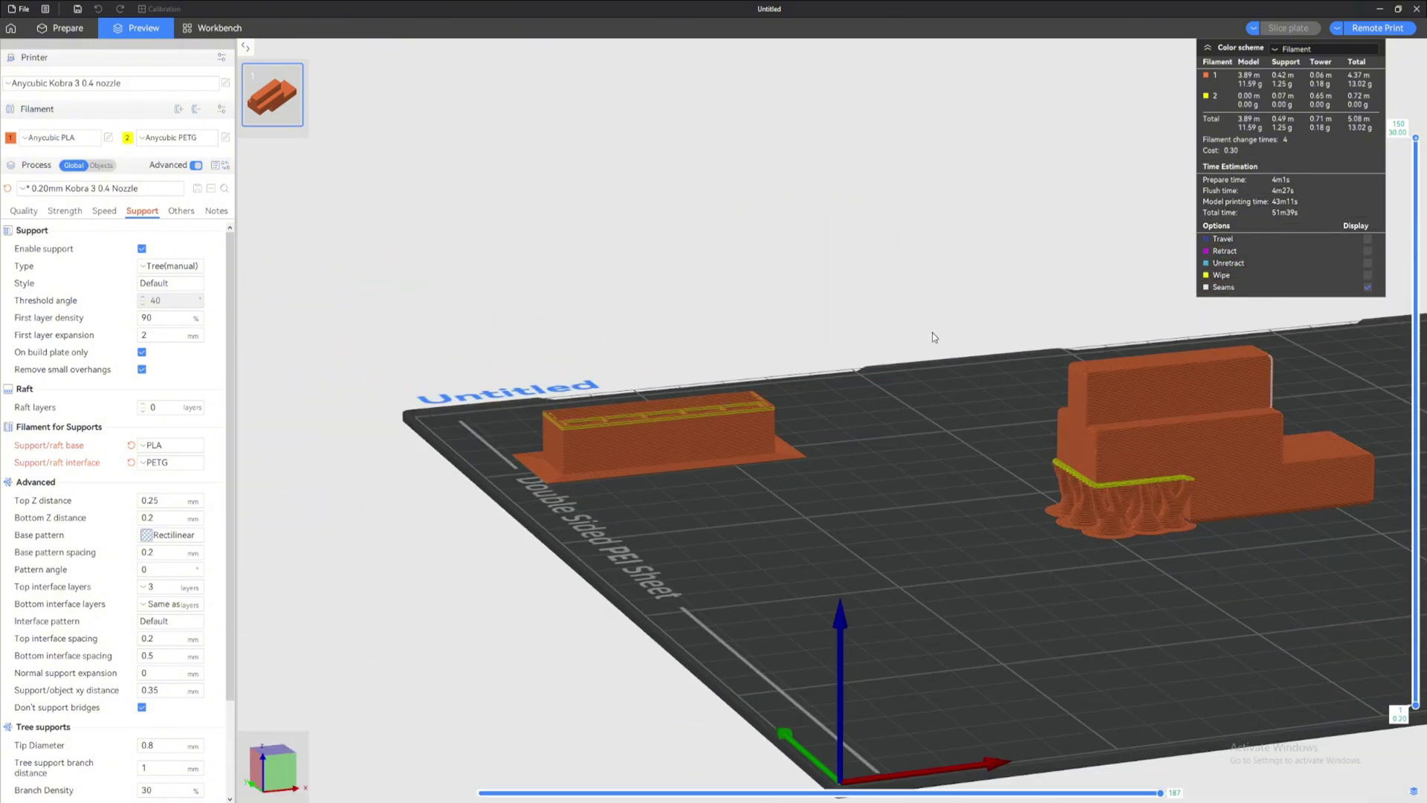
pyautogui.moveTo(933, 332); pyautogui.dragTo(684, 316, button='middle')
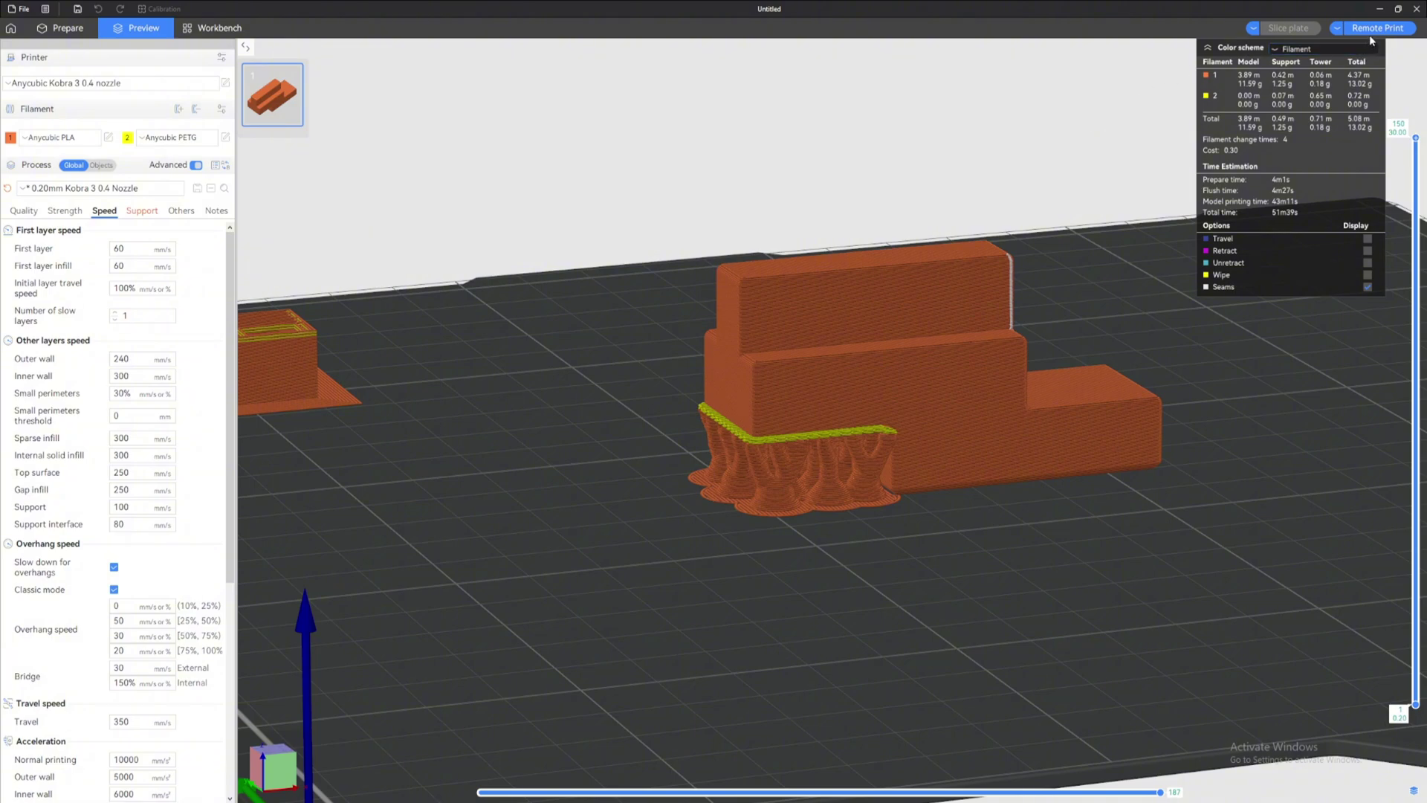
# Open the Start Print dialog via Remote Print for the sliced plate.
pyautogui.click(1378, 27)
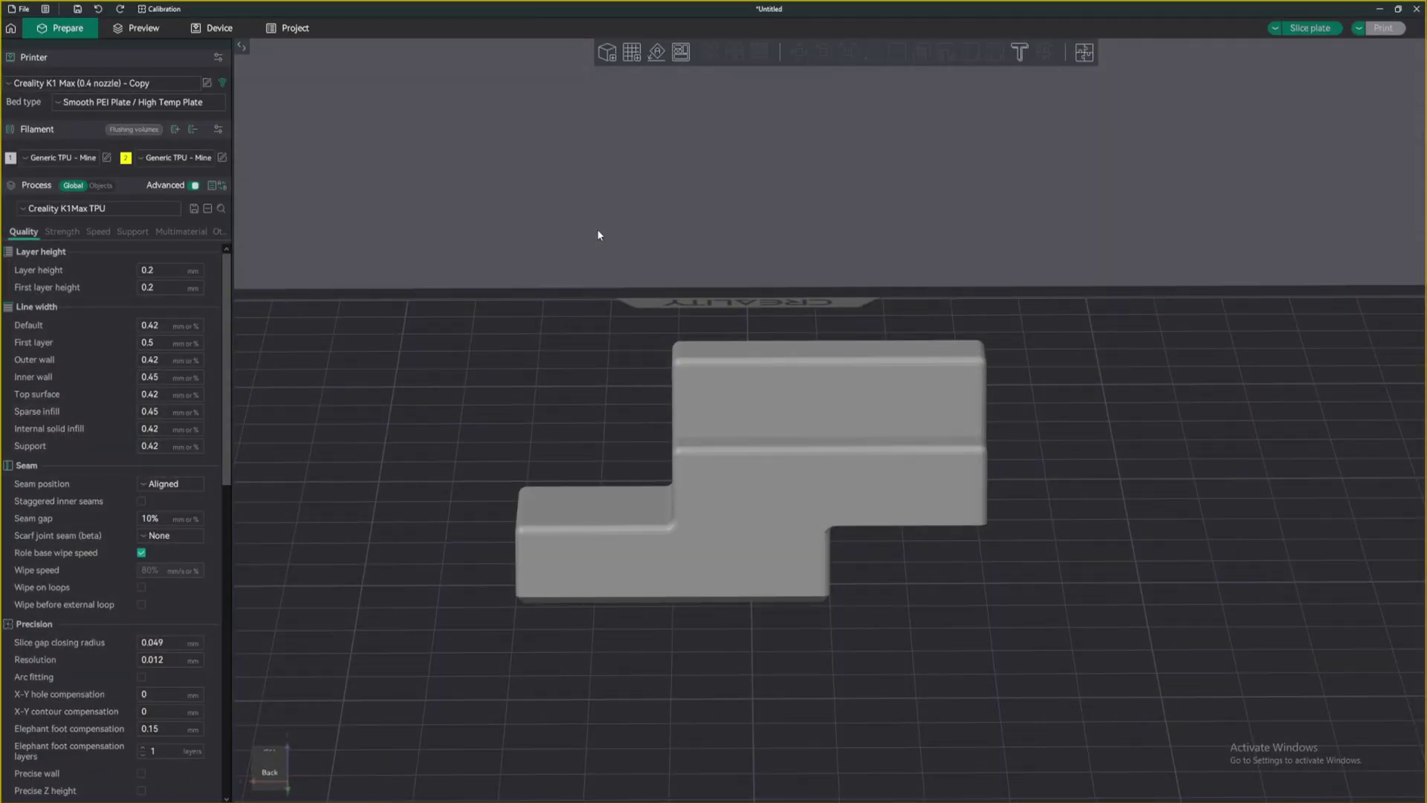
# Check the stepped model's painted support area with overhangs highlighted at 45°.
pyautogui.press('5')
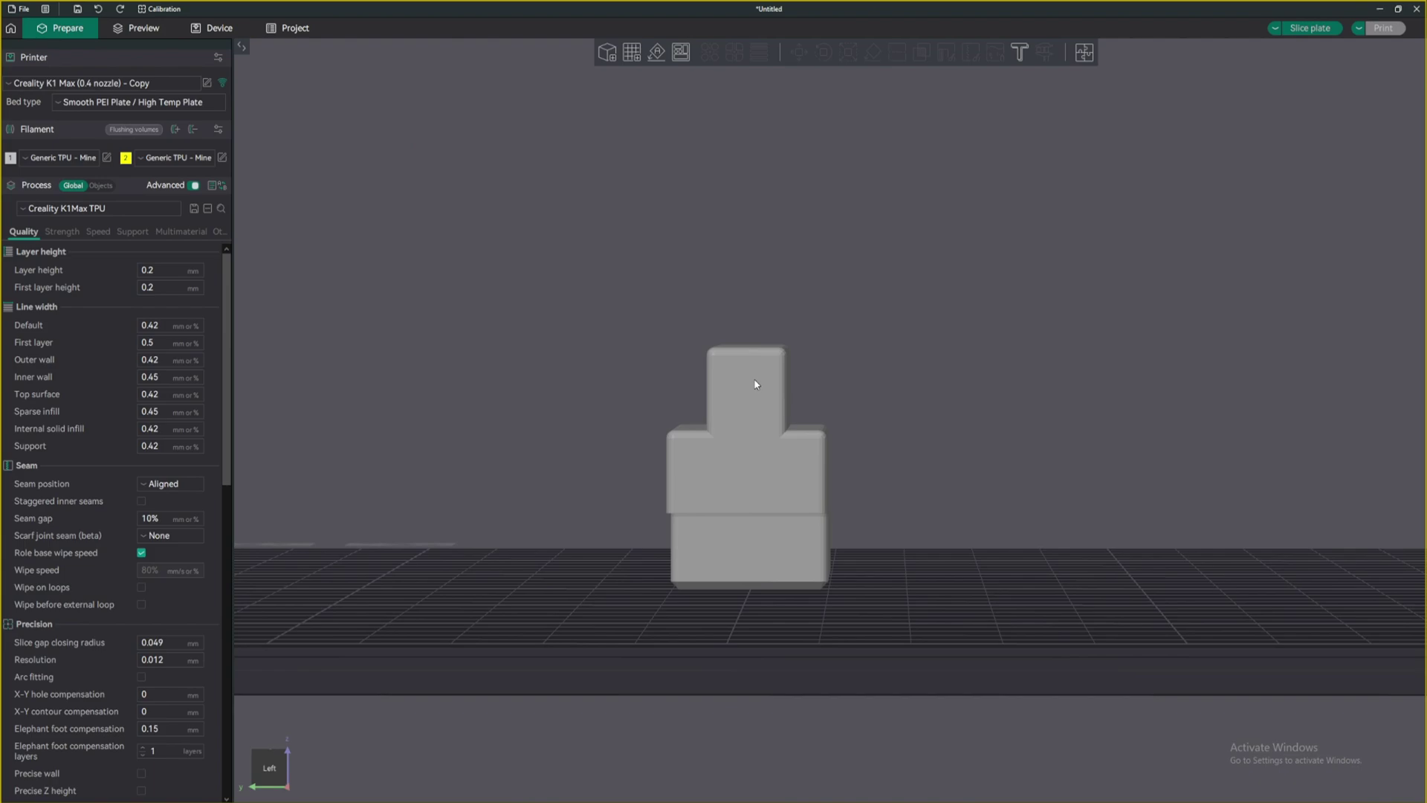
pyautogui.click(755, 383)
pyautogui.press('0')
pyautogui.click(945, 52)
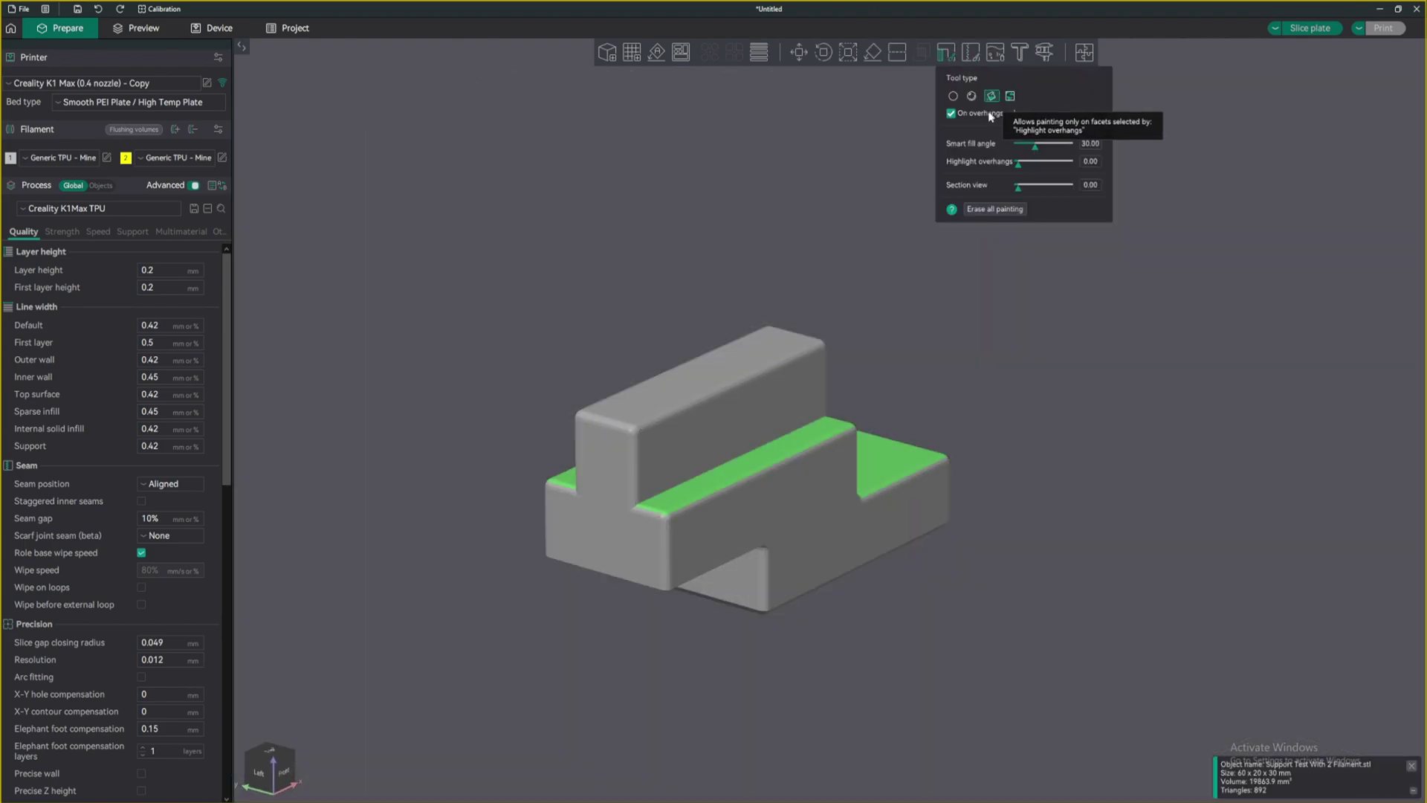
pyautogui.click(1094, 162)
pyautogui.press('BackSpace')
pyautogui.press('BackSpace')
pyautogui.press('BackSpace')
pyautogui.press('BackSpace')
pyautogui.write('45')
pyautogui.press('Return')
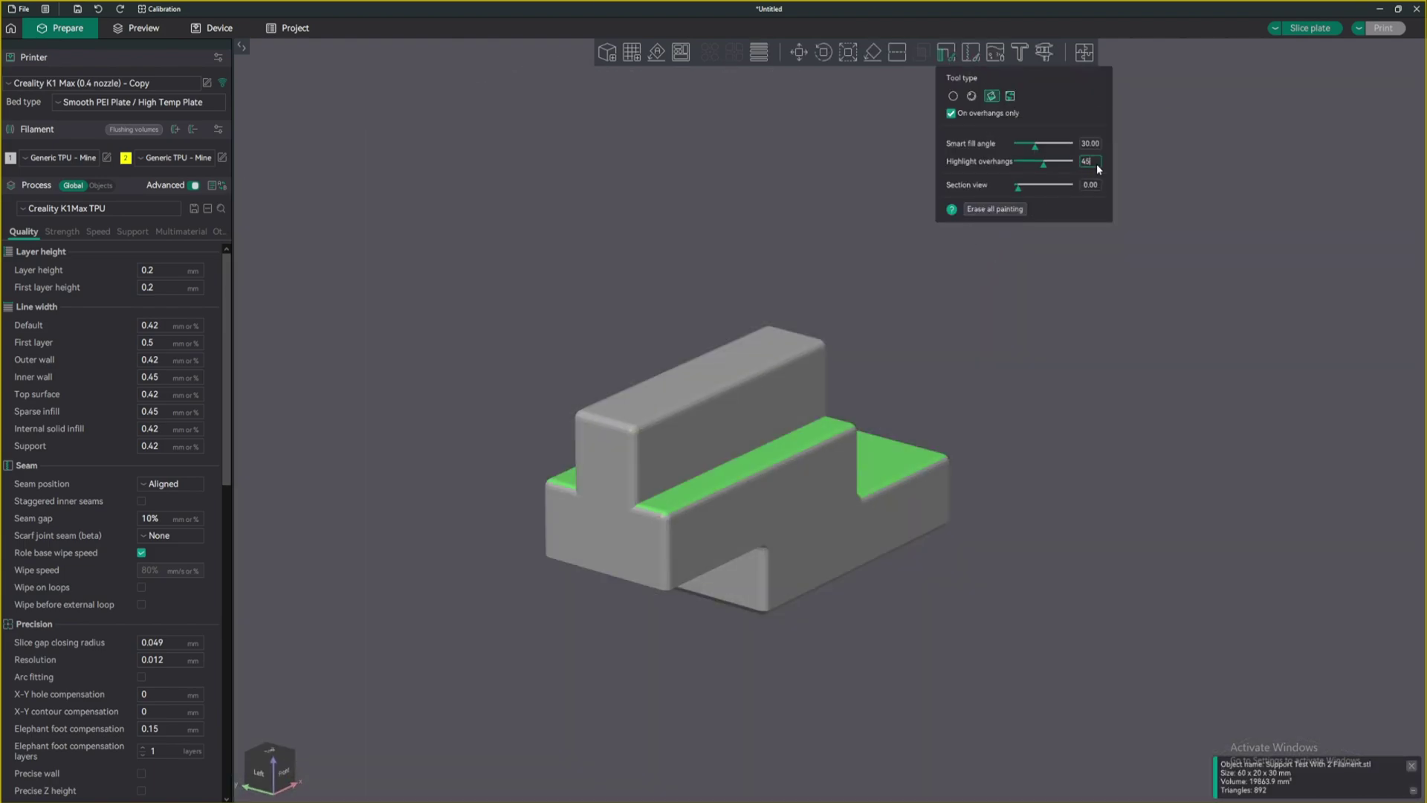
pyautogui.moveTo(743, 654); pyautogui.dragTo(652, 413)
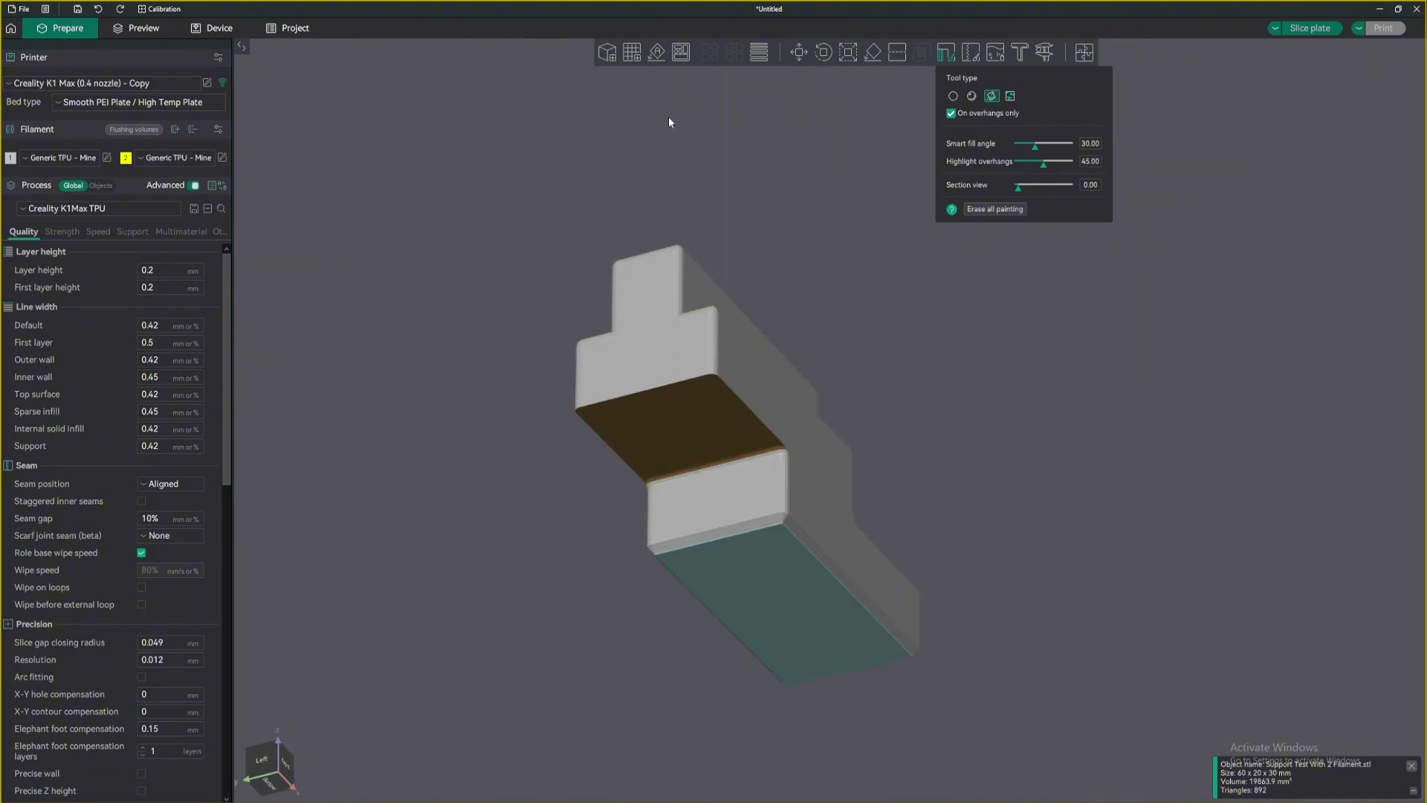
pyautogui.press('Escape')
# Set the support/raft interface filament to PETG in the support settings.
pyautogui.click(133, 232)
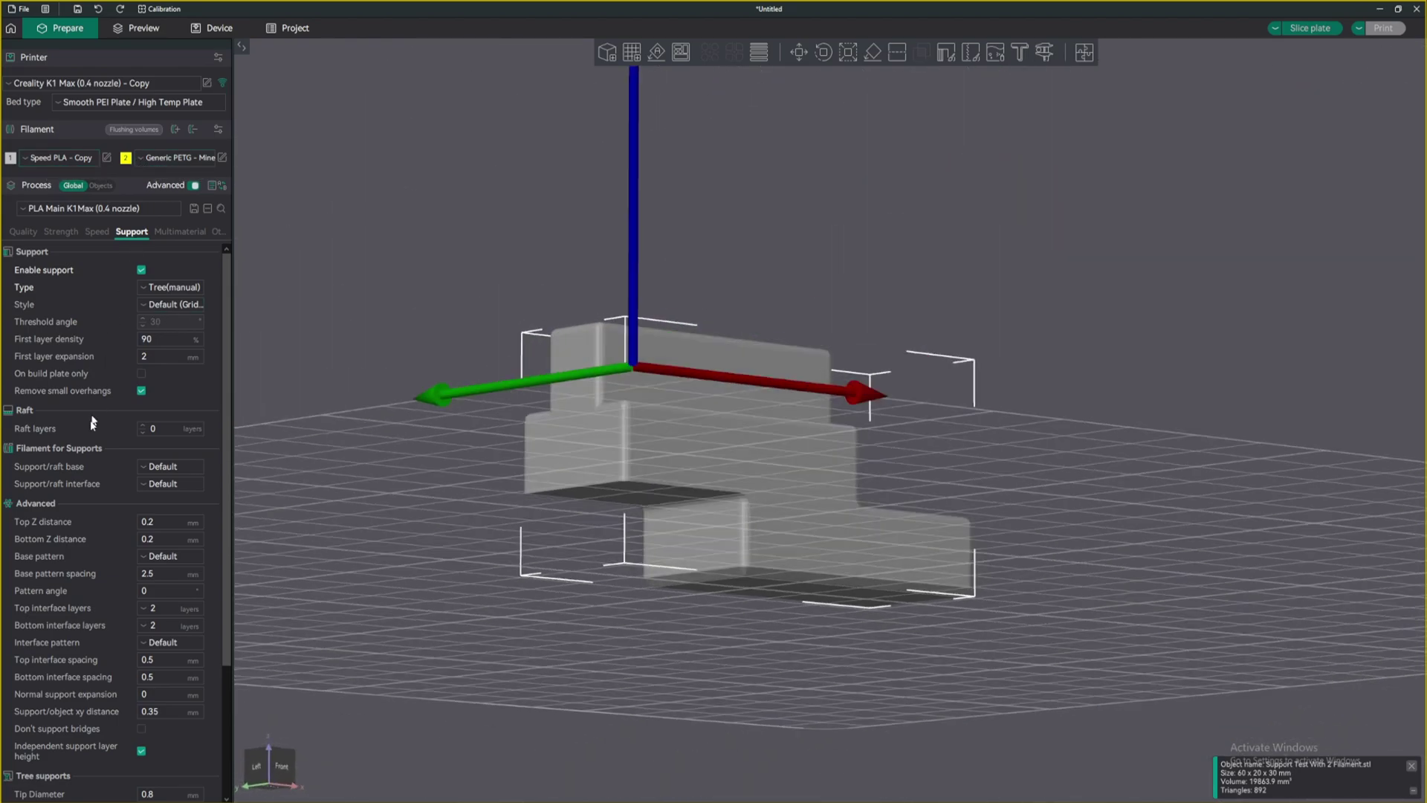
pyautogui.moveTo(39, 466)
pyautogui.moveTo(87, 492)
pyautogui.click(165, 485)
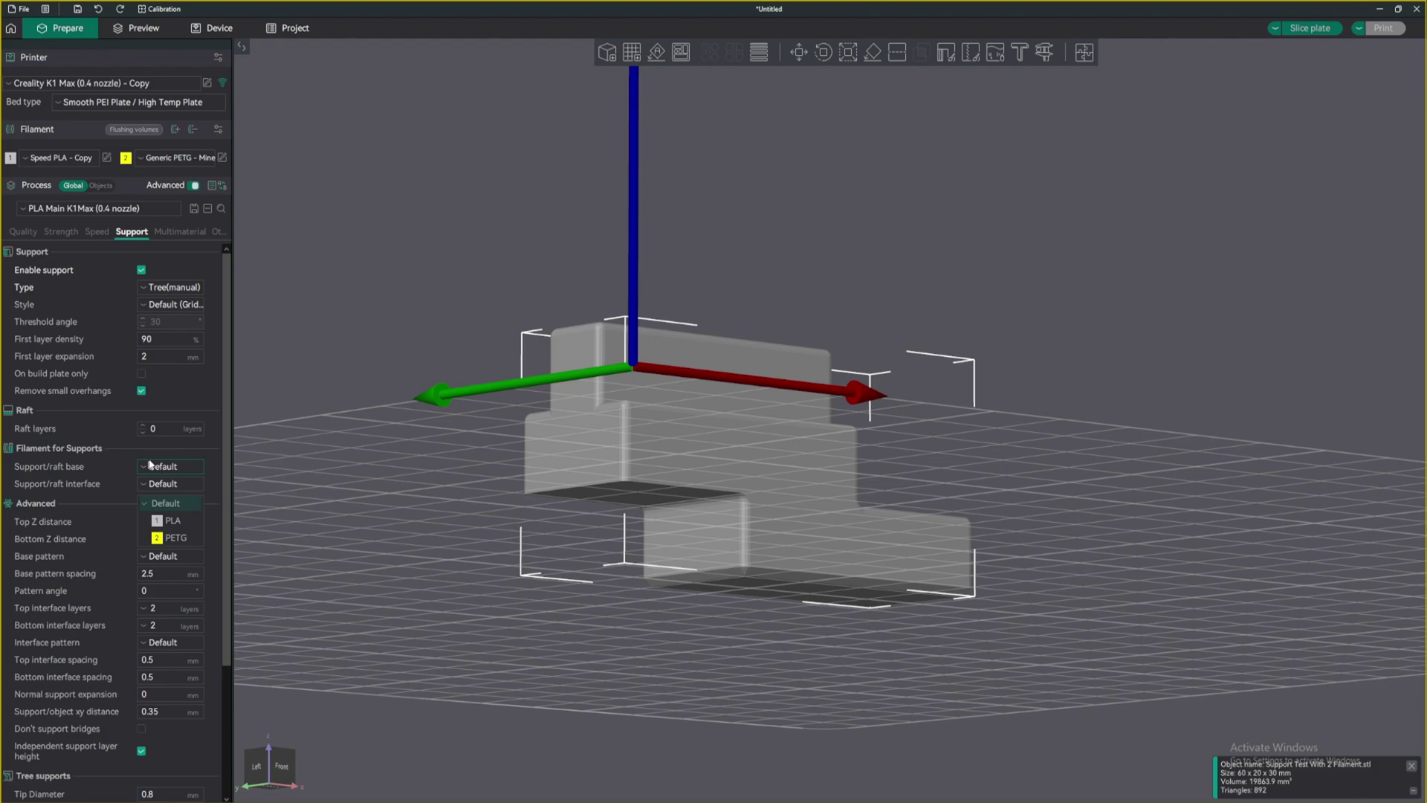
pyautogui.click(172, 537)
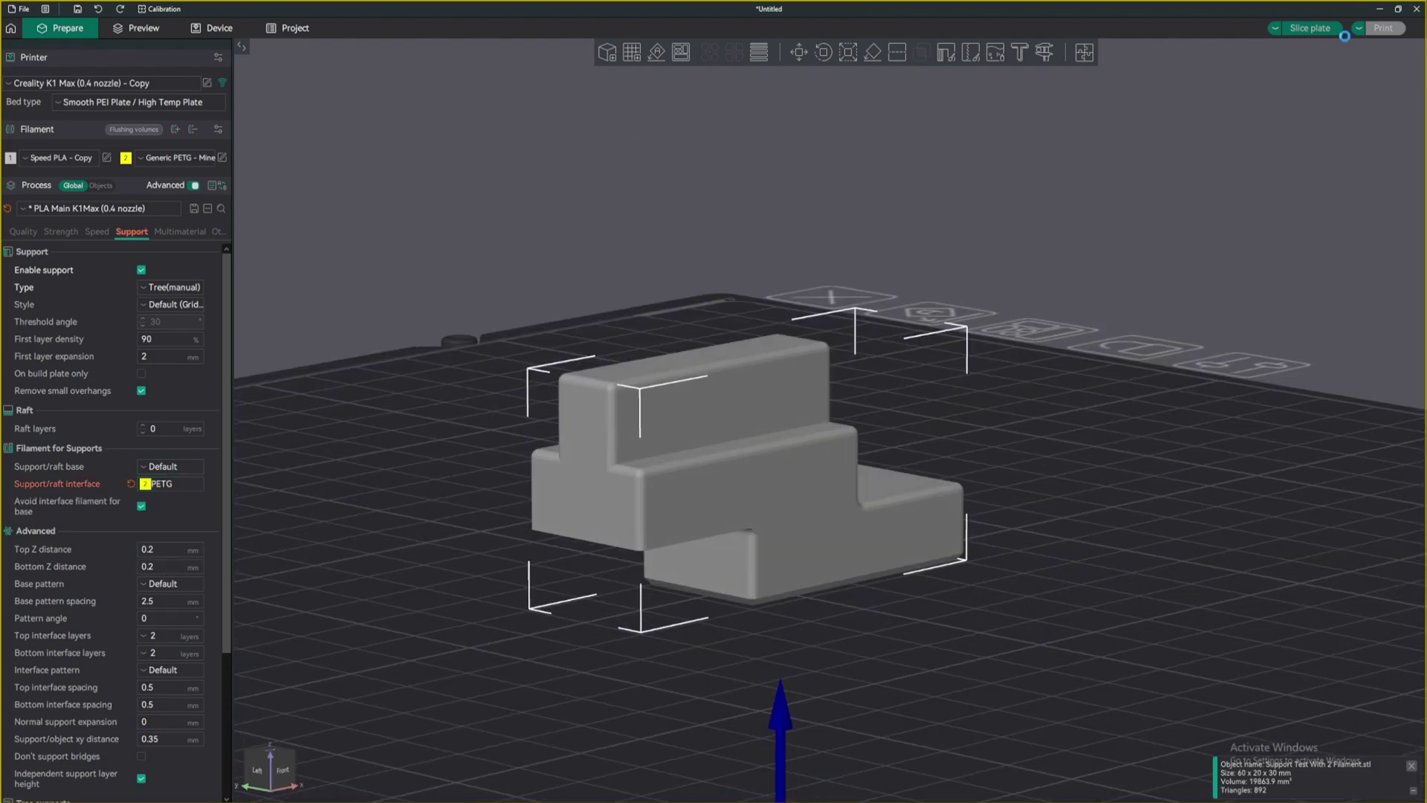
# Slice the plate and inspect the tree supports' yellow PETG interface in the preview.
pyautogui.click(1327, 29)
pyautogui.scroll(3, 960, 198)
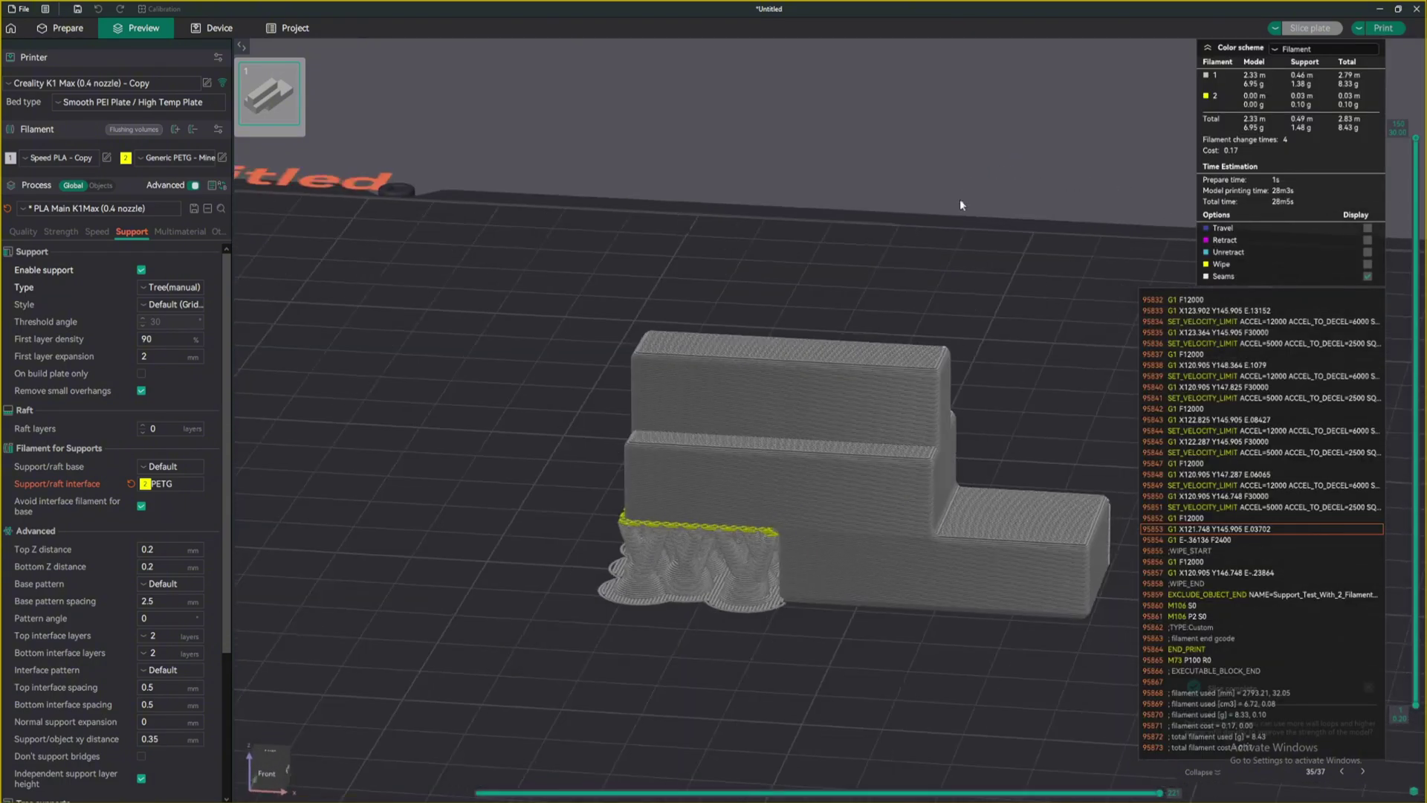
pyautogui.scroll(1, 958, 321)
pyautogui.scroll(5, 832, 547)
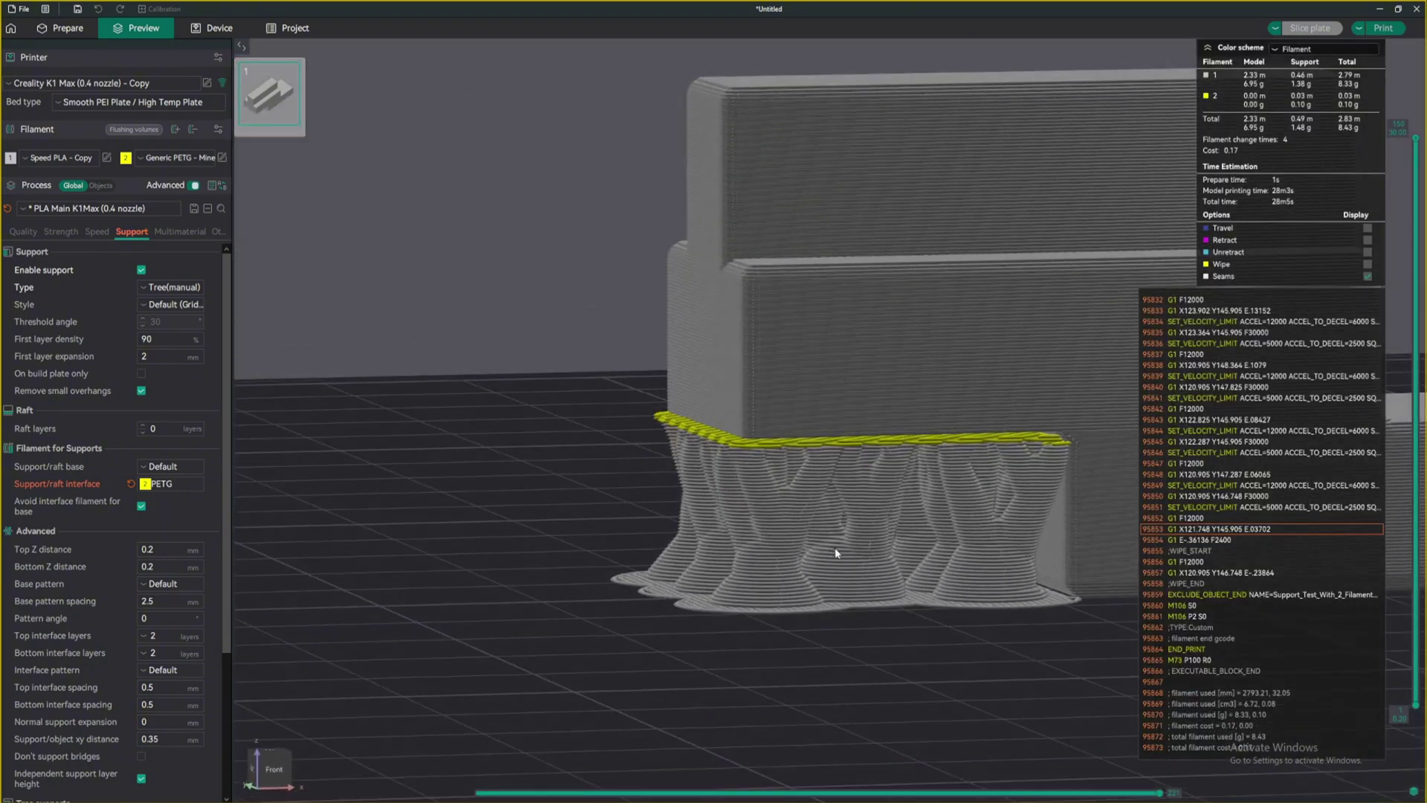
pyautogui.scroll(3, 749, 522)
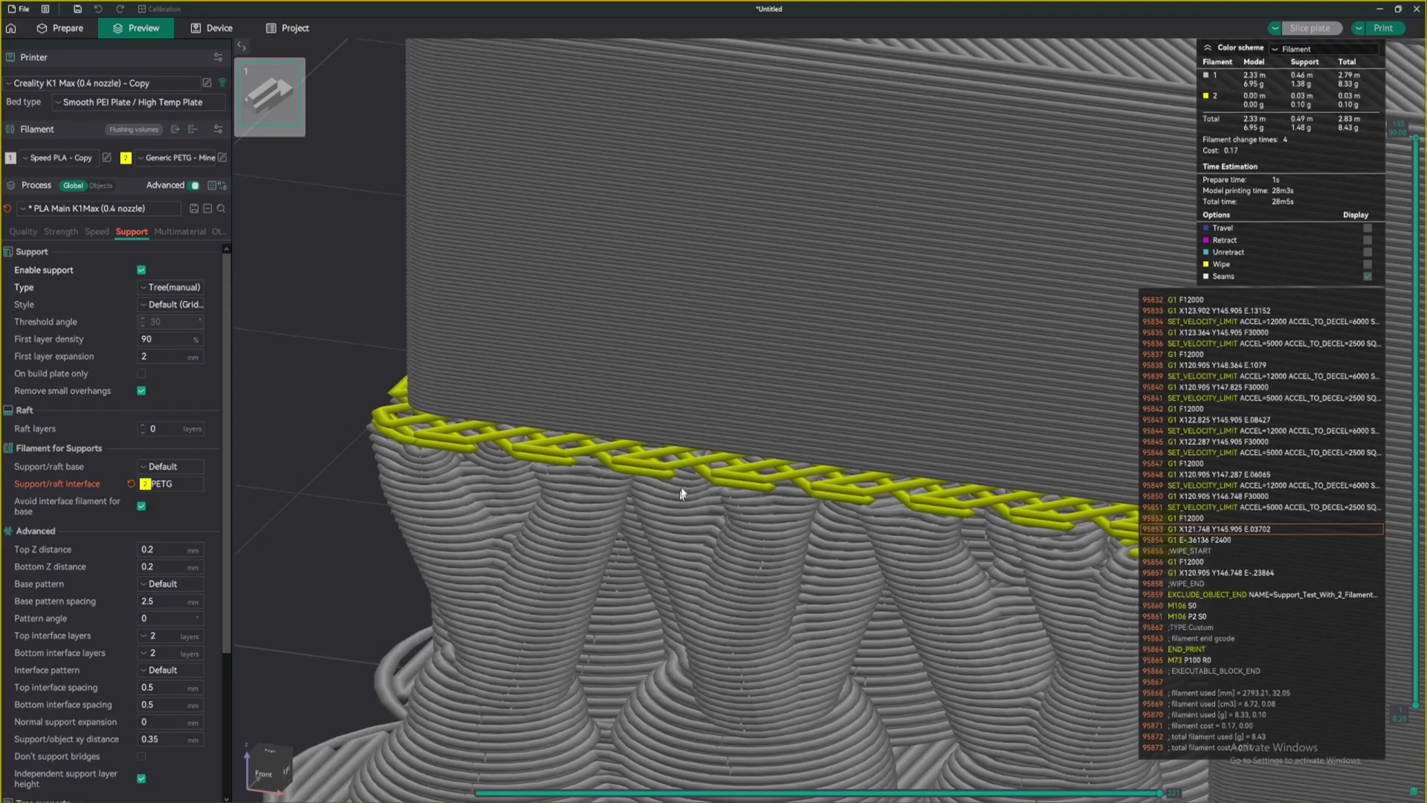
pyautogui.scroll(-3, 716, 422)
pyautogui.press('0')
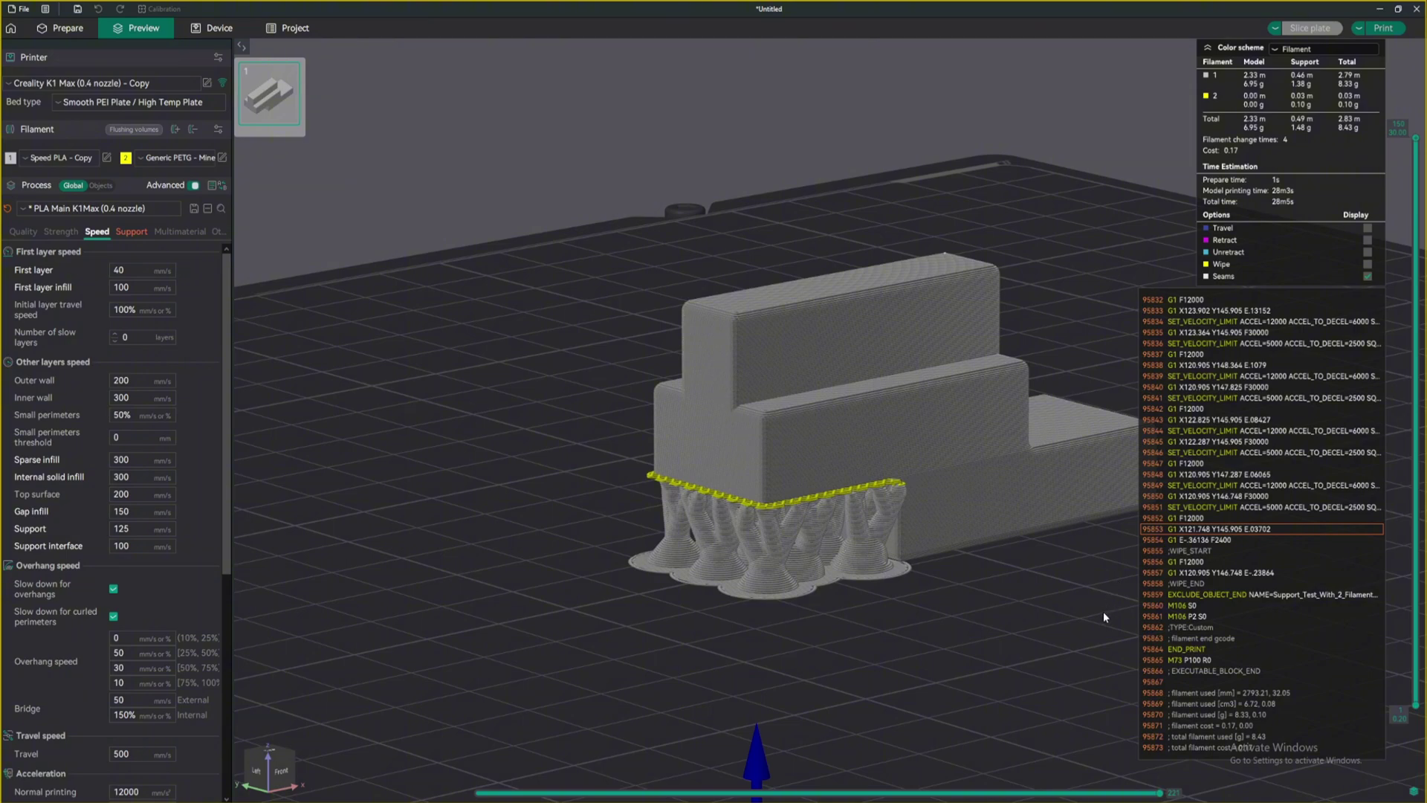
pyautogui.moveTo(1022, 295); pyautogui.dragTo(933, 344, button='middle')
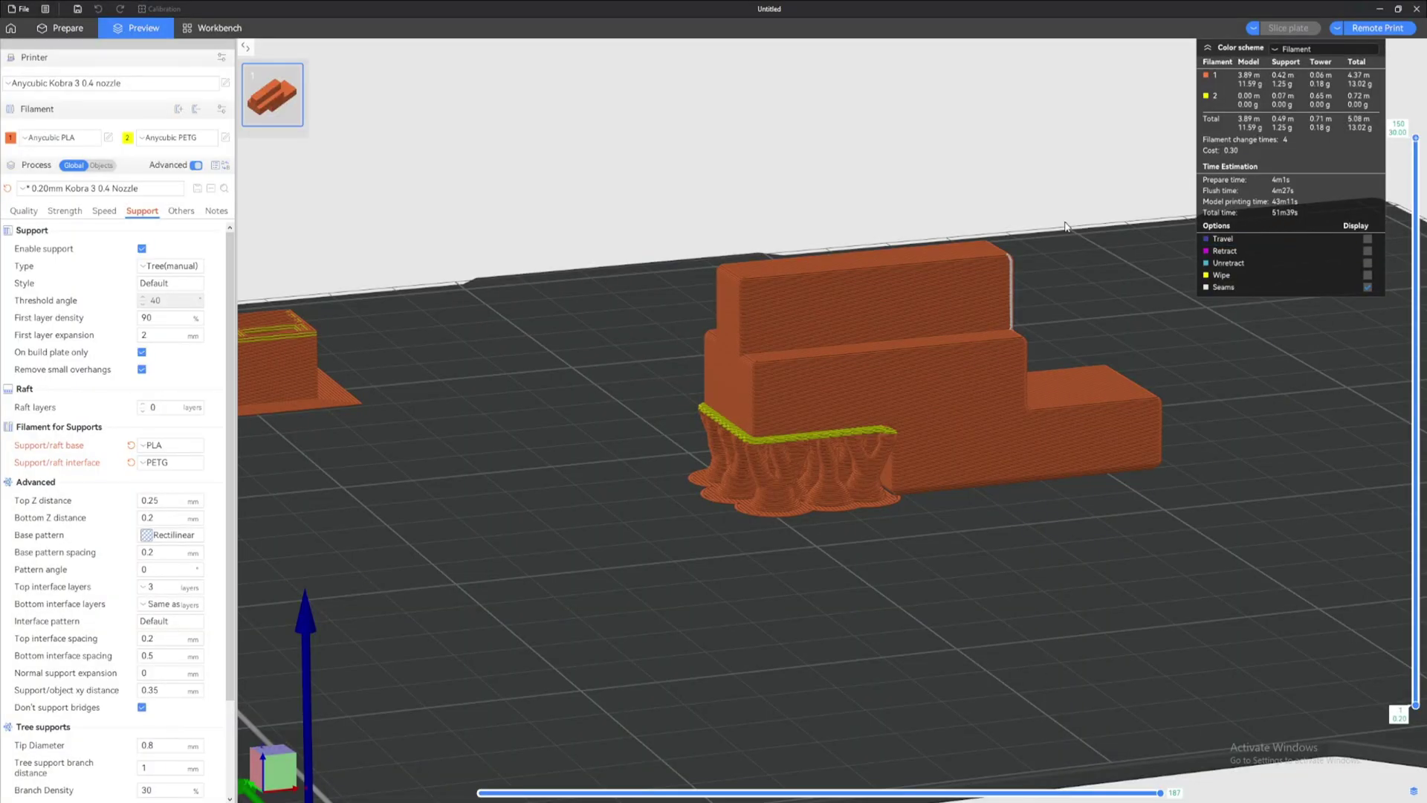
# Show OrcaSlicer's speed settings for the sliced K1 Max plate.
pyautogui.click(95, 214)
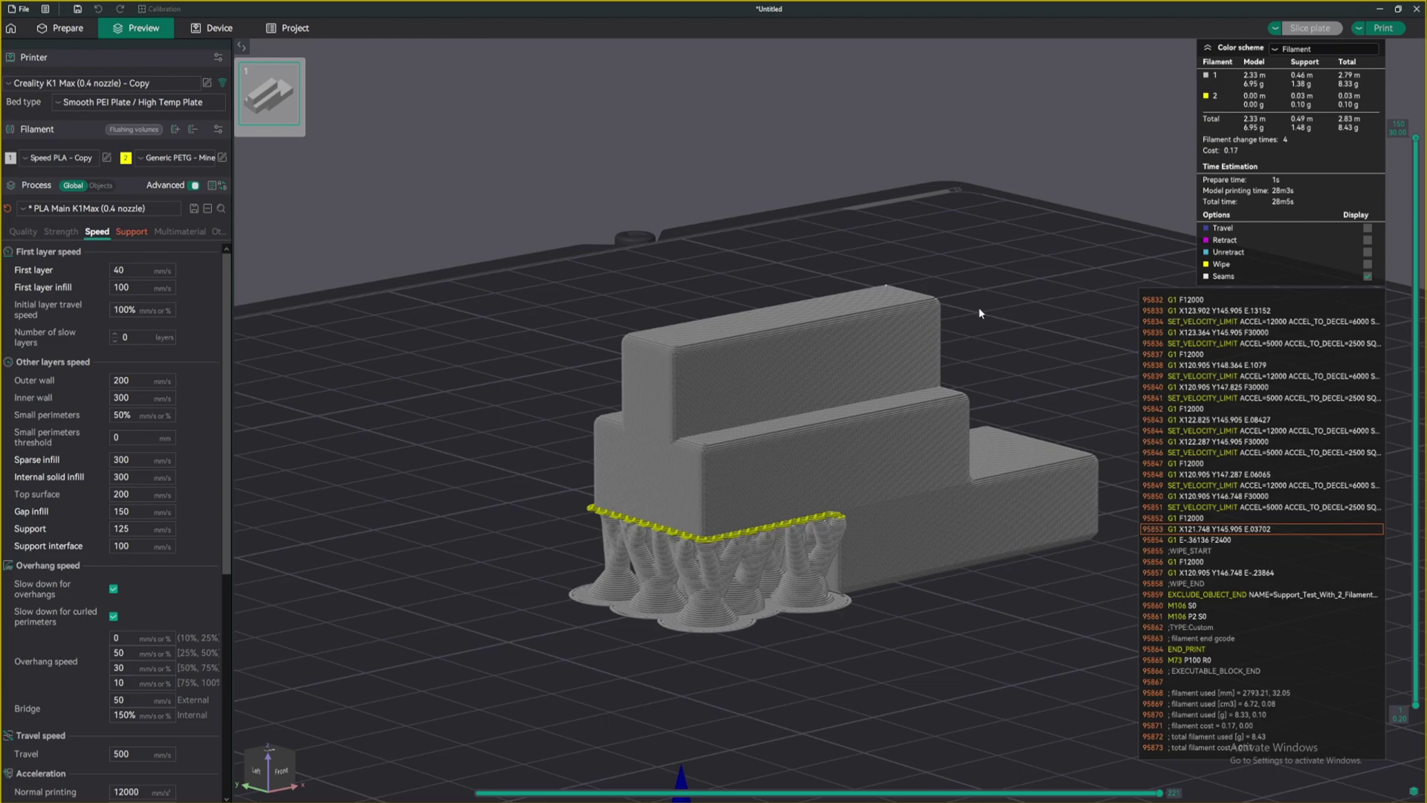
pyautogui.moveTo(978, 306); pyautogui.dragTo(938, 309)
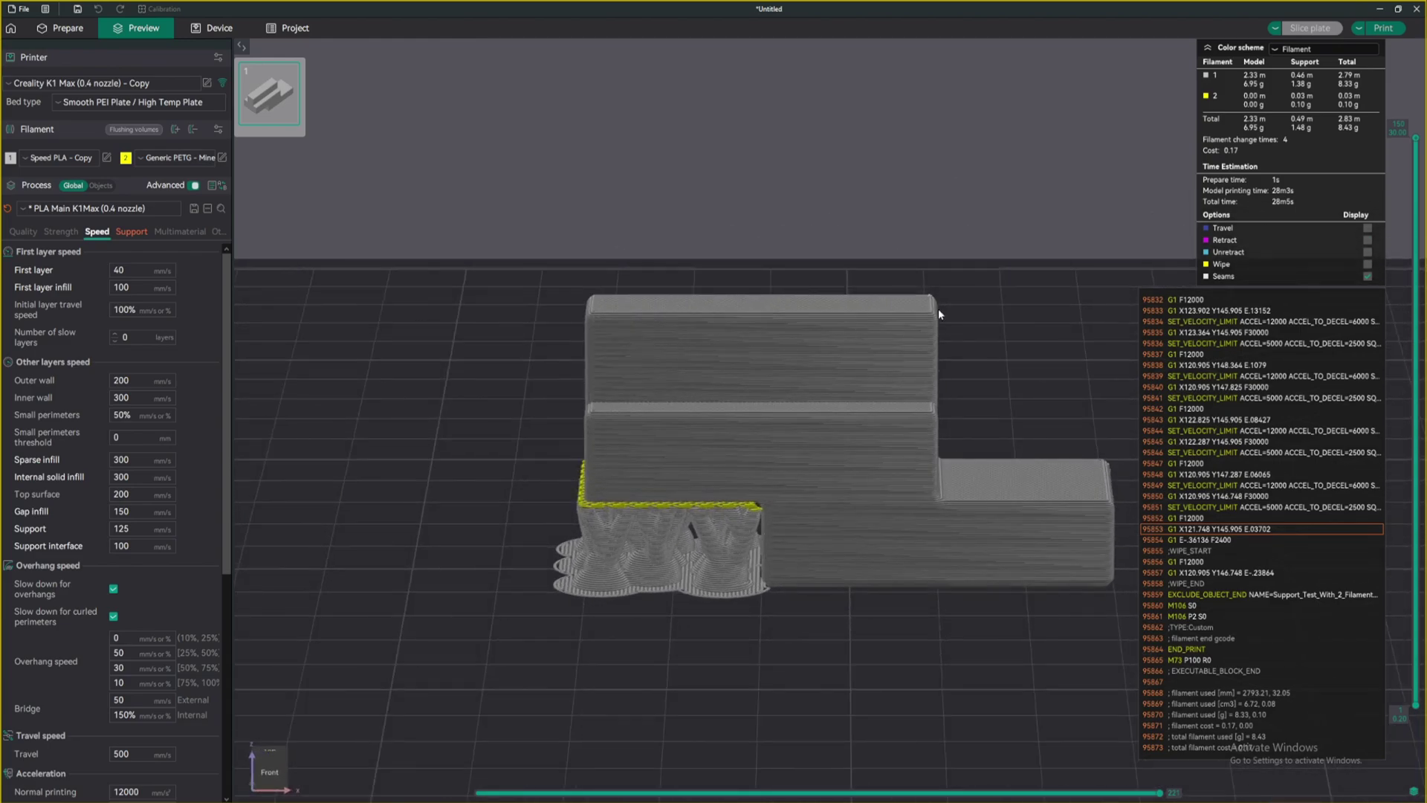